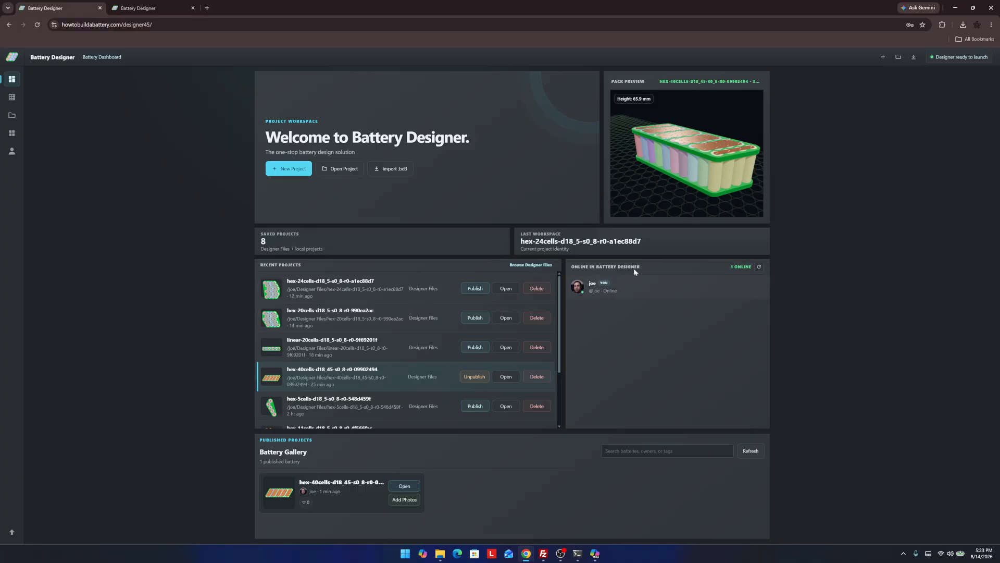
Unpublish the 40-cell hex project from the Battery Gallery, and check the gallery page and the user profile.
{"action": "left_click", "coordinate": [480, 375]}
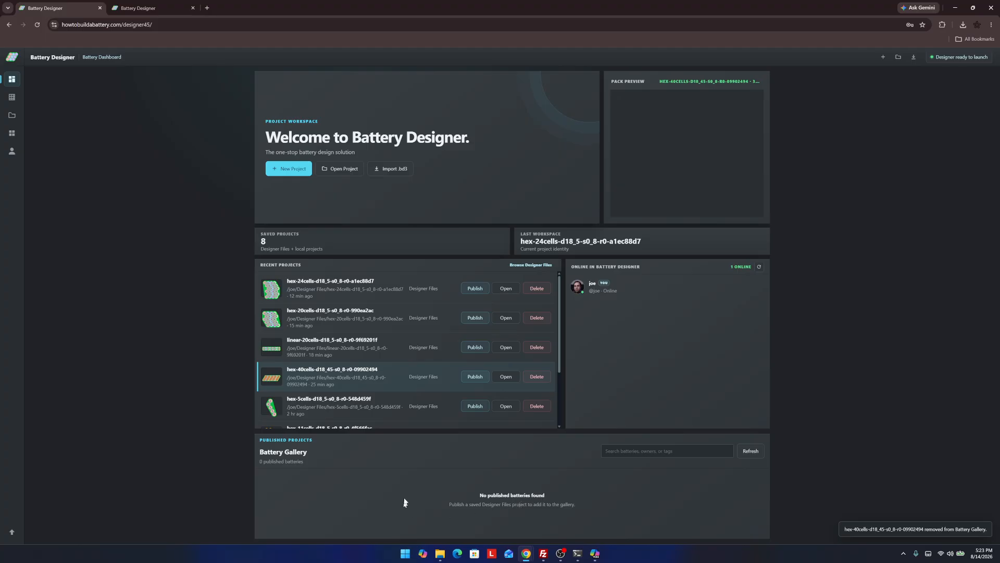
{"action": "left_click", "coordinate": [12, 135]}
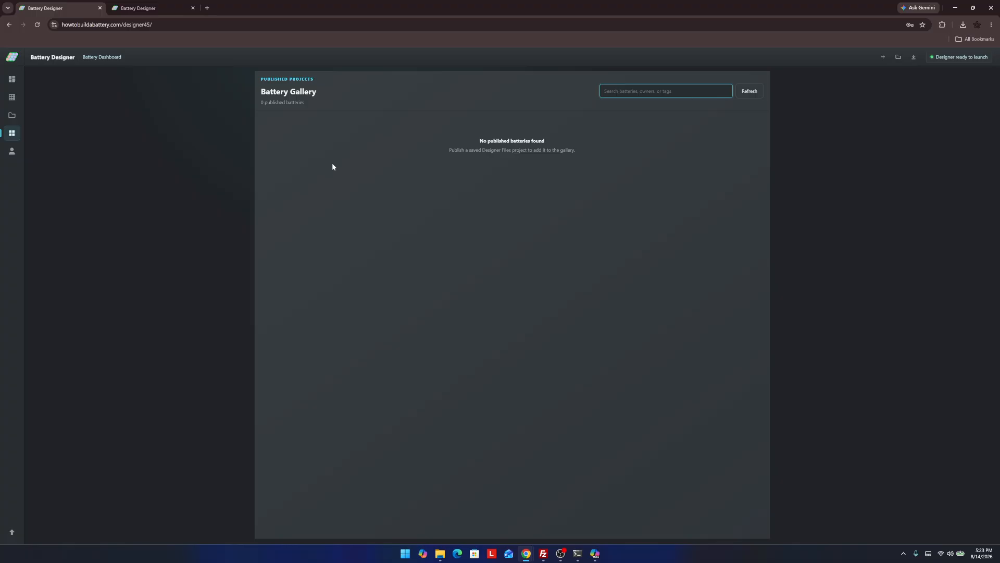
{"action": "left_click", "coordinate": [12, 151]}
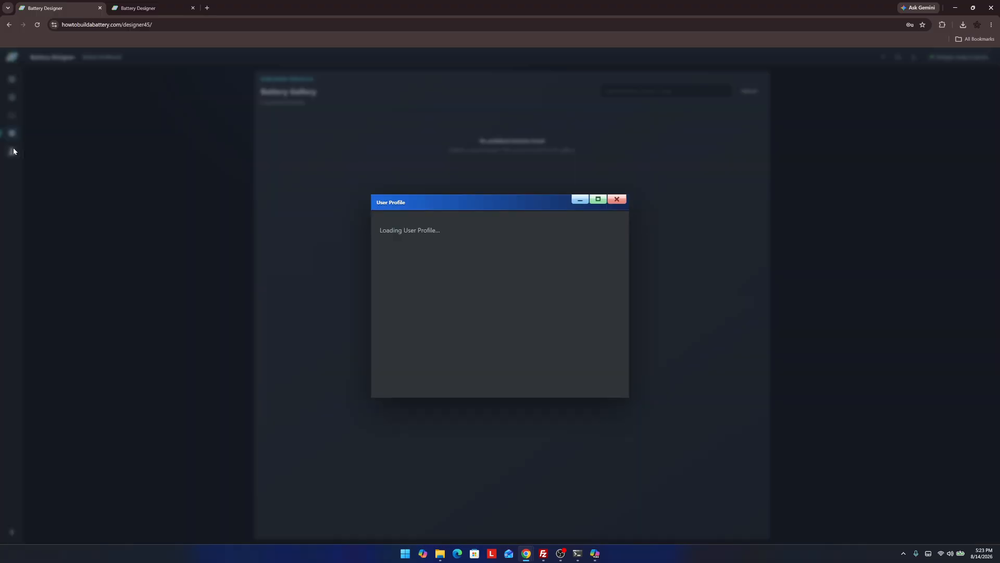
{"action": "left_click", "coordinate": [618, 199]}
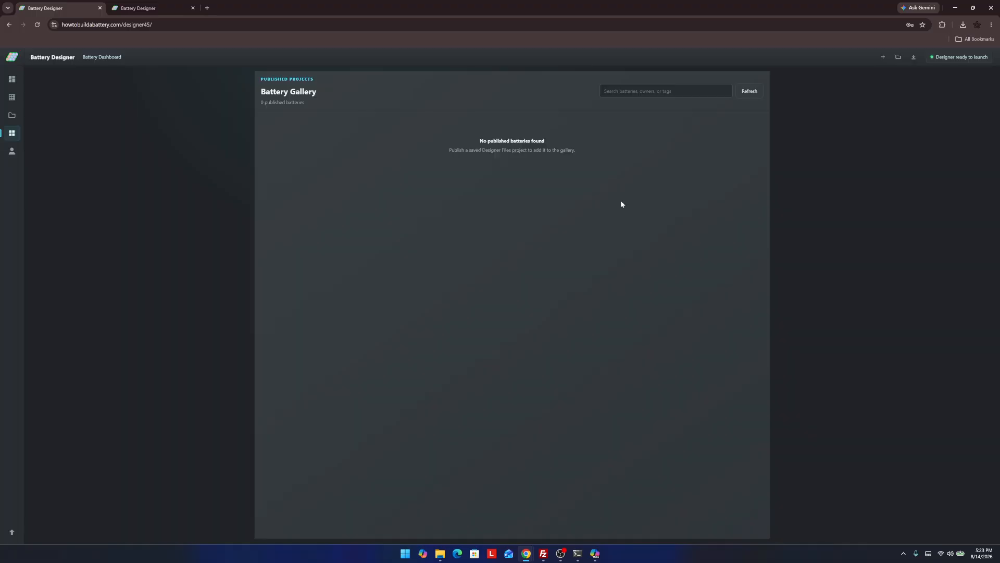
Open the cell grid designer, and try the stats HUD before returning the stats to the side panel.
{"action": "left_click", "coordinate": [12, 97]}
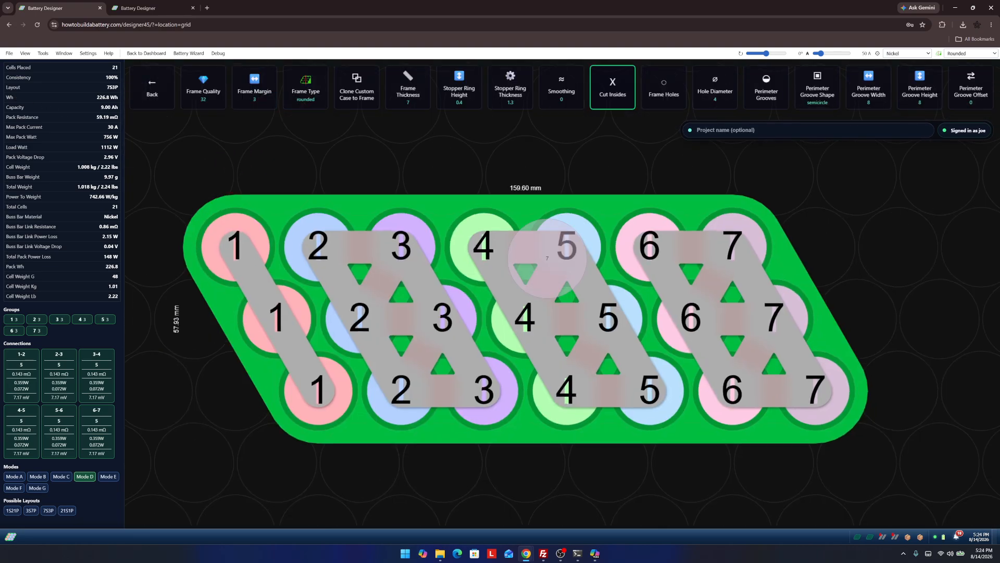
{"action": "left_click", "coordinate": [26, 54]}
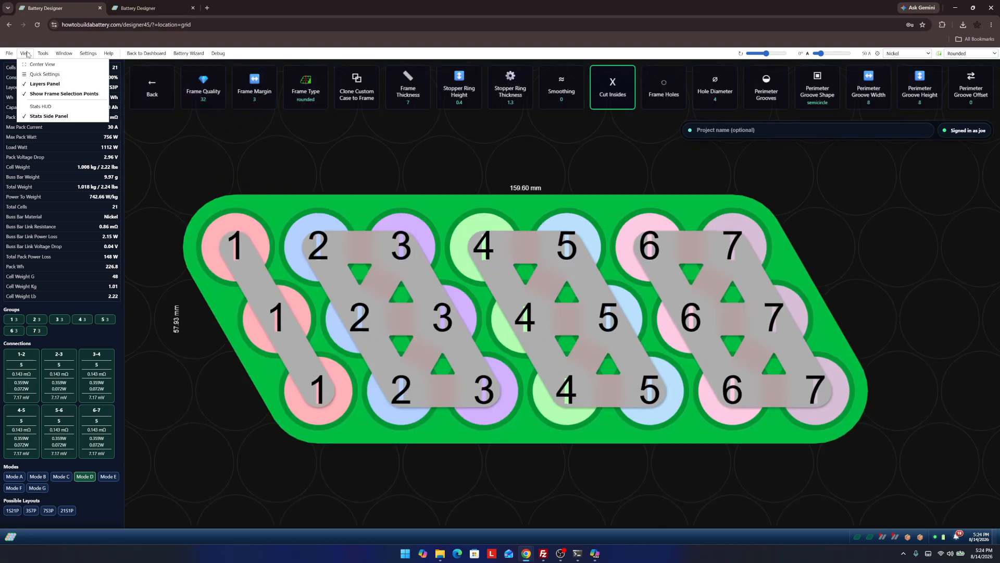
{"action": "left_click", "coordinate": [39, 108]}
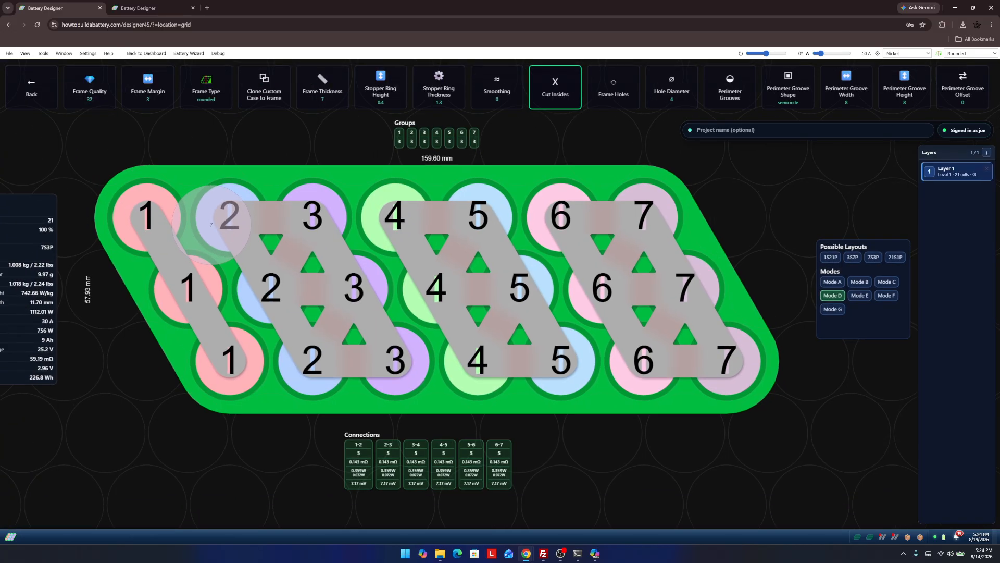
{"action": "left_click", "coordinate": [30, 55]}
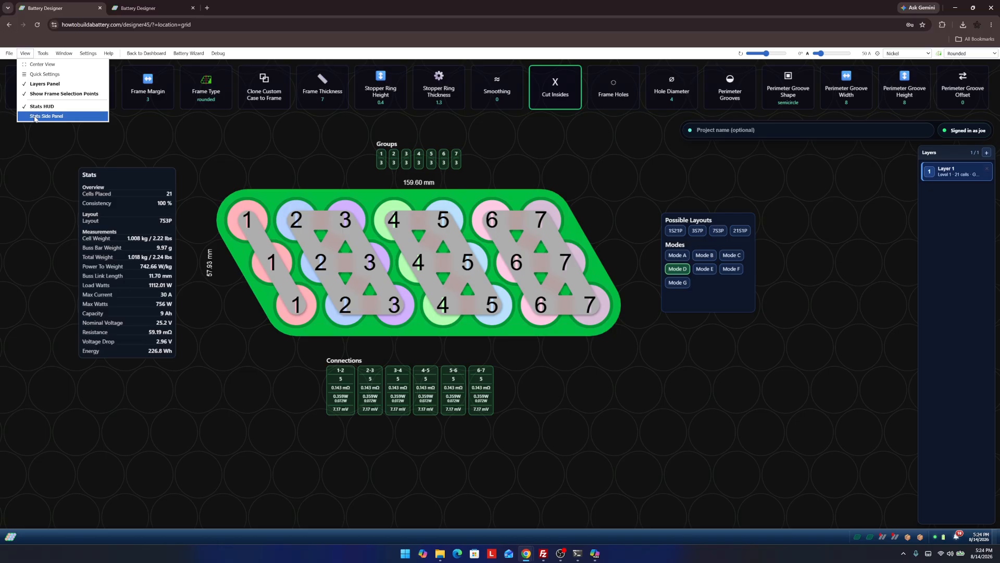
{"action": "left_click", "coordinate": [35, 117]}
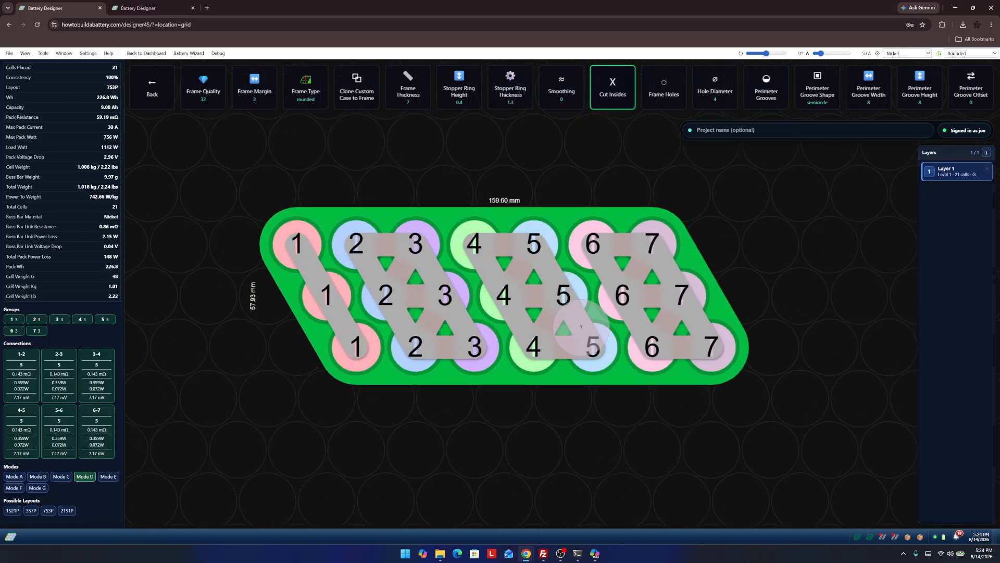
Compare the older designer version in the second browser tab with the current pack layout.
{"action": "left_click", "coordinate": [151, 8]}
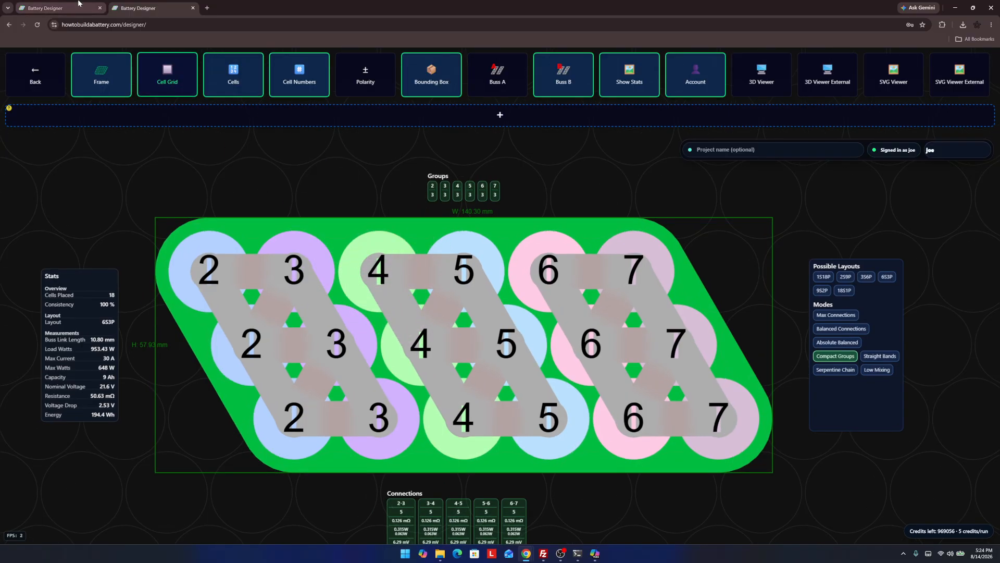
{"action": "key", "text": "ctrl+Tab"}
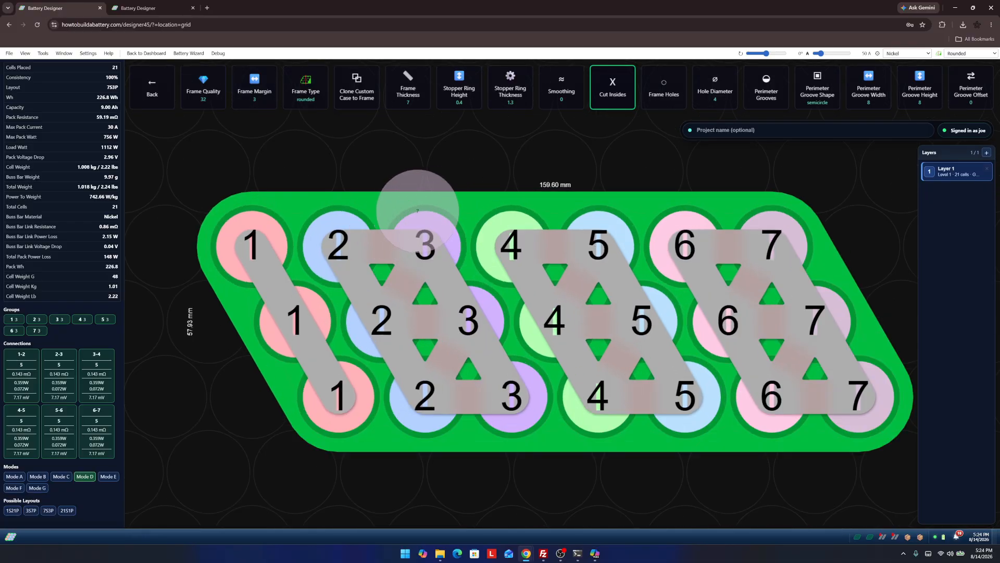
{"action": "scroll", "coordinate": [437, 237], "scroll_direction": "down", "scroll_amount": 3}
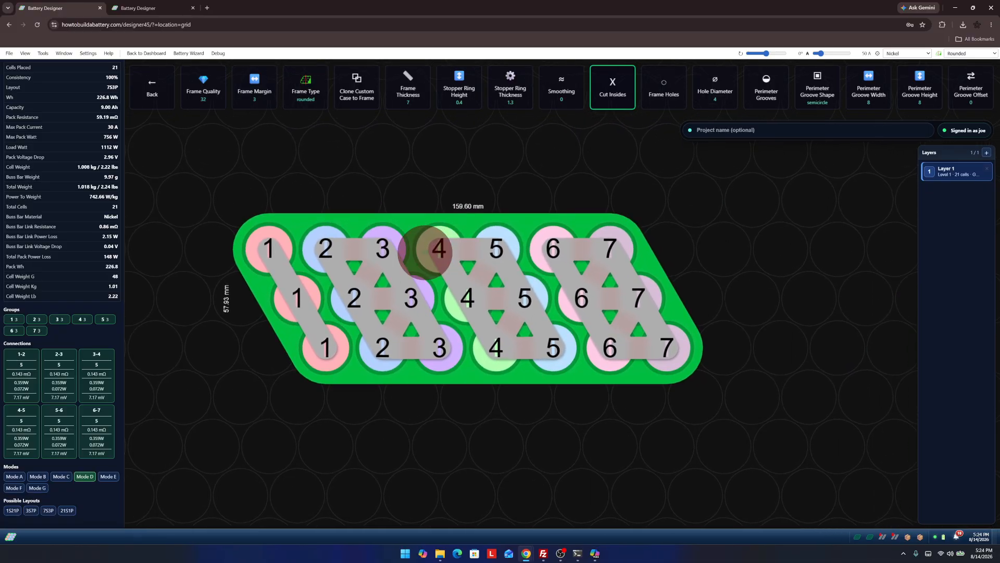
{"action": "left_click", "coordinate": [10, 536]}
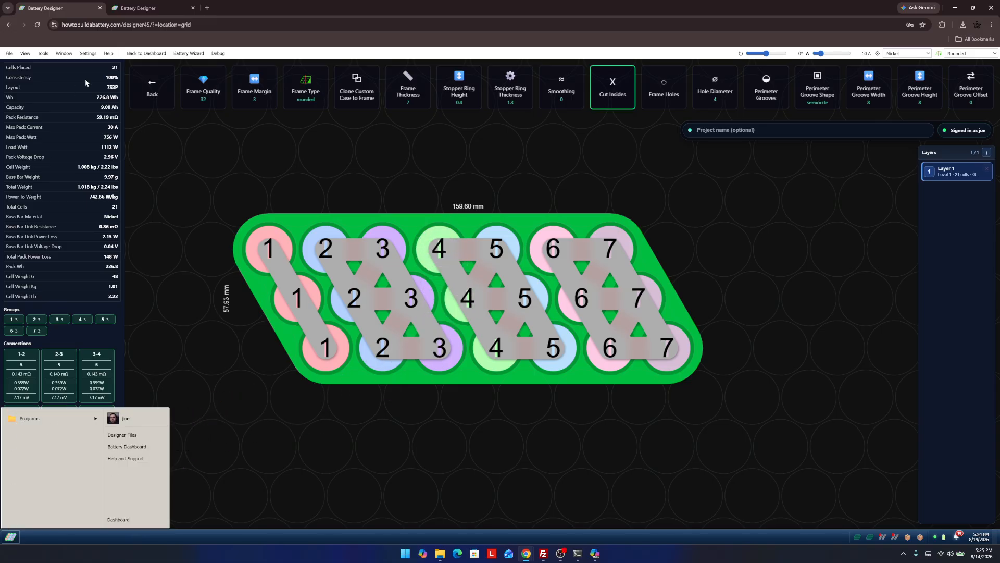
{"action": "left_click", "coordinate": [272, 55]}
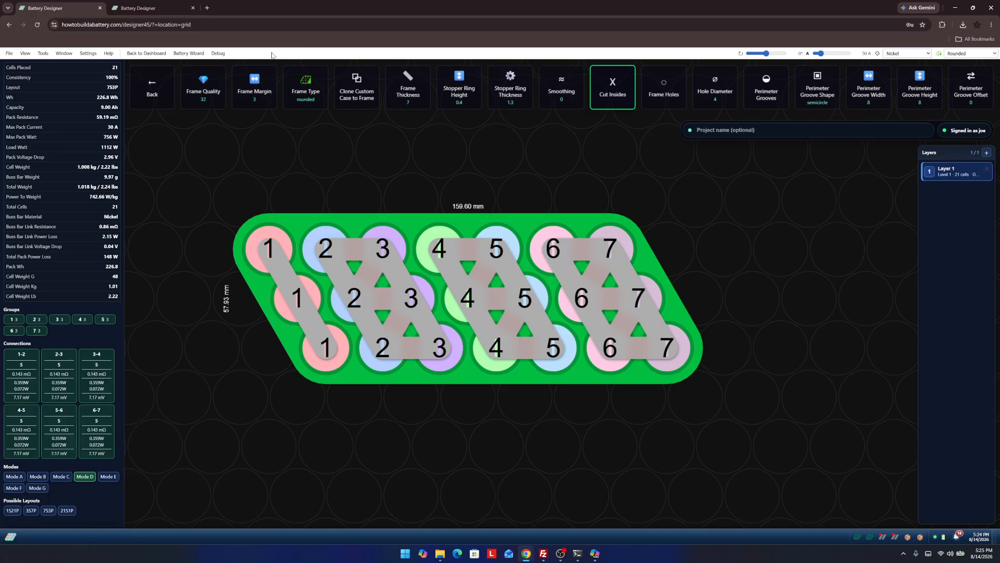
{"action": "left_click", "coordinate": [11, 55]}
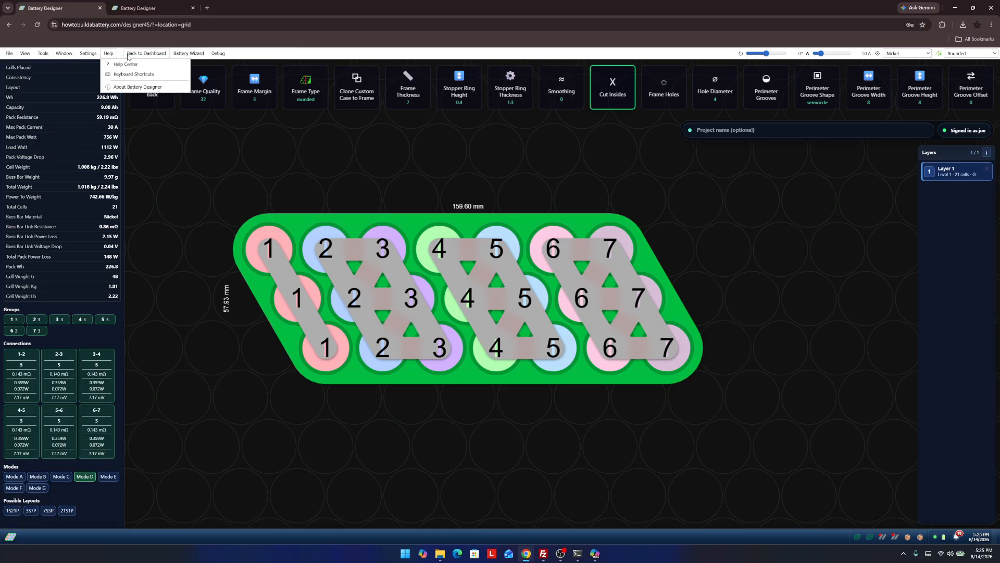
{"action": "left_click", "coordinate": [390, 56]}
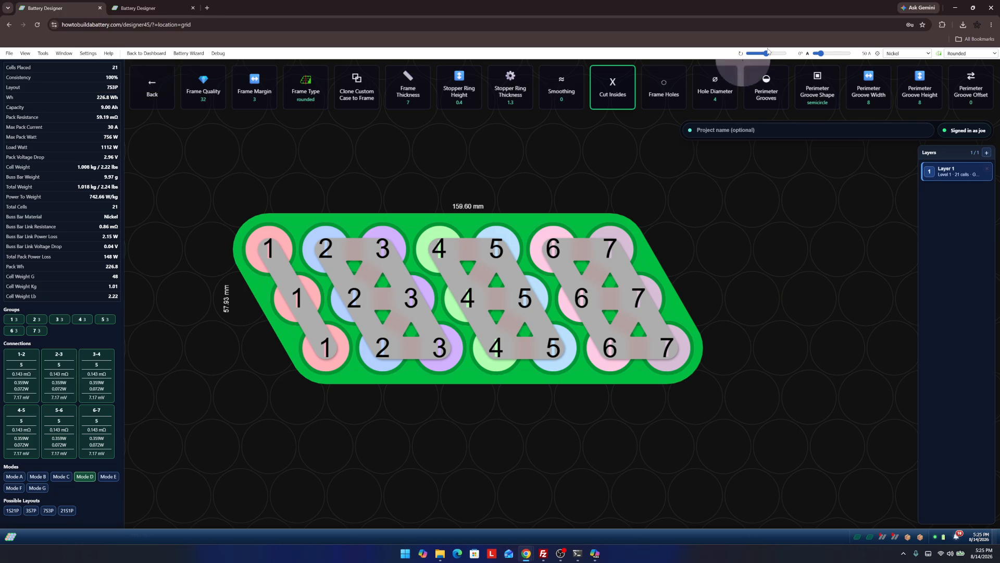
Try rotating the pack, reset its rotation to 0°, and set the load current to 42.3 A.
{"action": "left_click_drag", "start_coordinate": [768, 55], "coordinate": [764, 57]}
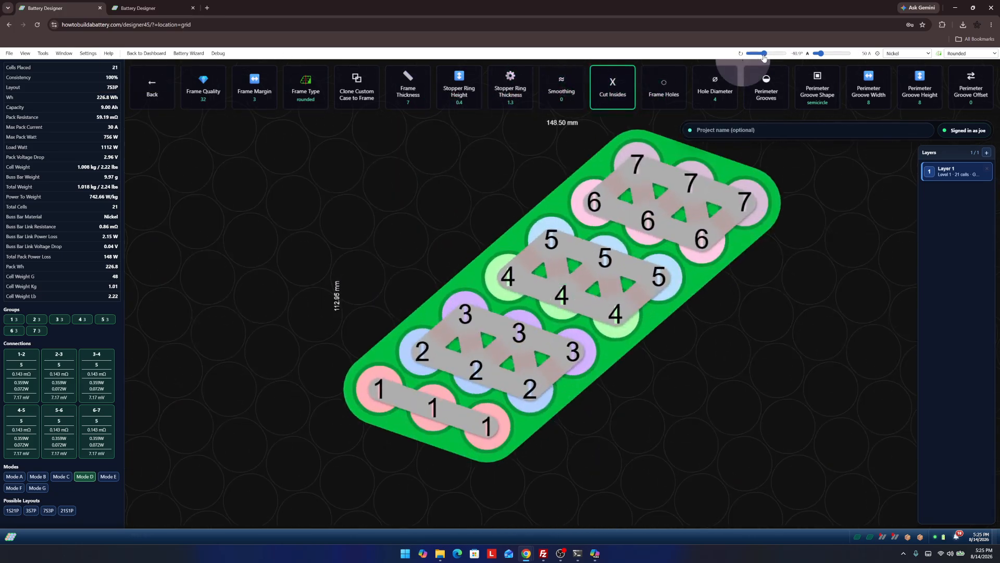
{"action": "left_click", "coordinate": [742, 54]}
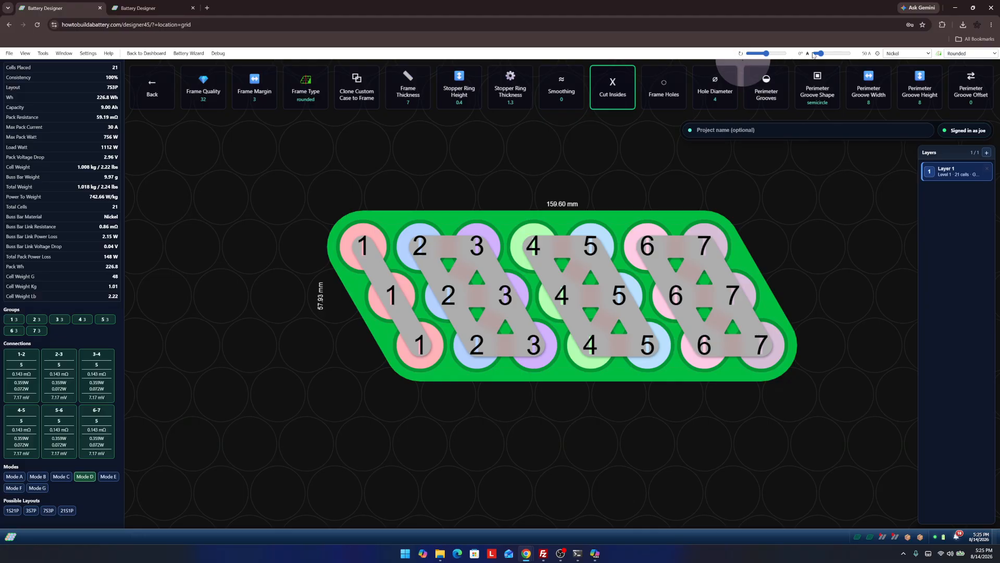
{"action": "left_click_drag", "start_coordinate": [822, 54], "coordinate": [821, 66]}
Try stainless steel and copper as the buss bar material, and return it to nickel.
{"action": "left_click", "coordinate": [914, 54]}
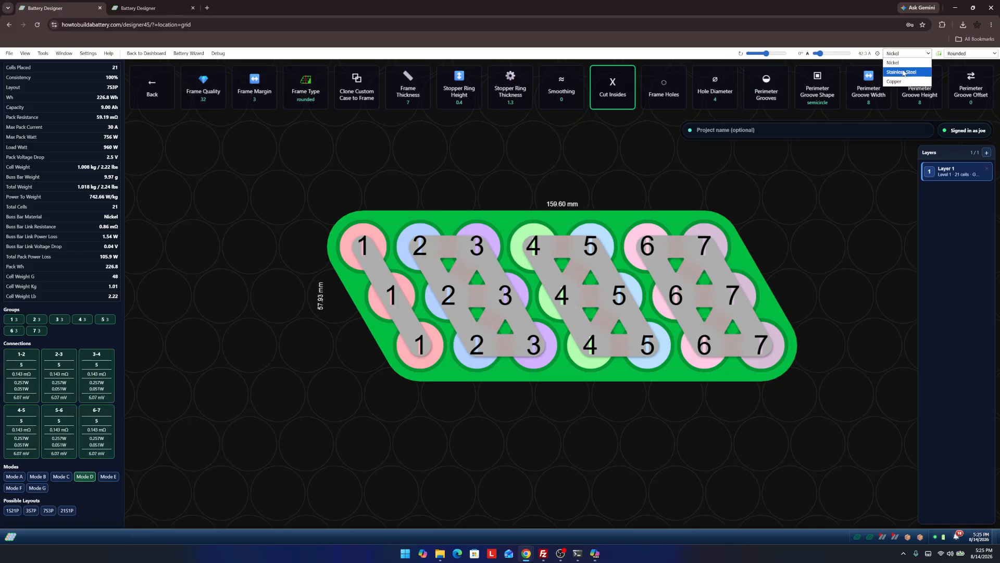
{"action": "left_click", "coordinate": [905, 75]}
{"action": "left_click", "coordinate": [908, 54]}
{"action": "left_click", "coordinate": [898, 84]}
{"action": "left_click", "coordinate": [906, 54]}
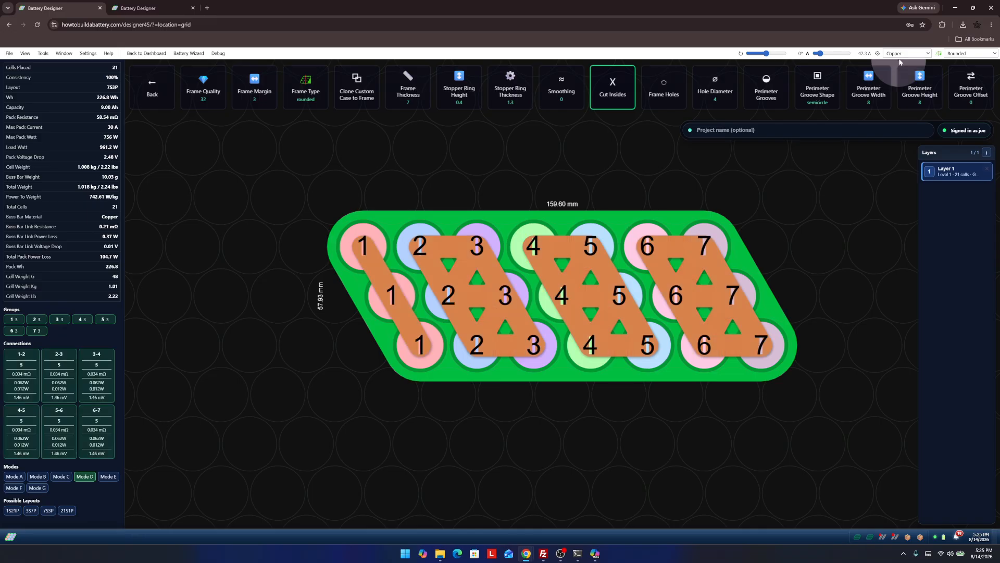
{"action": "left_click", "coordinate": [900, 63]}
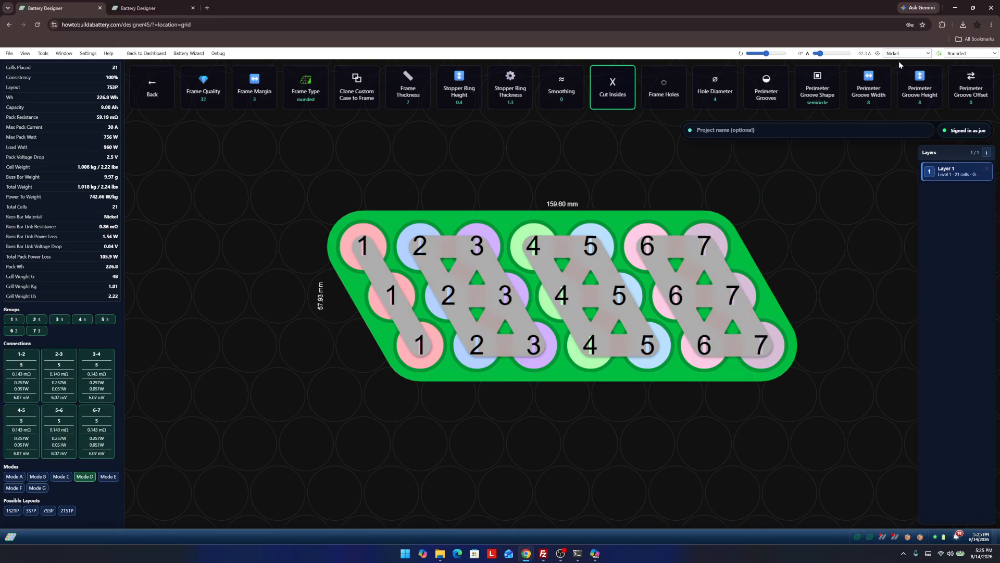
Try the Contour, Square and Hexagons frame types on the pack, and return the frame to Rounded.
{"action": "left_click", "coordinate": [951, 54]}
{"action": "left_click", "coordinate": [961, 67]}
{"action": "left_click", "coordinate": [963, 54]}
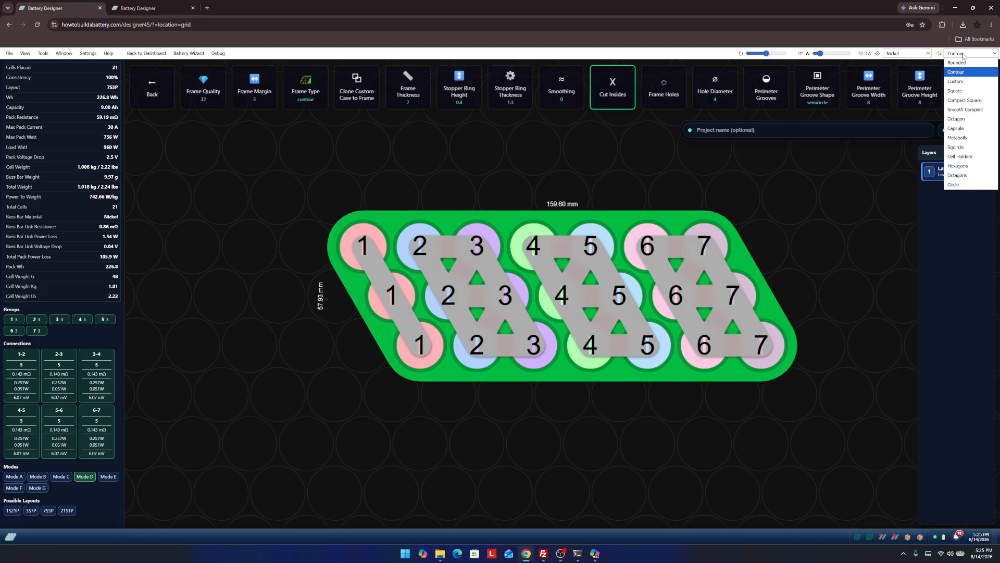
{"action": "left_click", "coordinate": [958, 74]}
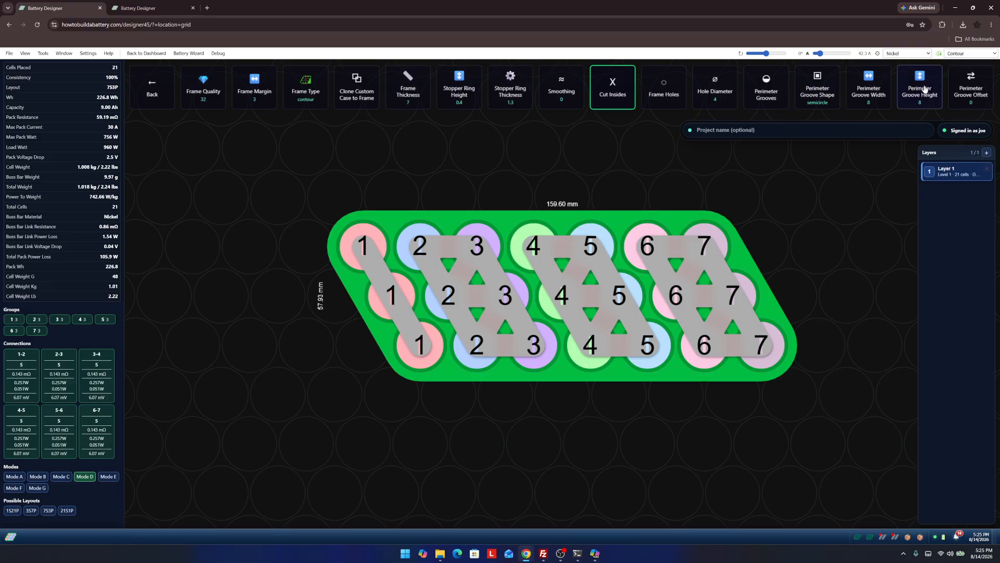
{"action": "left_click", "coordinate": [961, 54]}
{"action": "left_click", "coordinate": [955, 92]}
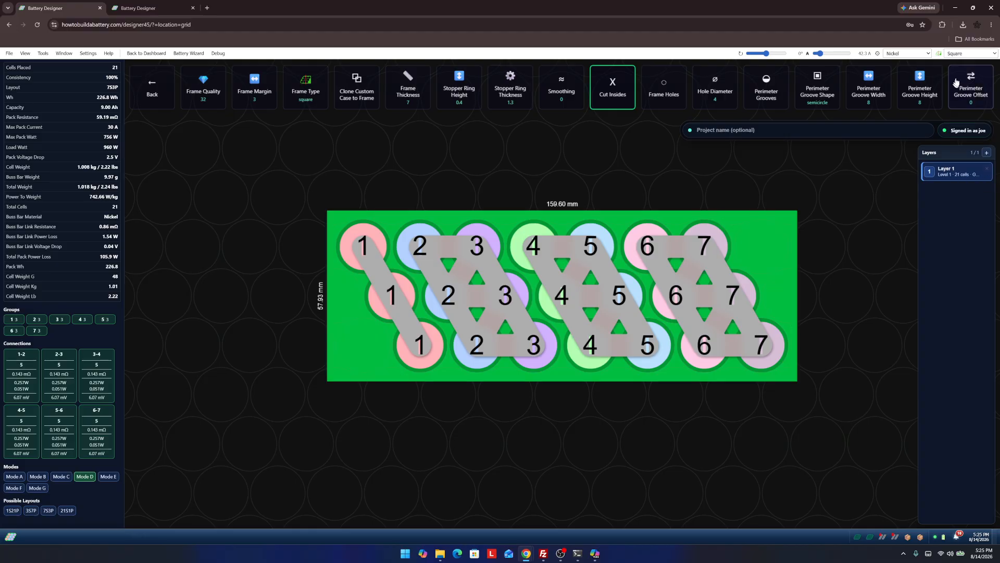
{"action": "left_click", "coordinate": [968, 54]}
{"action": "left_click", "coordinate": [961, 166]}
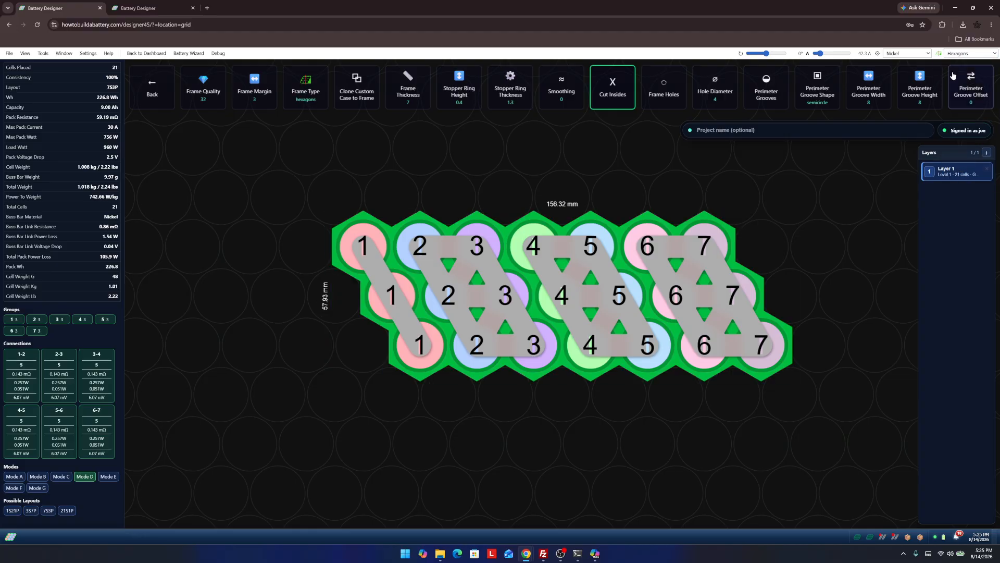
{"action": "left_click", "coordinate": [967, 53]}
{"action": "left_click", "coordinate": [956, 63]}
Add six stray group 7 cells above and beside the pack's upper right corner, and set the frame type to Contour.
{"action": "scroll", "coordinate": [625, 206], "scroll_direction": "down", "scroll_amount": 3}
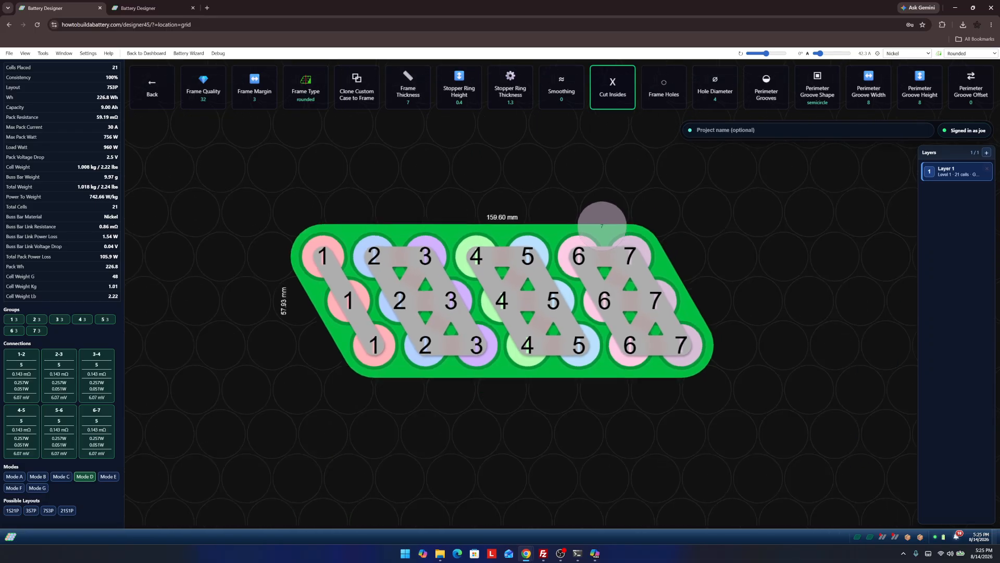
{"action": "left_click_drag", "start_coordinate": [637, 216], "coordinate": [771, 203]}
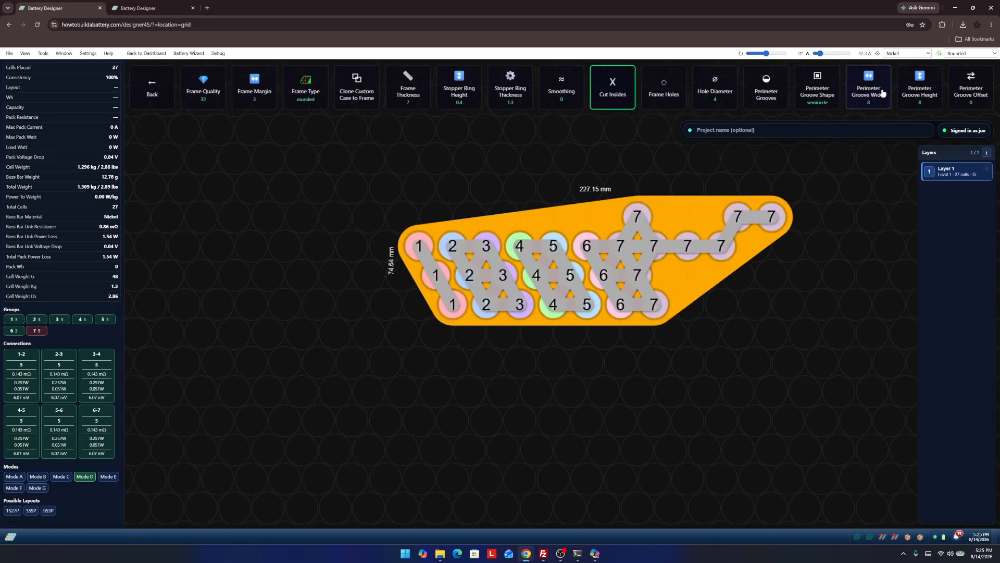
{"action": "left_click", "coordinate": [958, 55]}
{"action": "left_click", "coordinate": [958, 73]}
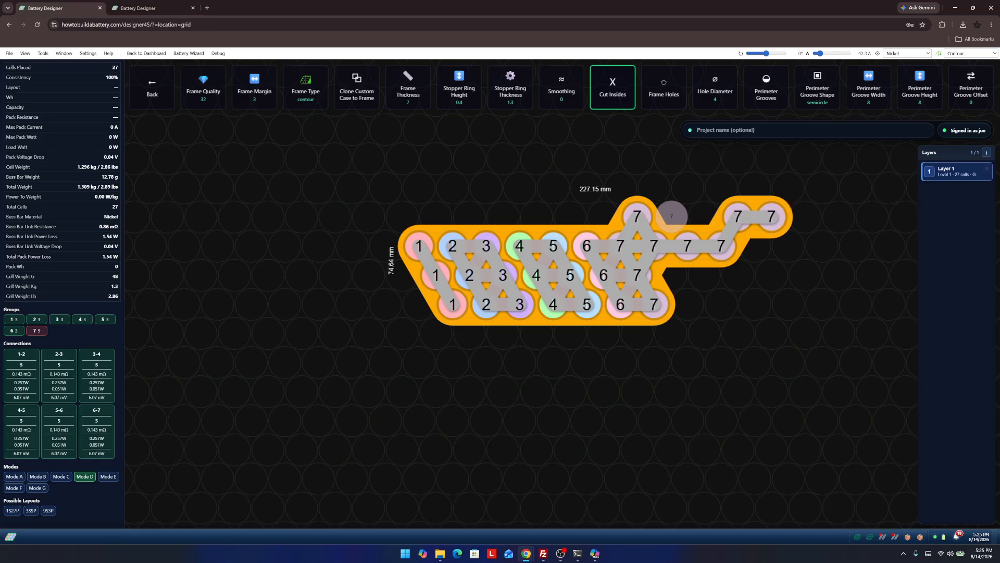
Erase the stray group 7 cells outside the original three-row pack.
{"action": "left_click", "coordinate": [634, 215]}
{"action": "mouse_move", "coordinate": [692, 202]}
{"action": "left_mouse_down"}
{"action": "mouse_move", "coordinate": [655, 229]}
{"action": "mouse_move", "coordinate": [739, 228]}
{"action": "left_mouse_up"}
{"action": "scroll", "coordinate": [587, 230], "scroll_direction": "up", "scroll_amount": 3}
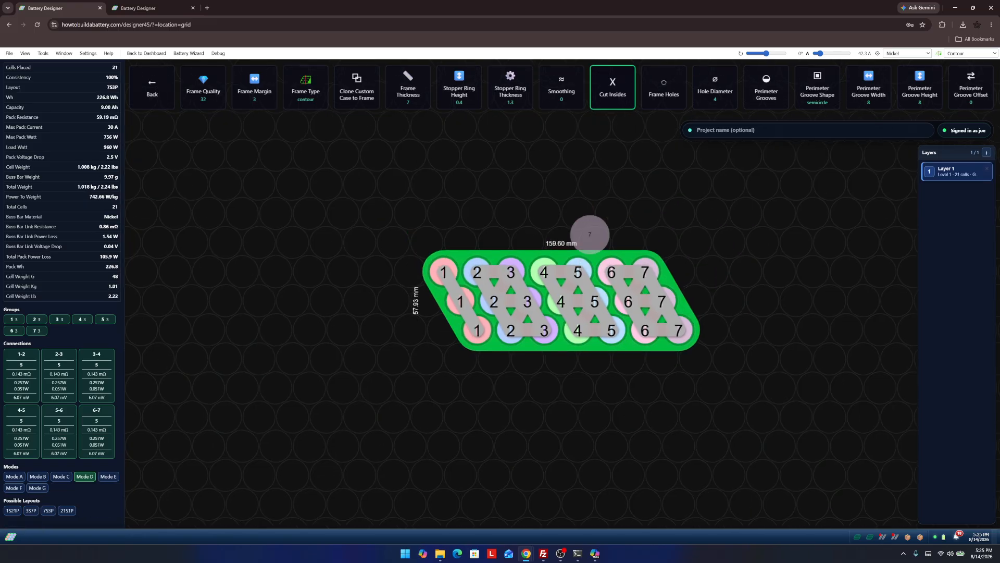
{"action": "scroll", "coordinate": [607, 236], "scroll_direction": "up", "scroll_amount": 1}
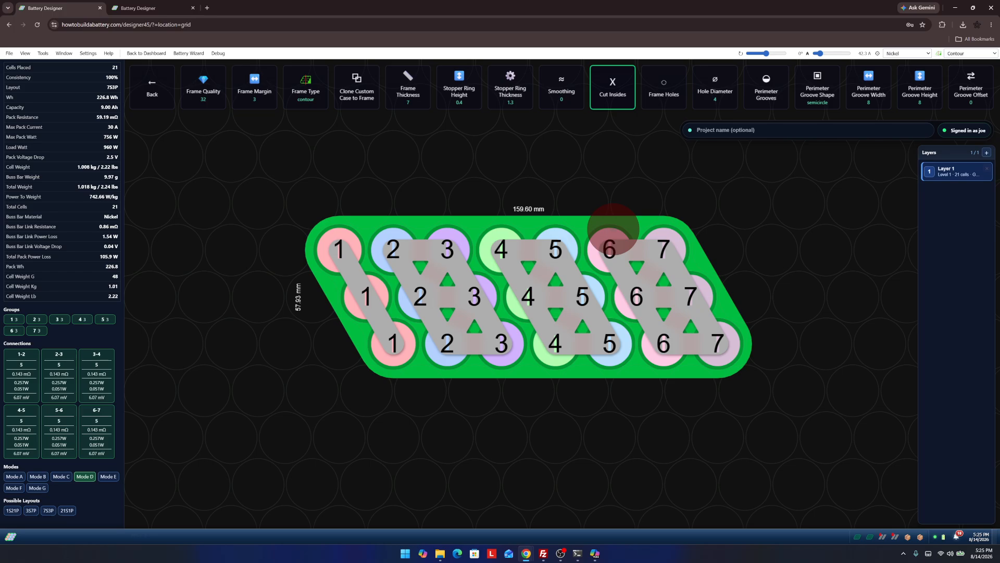
Start the Battery Wizard and set the requirements to 48 V nominal, 30 A continuous, 60 A peak and 20 Ah capacity.
{"action": "key", "text": "Escape"}
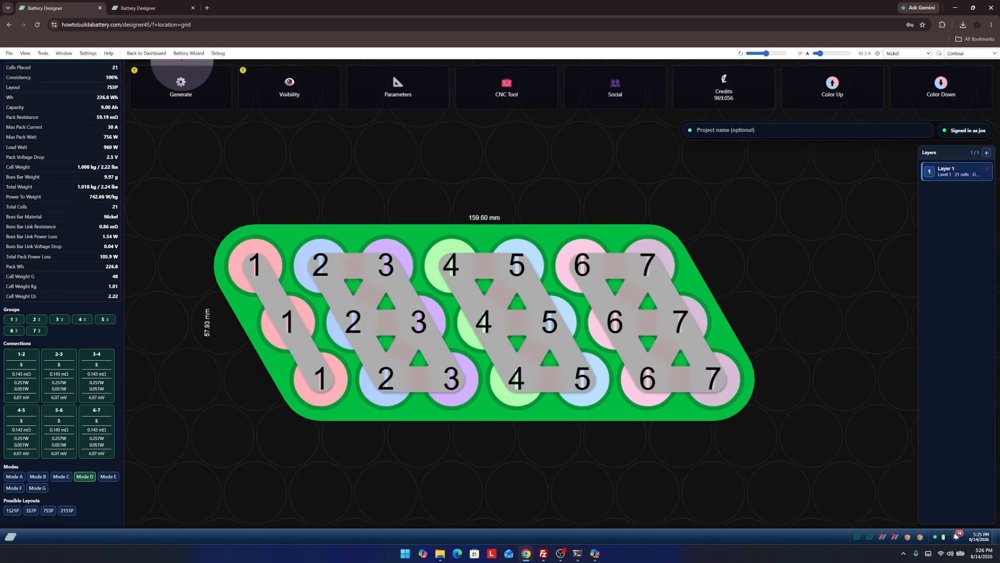
{"action": "left_click", "coordinate": [186, 53]}
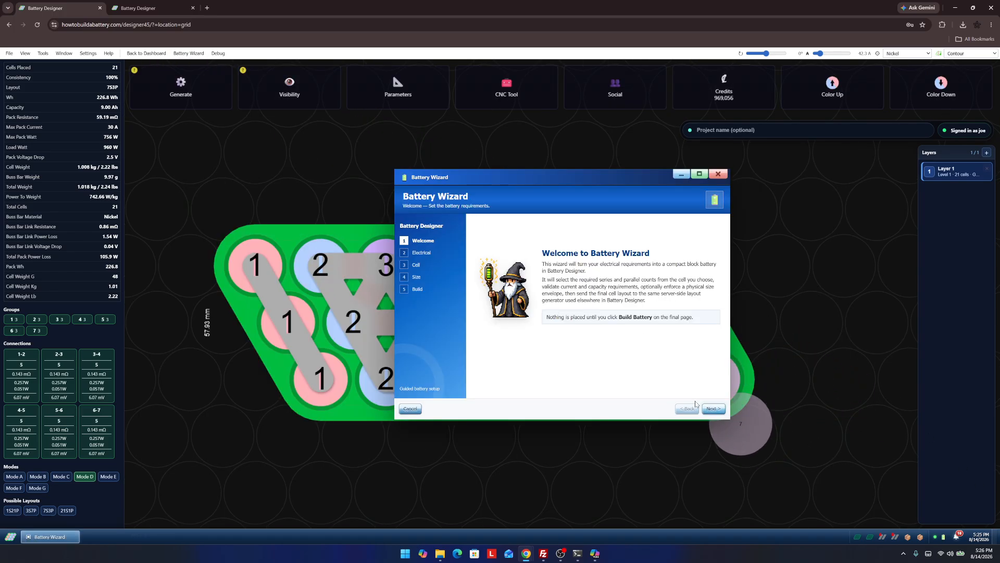
{"action": "left_click", "coordinate": [712, 409]}
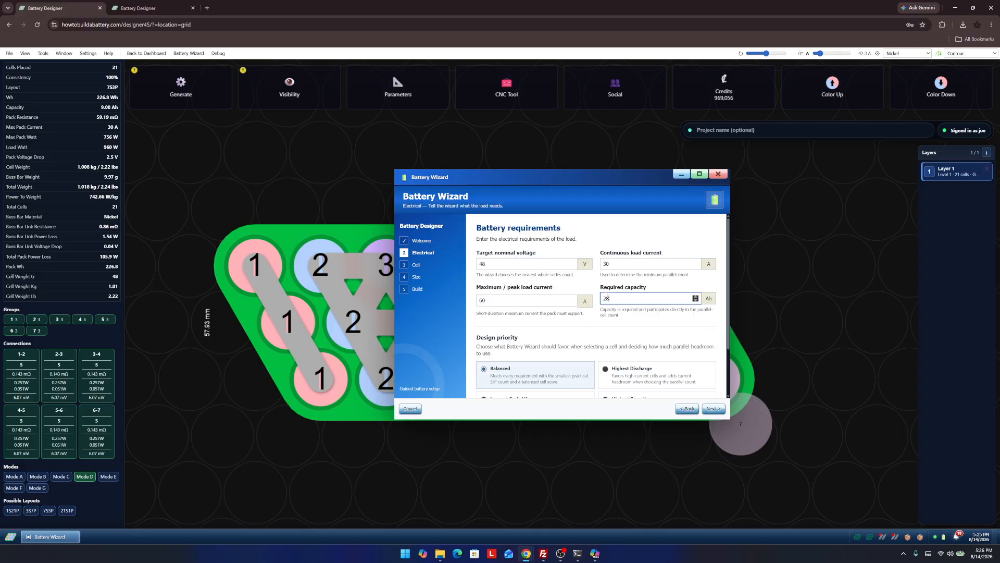
{"action": "left_click", "coordinate": [706, 409]}
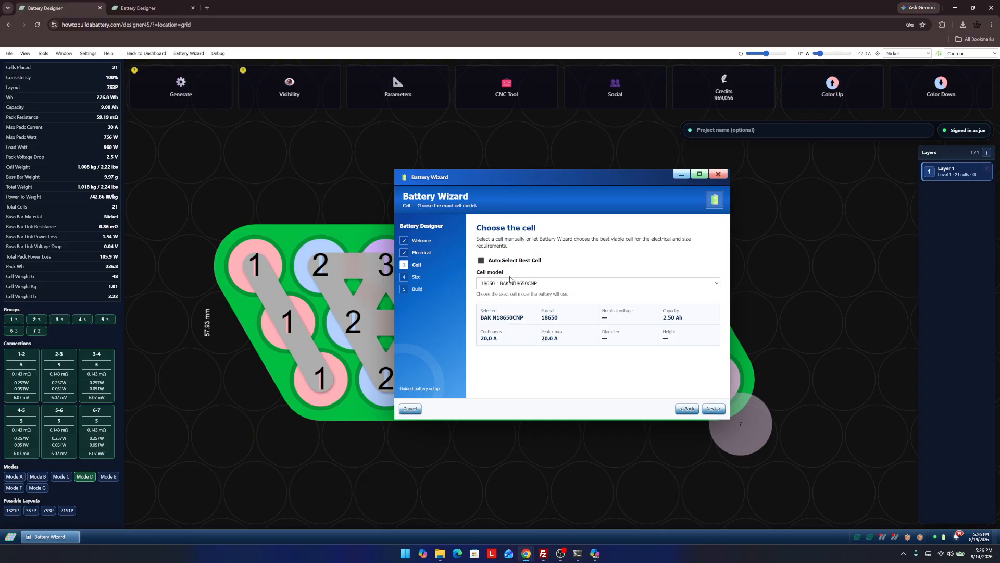
Review the design priority options, keep Balanced, auto-select the best cell, and build the wizard pack without a size envelope.
{"action": "left_click", "coordinate": [684, 409]}
{"action": "scroll", "coordinate": [562, 322], "scroll_direction": "down", "scroll_amount": 2}
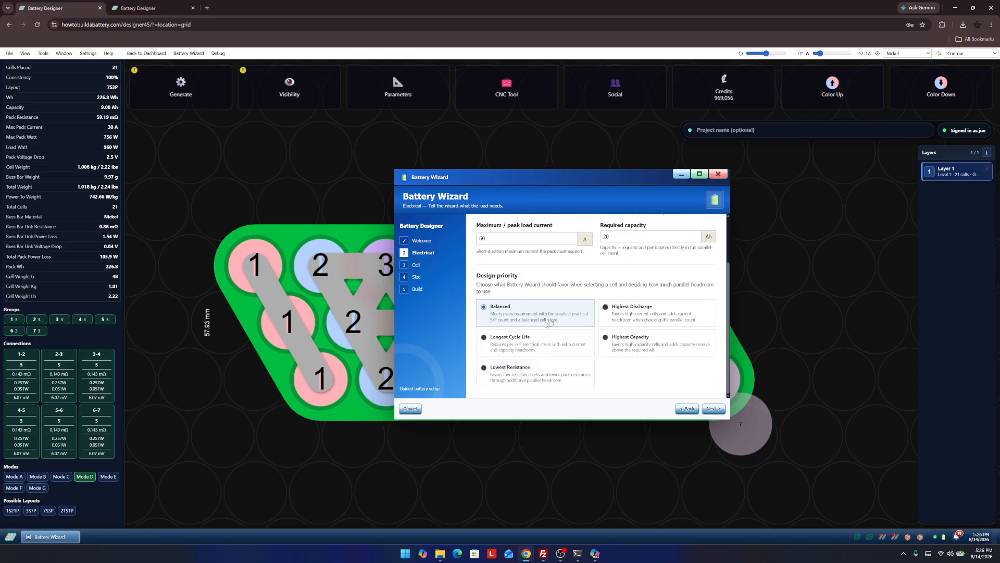
{"action": "left_click", "coordinate": [712, 410]}
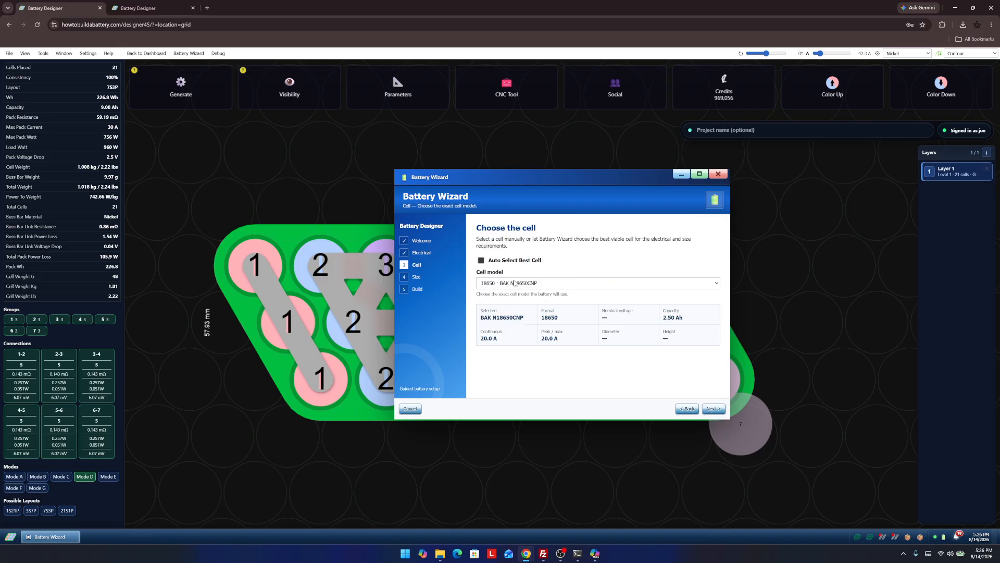
{"action": "left_click", "coordinate": [514, 261]}
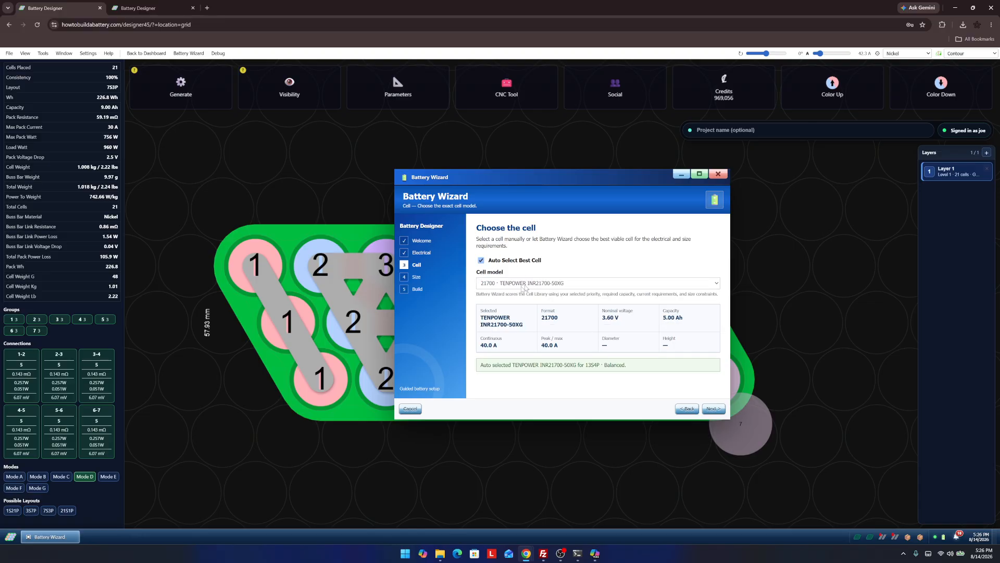
{"action": "left_click", "coordinate": [714, 410]}
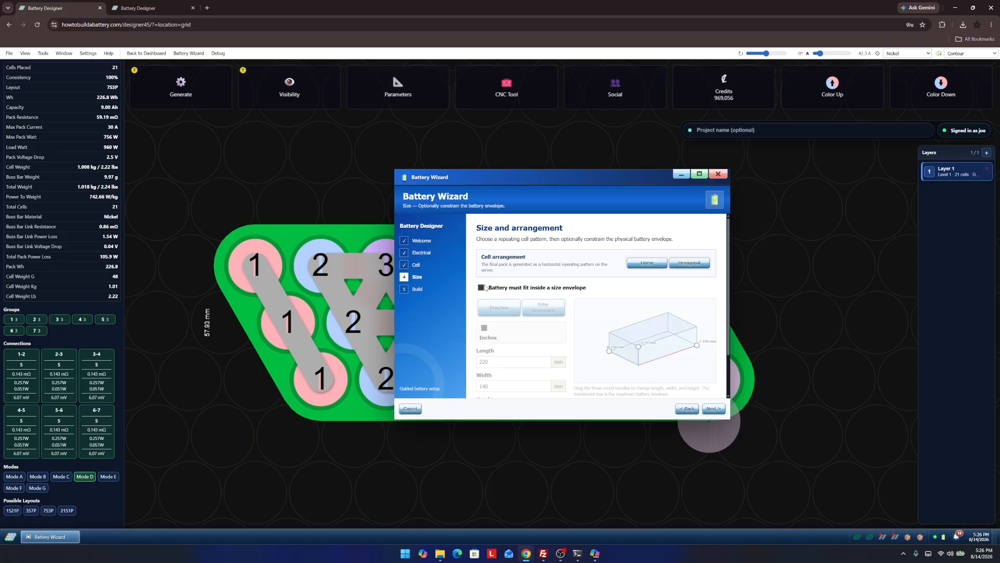
{"action": "left_click", "coordinate": [715, 410]}
{"action": "left_click", "coordinate": [716, 410]}
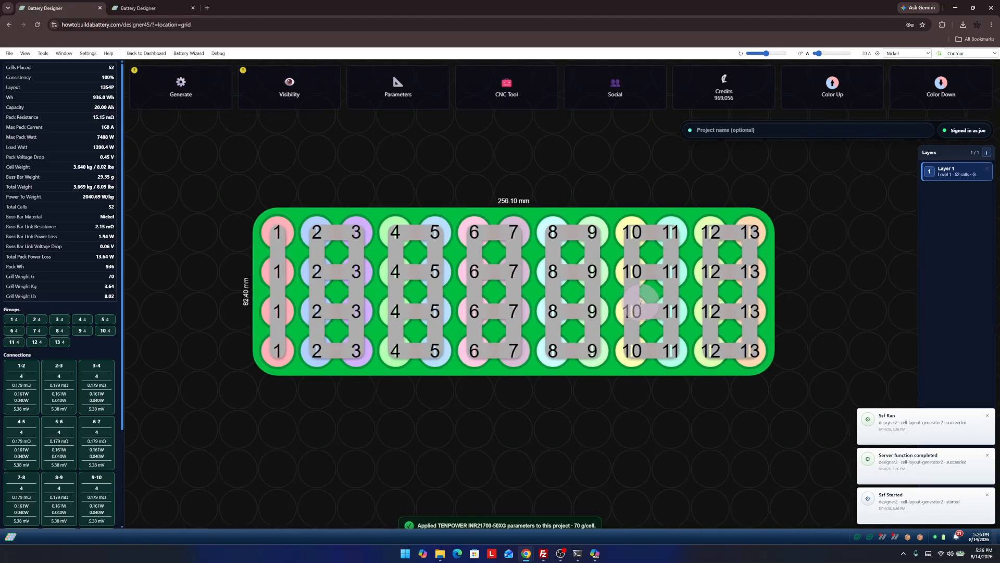
Compare the generated pack's workspace with the older designer in the other browser tab, and return to the new designer.
{"action": "left_click", "coordinate": [680, 299]}
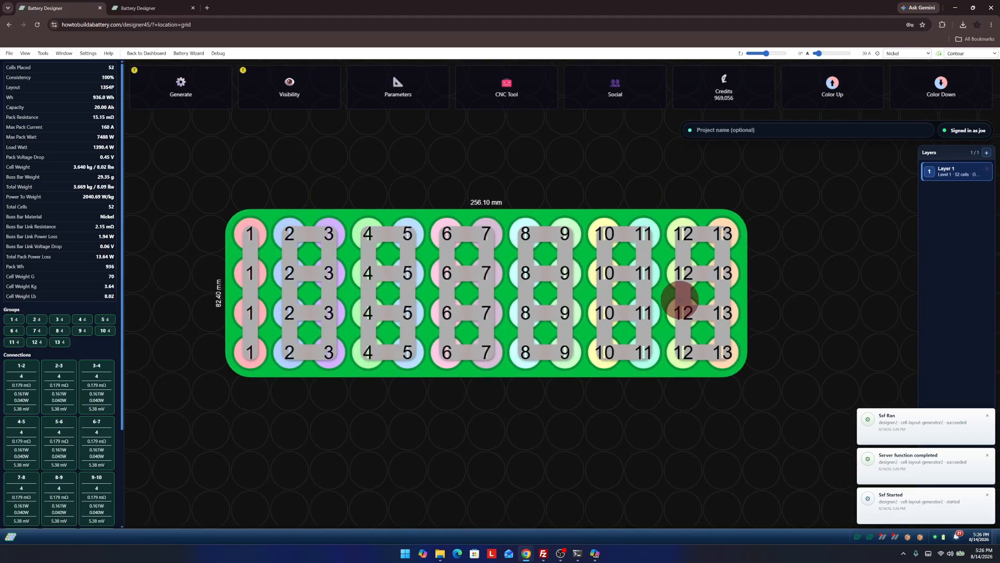
{"action": "key", "text": "ctrl+Tab"}
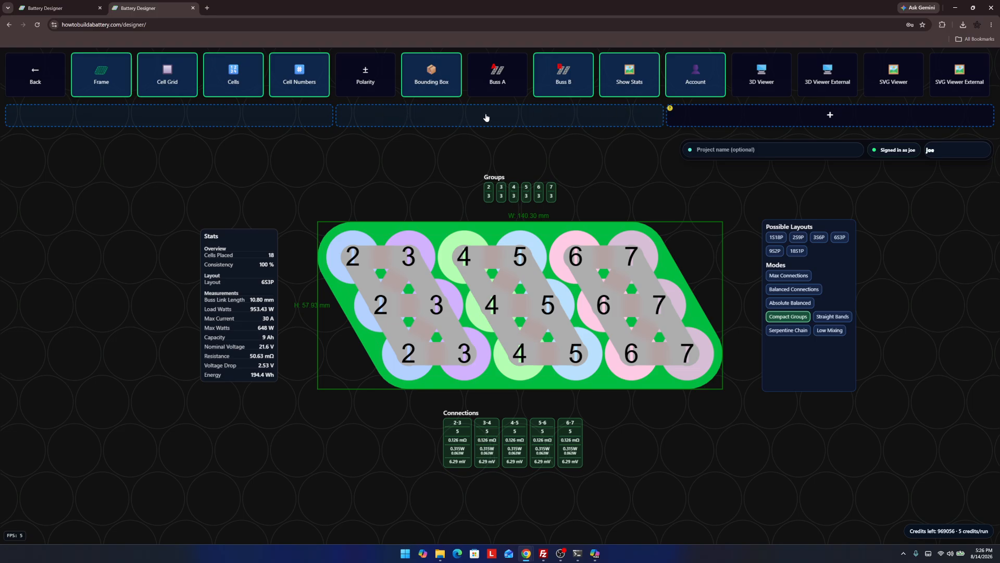
{"action": "left_click", "coordinate": [78, 6]}
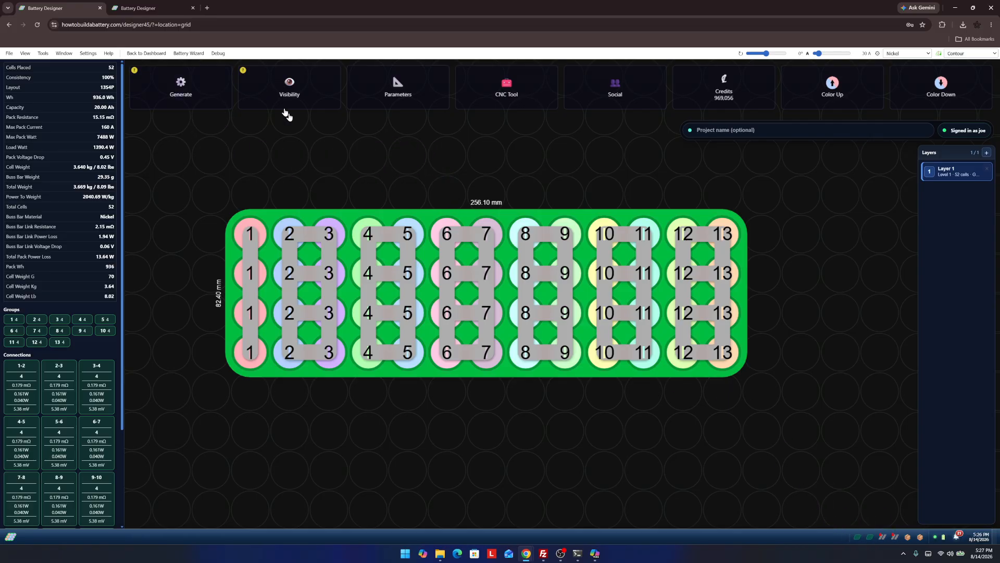
Review the quick-launch export formats, try exporting the frame as SVG, and cancel saving the file.
{"action": "left_click", "coordinate": [860, 541]}
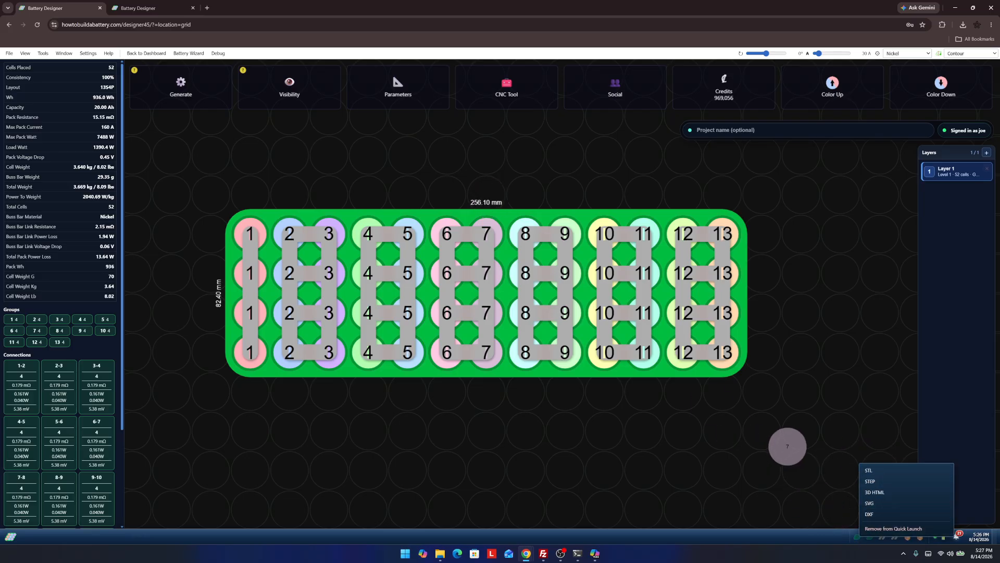
{"action": "left_click", "coordinate": [729, 533]}
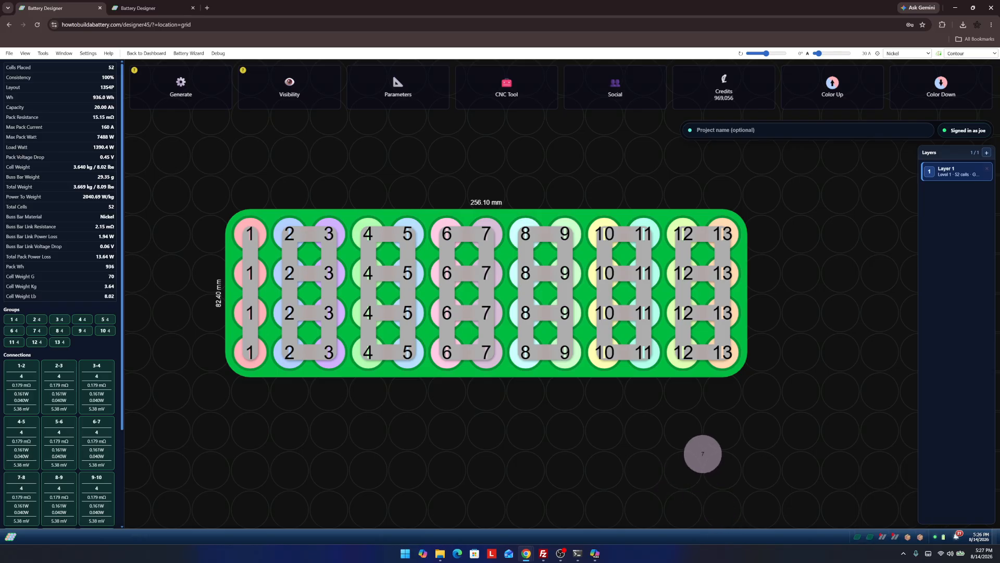
{"action": "left_click", "coordinate": [858, 538]}
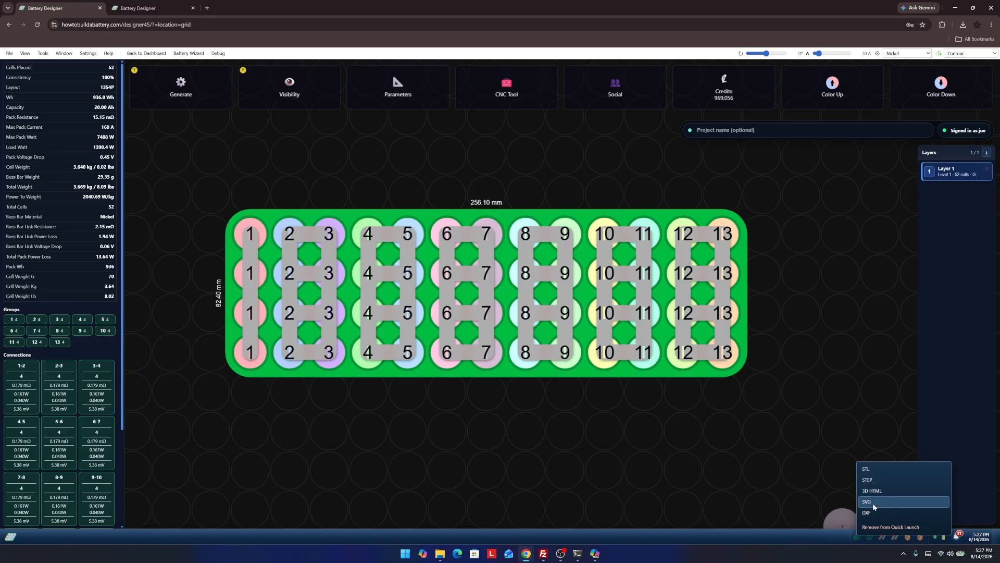
{"action": "left_click", "coordinate": [874, 504]}
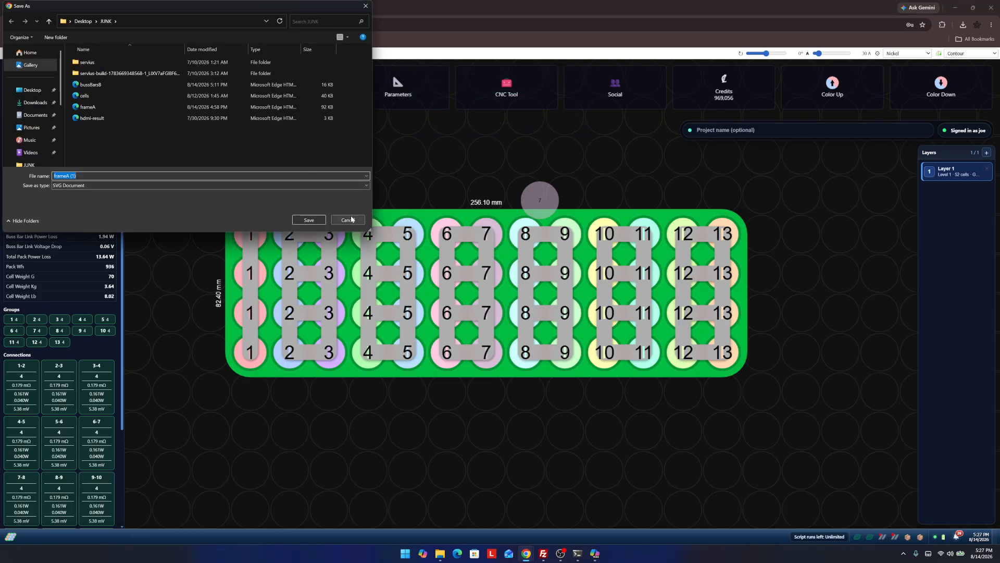
{"action": "left_click", "coordinate": [352, 219]}
Show the pack in the 3D Design View beside the grid layout and orbit the model to see its top.
{"action": "key", "text": "ctrl+Tab"}
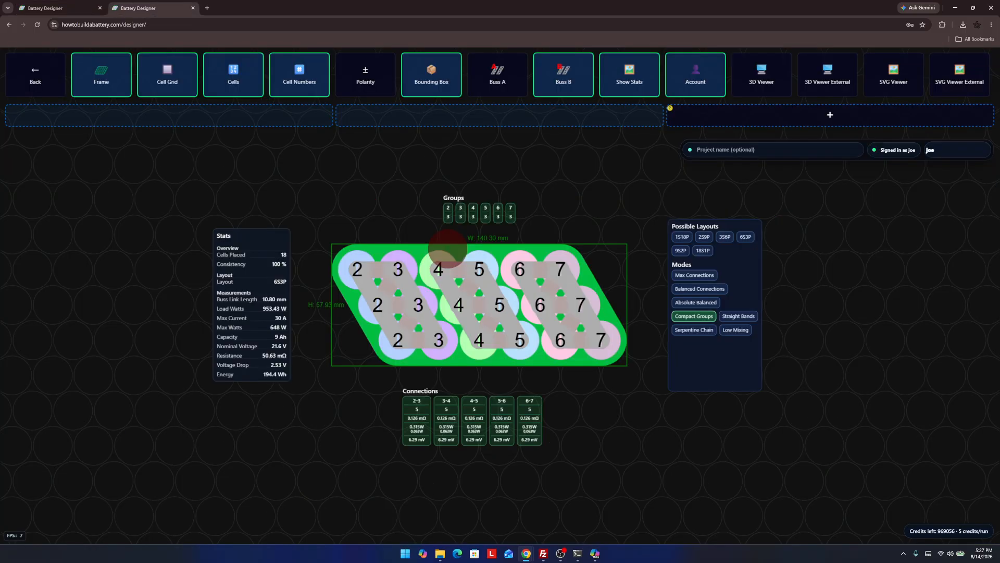
{"action": "left_click", "coordinate": [70, 4]}
{"action": "left_click", "coordinate": [64, 53]}
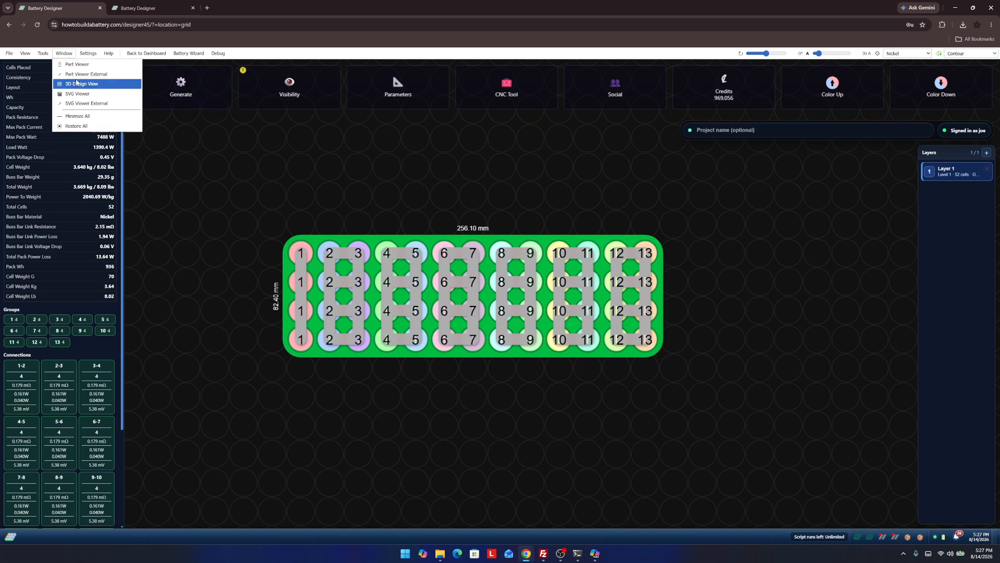
{"action": "left_click", "coordinate": [79, 84]}
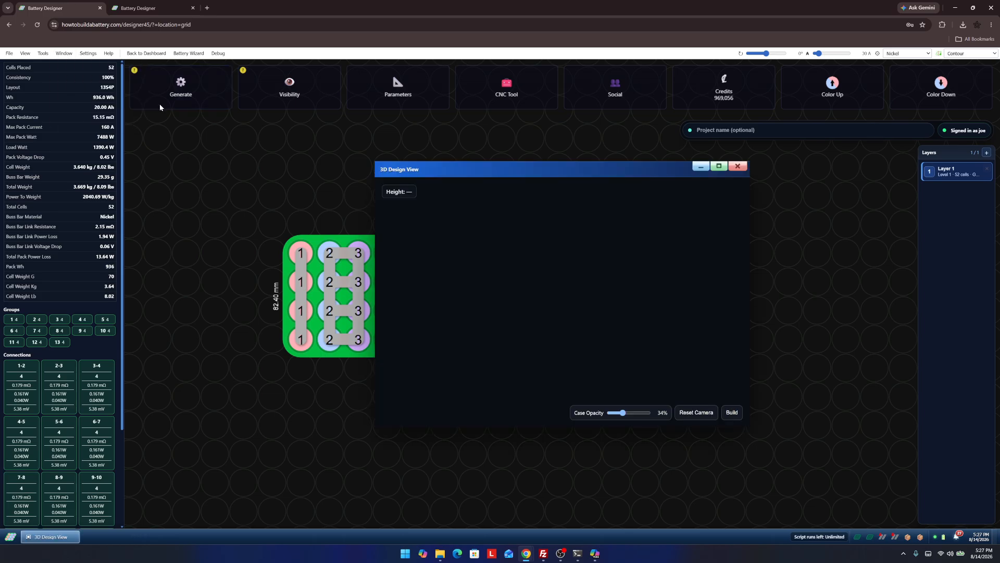
{"action": "scroll", "coordinate": [664, 291], "scroll_direction": "down", "scroll_amount": 3}
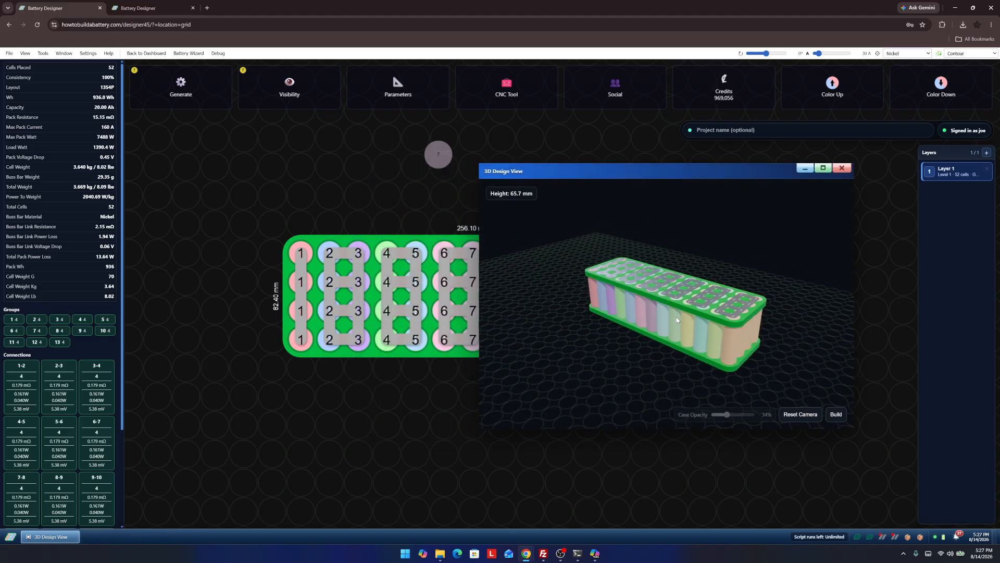
{"action": "left_click_drag", "start_coordinate": [676, 319], "coordinate": [551, 335]}
{"action": "left_click_drag", "start_coordinate": [434, 292], "coordinate": [291, 282]}
{"action": "scroll", "coordinate": [292, 282], "scroll_direction": "down", "scroll_amount": 2}
{"action": "scroll", "coordinate": [290, 281], "scroll_direction": "down", "scroll_amount": 2}
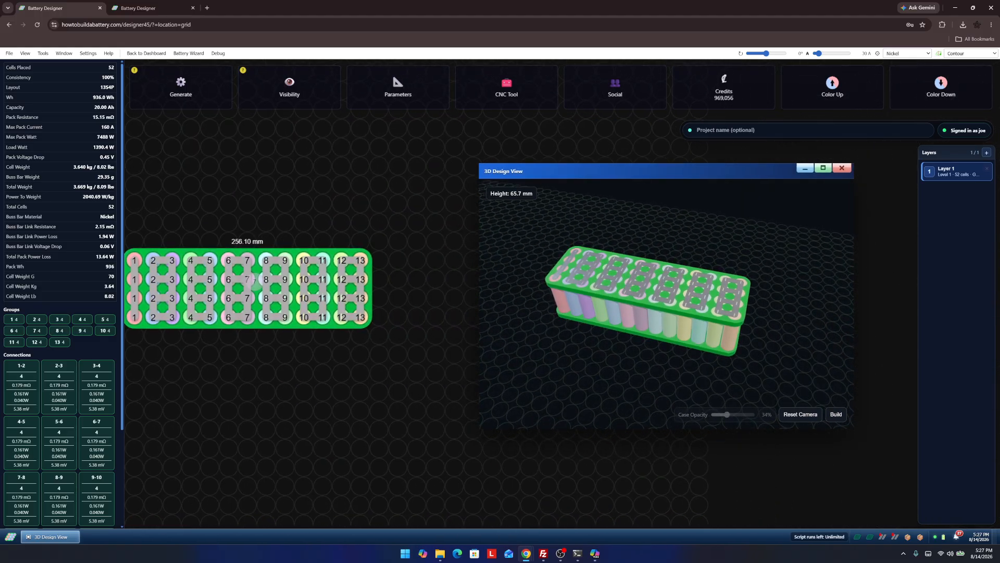
Erase the four group 13 cells from the right end of Layer 1 and add an empty Layer 2 above it.
{"action": "left_click_drag", "start_coordinate": [361, 279], "coordinate": [361, 302]}
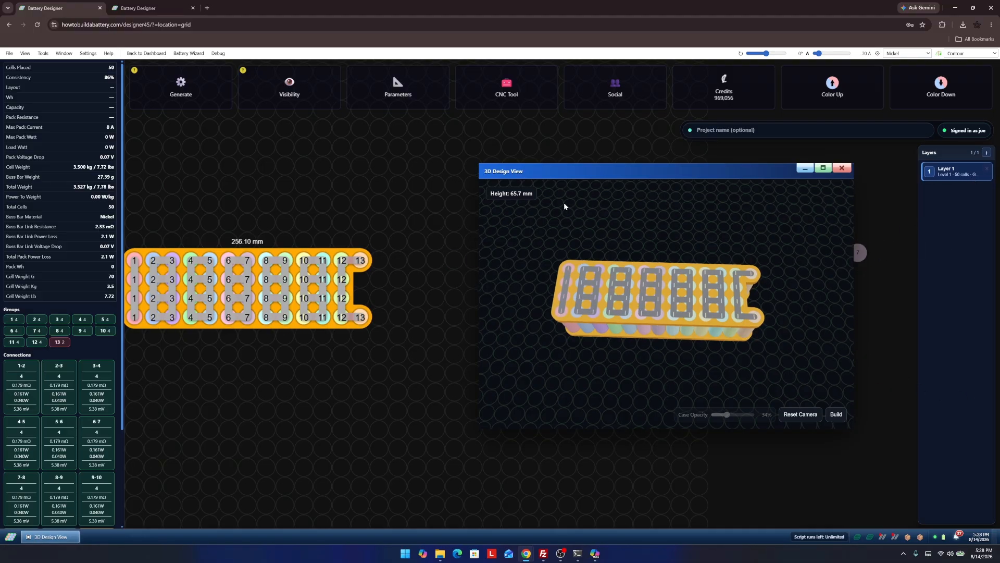
{"action": "left_click", "coordinate": [986, 152]}
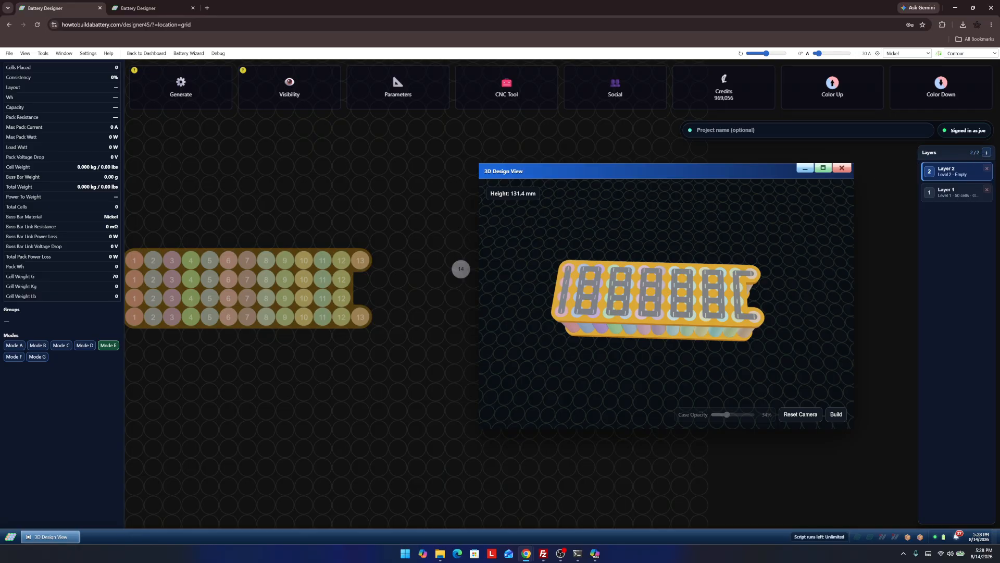
{"action": "left_click_drag", "start_coordinate": [344, 294], "coordinate": [430, 291]}
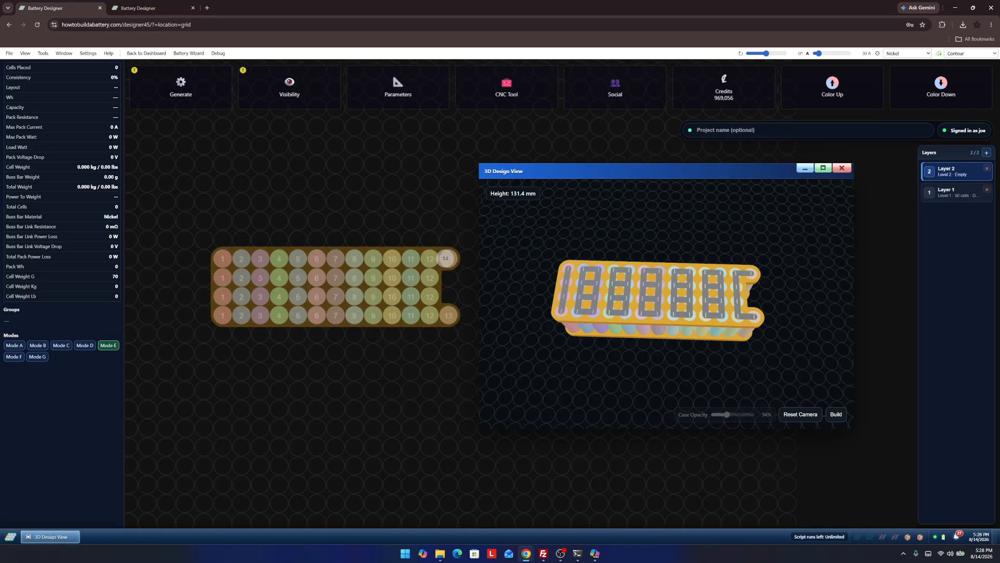
{"action": "key", "text": "Page_Down"}
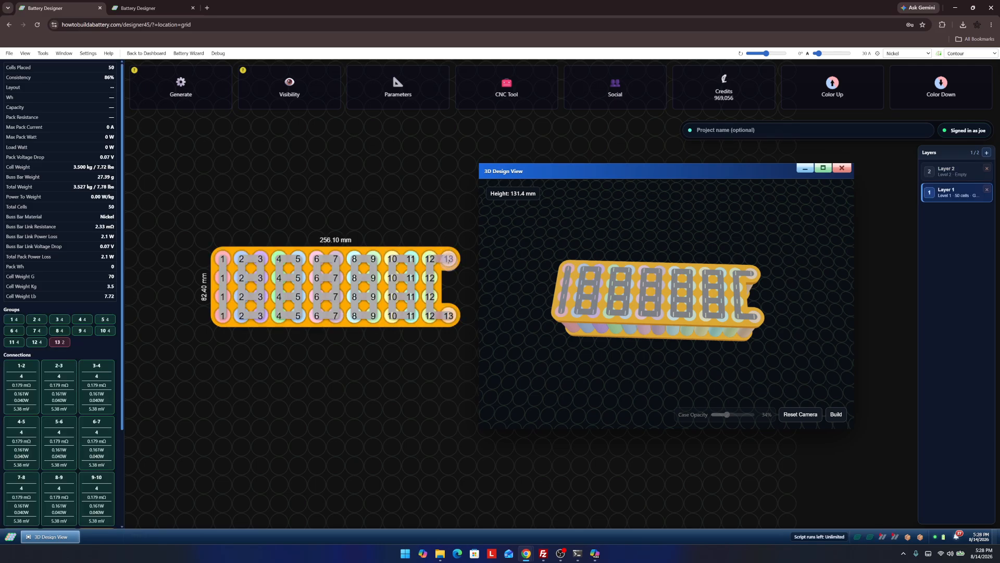
{"action": "left_click", "coordinate": [448, 259]}
{"action": "left_click", "coordinate": [448, 316]}
{"action": "key", "text": "Page_Up"}
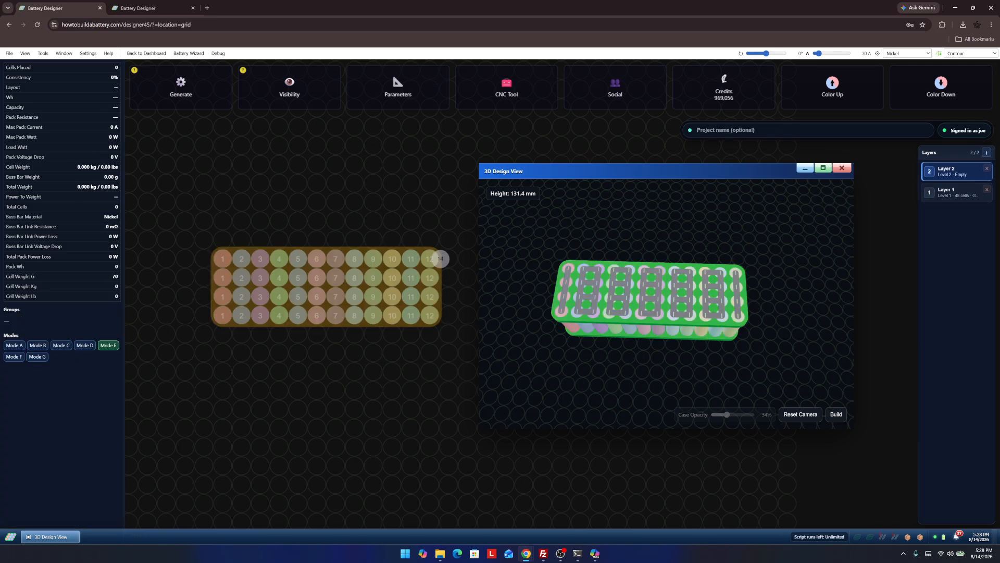
Fill Layer 2 above the existing cells with four-cell columns for groups 13 to 24, working from right to left.
{"action": "mouse_move", "coordinate": [440, 259]}
{"action": "left_mouse_down"}
{"action": "mouse_move", "coordinate": [414, 262]}
{"action": "mouse_move", "coordinate": [415, 318]}
{"action": "left_mouse_up"}
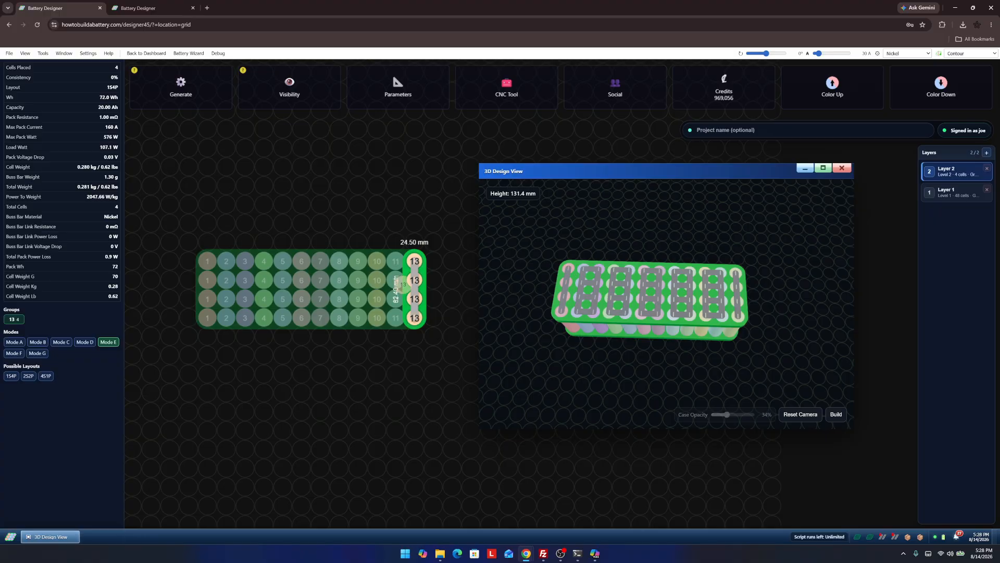
{"action": "left_click_drag", "start_coordinate": [396, 261], "coordinate": [395, 315]}
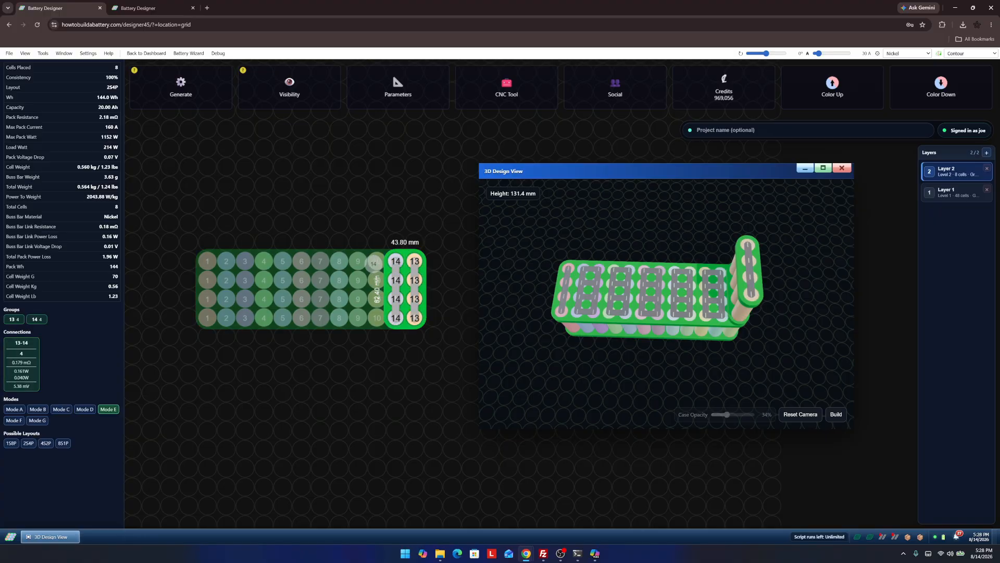
{"action": "left_click_drag", "start_coordinate": [375, 261], "coordinate": [375, 316]}
{"action": "left_click_drag", "start_coordinate": [358, 260], "coordinate": [359, 313]}
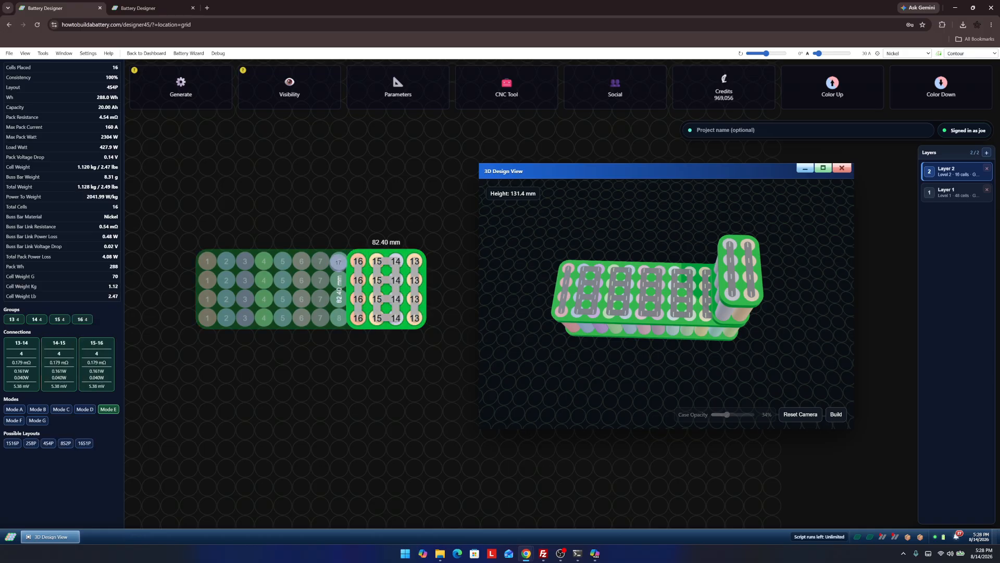
{"action": "left_click_drag", "start_coordinate": [339, 262], "coordinate": [338, 313]}
{"action": "scroll", "coordinate": [309, 254], "scroll_direction": "up", "scroll_amount": 1}
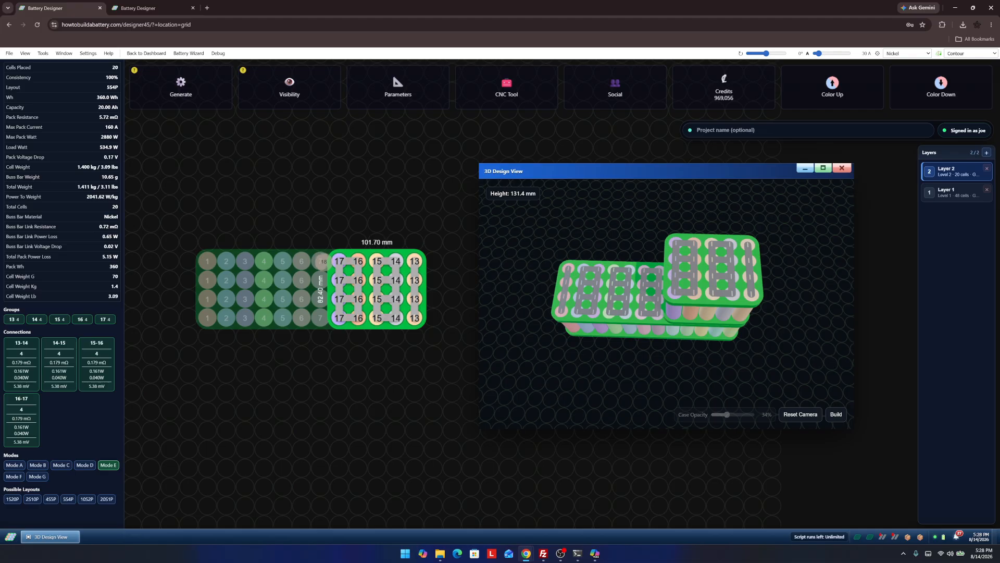
{"action": "mouse_move", "coordinate": [321, 262]}
{"action": "left_mouse_down"}
{"action": "mouse_move", "coordinate": [318, 312]}
{"action": "mouse_move", "coordinate": [301, 318]}
{"action": "left_mouse_up"}
{"action": "scroll", "coordinate": [307, 269], "scroll_direction": "up", "scroll_amount": 1}
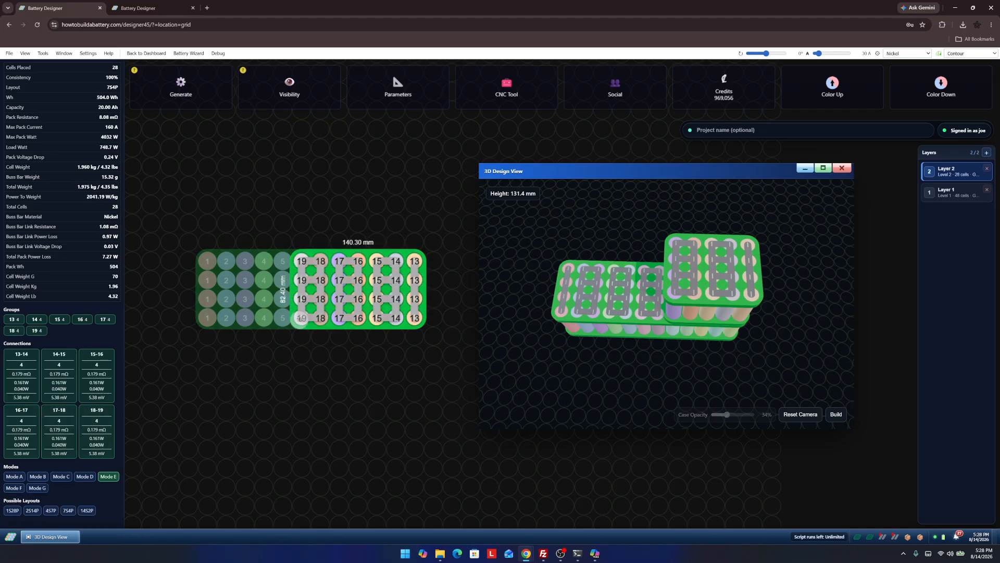
{"action": "left_click_drag", "start_coordinate": [281, 265], "coordinate": [284, 301]}
{"action": "mouse_move", "coordinate": [283, 317]}
{"action": "left_mouse_down"}
{"action": "mouse_move", "coordinate": [456, 292]}
{"action": "mouse_move", "coordinate": [269, 264]}
{"action": "left_mouse_up"}
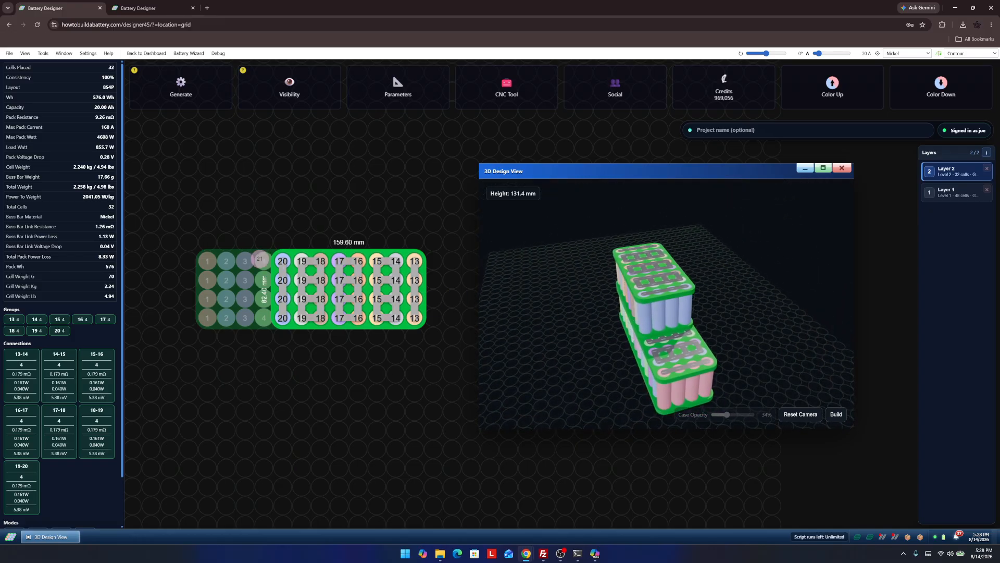
{"action": "left_click", "coordinate": [260, 259]}
{"action": "left_click", "coordinate": [249, 262]}
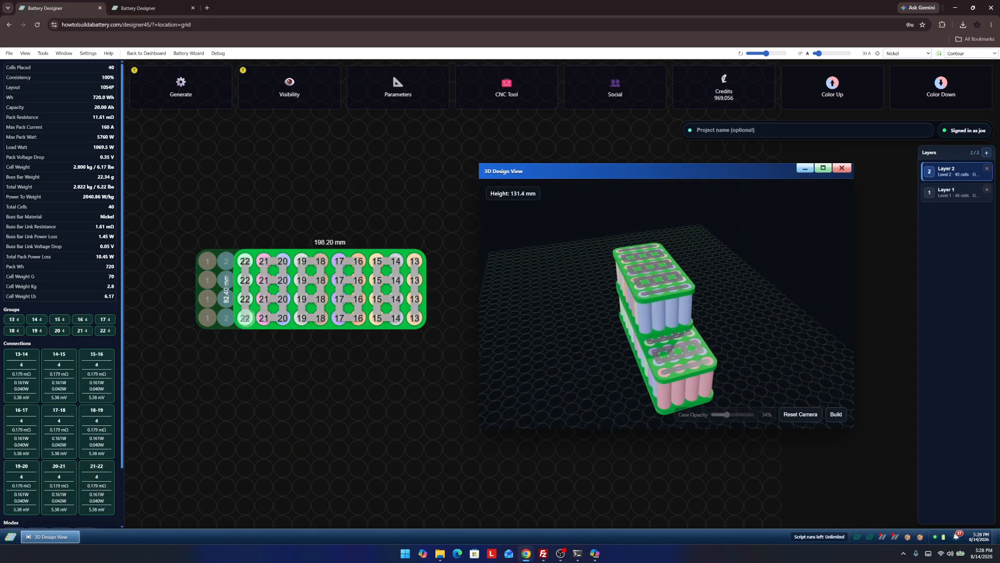
{"action": "left_click", "coordinate": [226, 258]}
{"action": "left_click", "coordinate": [206, 261]}
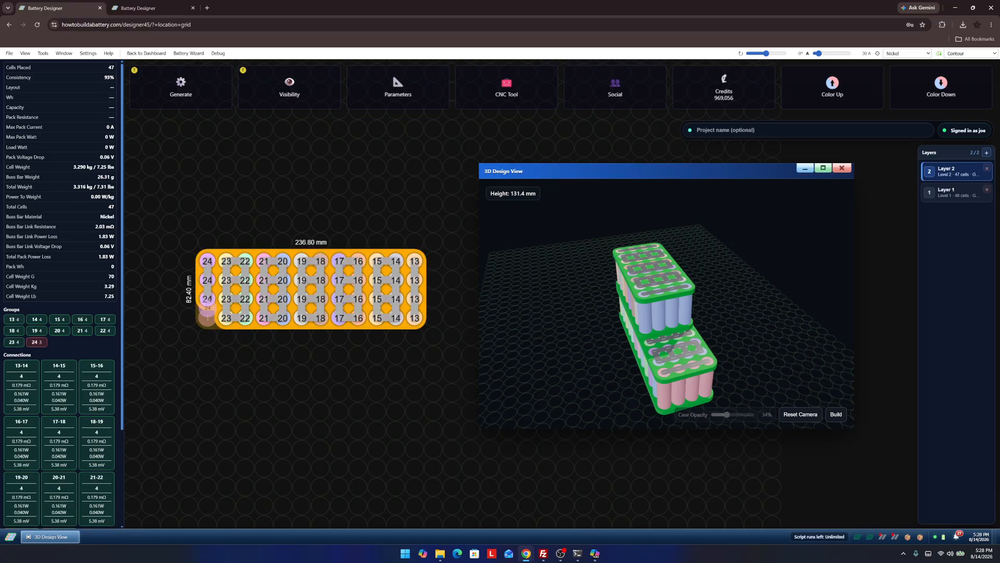
{"action": "left_click_drag", "start_coordinate": [702, 343], "coordinate": [657, 286]}
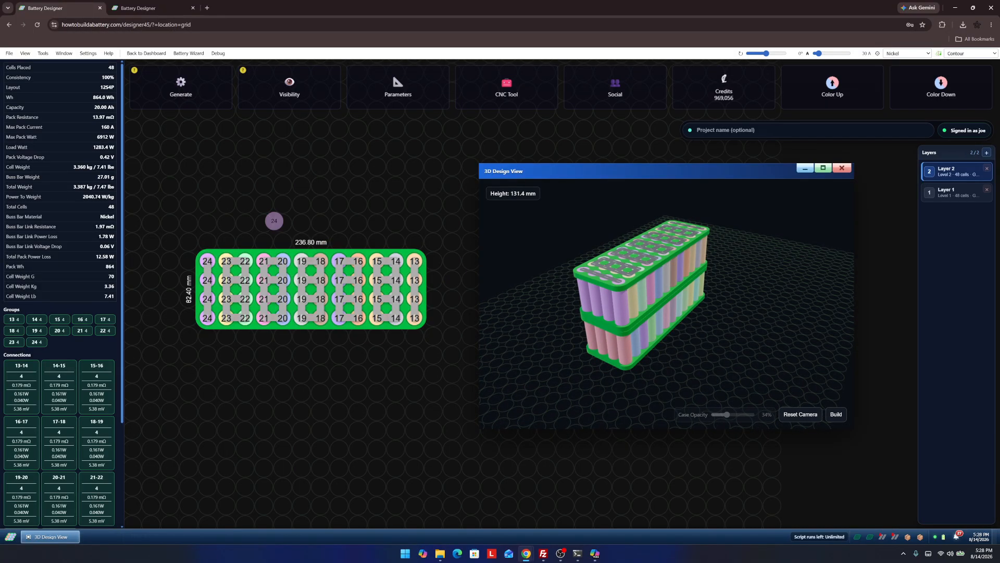
Delete Layer 2, undo the deletion, and delete the layer again.
{"action": "left_click", "coordinate": [987, 171]}
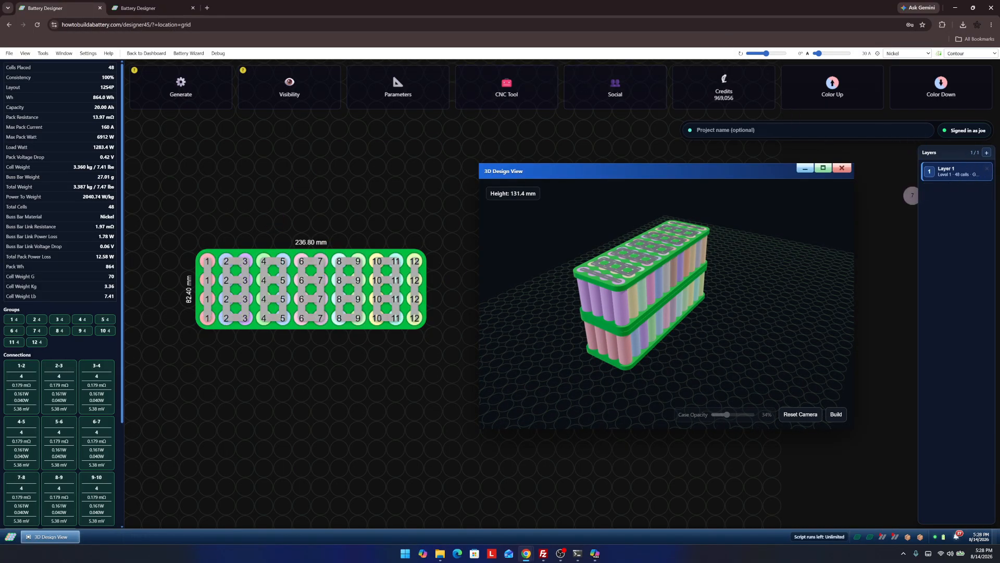
{"action": "key", "text": "ctrl+z"}
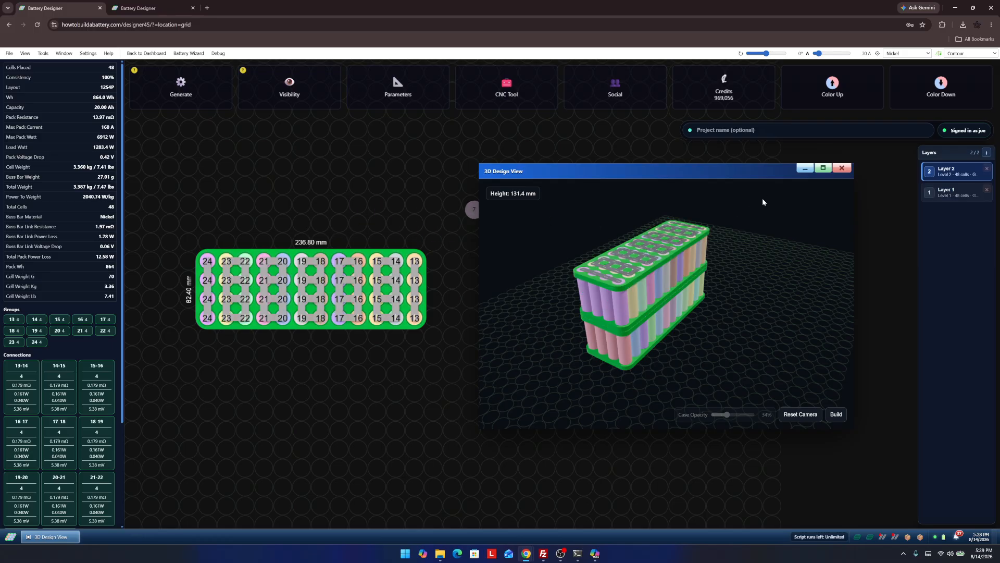
{"action": "left_click", "coordinate": [987, 170]}
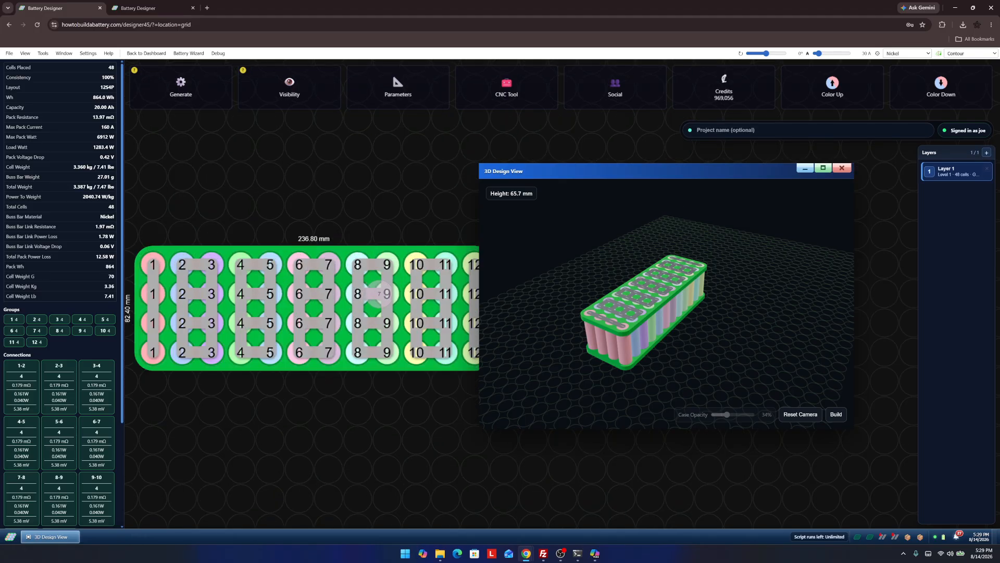
{"action": "scroll", "coordinate": [379, 294], "scroll_direction": "up", "scroll_amount": 5}
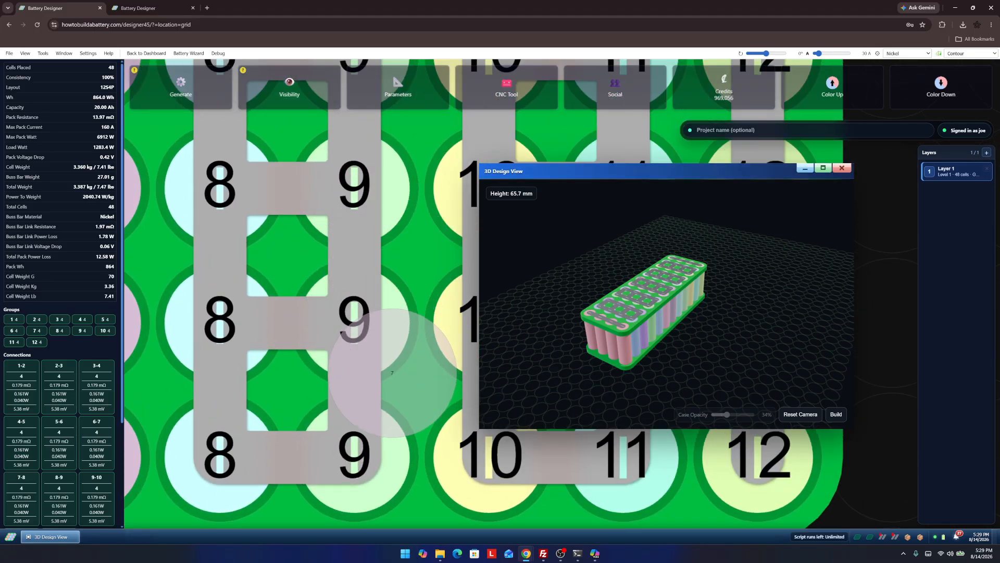
Look at the 6S3P pack in the other Battery Designer browser tab, and return to the 12S4P grid layout.
{"action": "key", "text": "ctrl+Tab"}
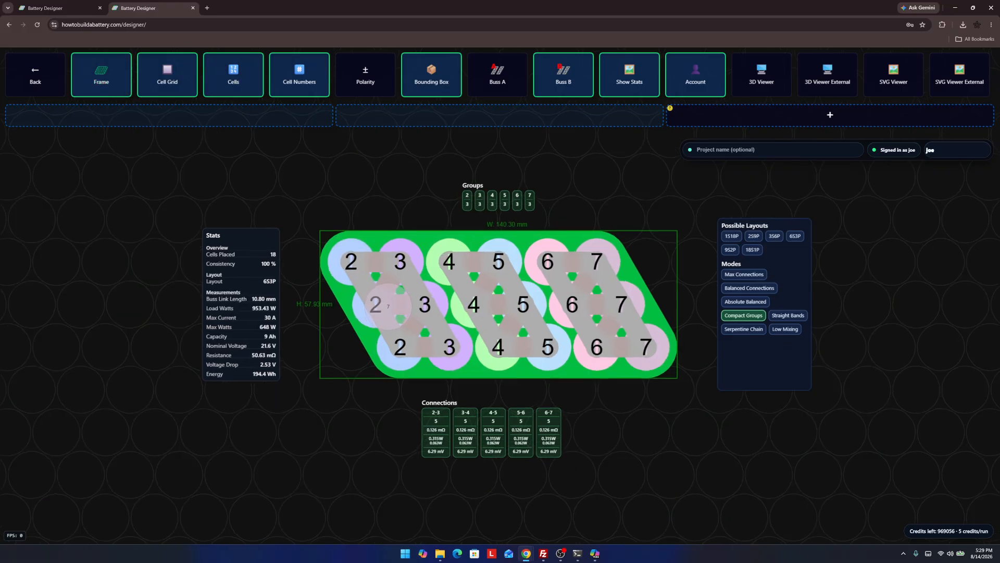
{"action": "scroll", "coordinate": [388, 306], "scroll_direction": "up", "scroll_amount": 4}
{"action": "scroll", "coordinate": [488, 264], "scroll_direction": "down", "scroll_amount": 2}
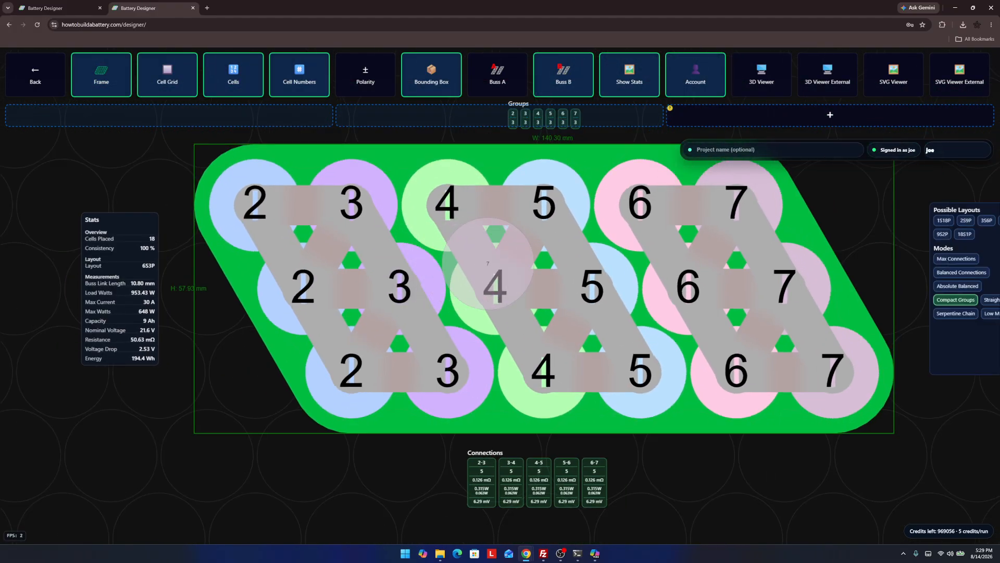
{"action": "key", "text": "ctrl+Tab"}
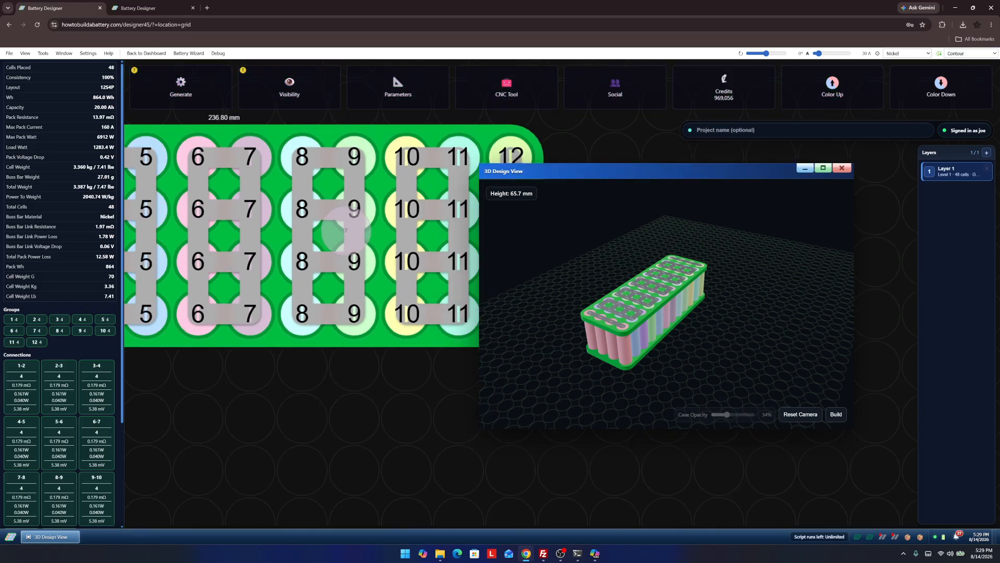
{"action": "scroll", "coordinate": [346, 229], "scroll_direction": "down", "scroll_amount": 3}
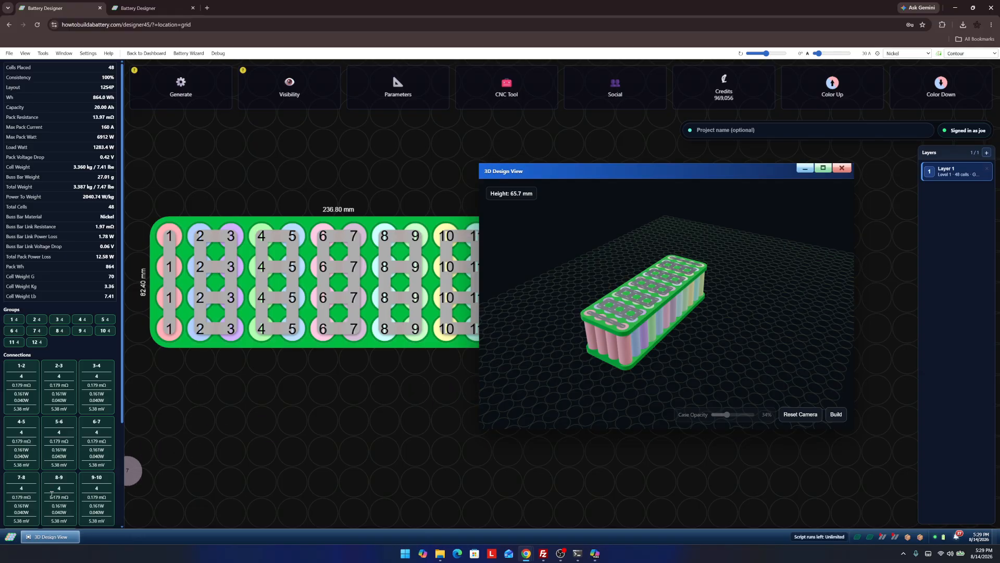
Open the Cell Library below the grid with all cell models listed.
{"action": "left_click", "coordinate": [10, 537]}
{"action": "mouse_move", "coordinate": [34, 418]}
{"action": "left_click", "coordinate": [124, 417]}
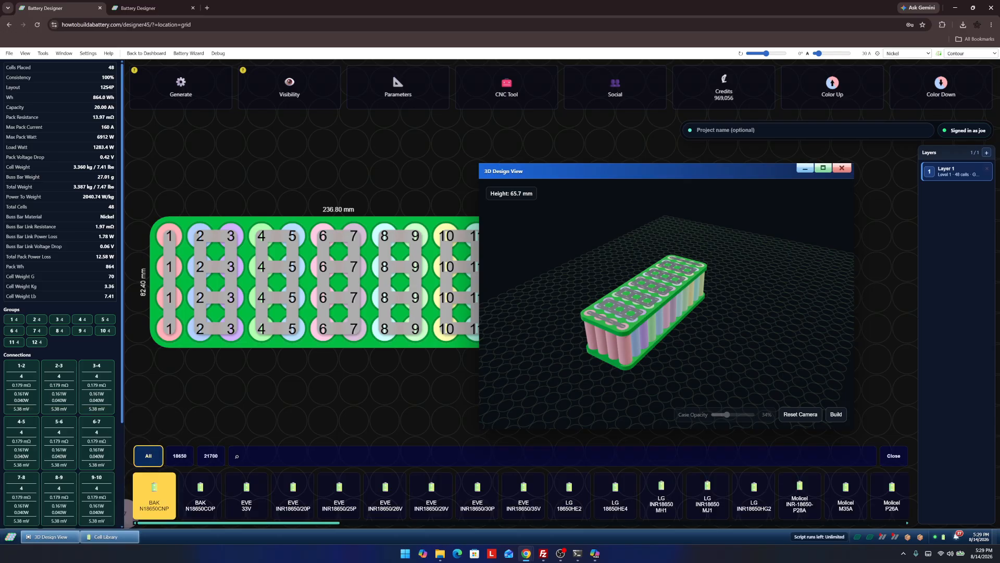
Try several EVE and LG cell models on the pack, including LG INR18650 MH1, EVE INR18650/30P and EVE INR18650/35V.
{"action": "left_click", "coordinate": [438, 504]}
{"action": "left_click", "coordinate": [493, 500]}
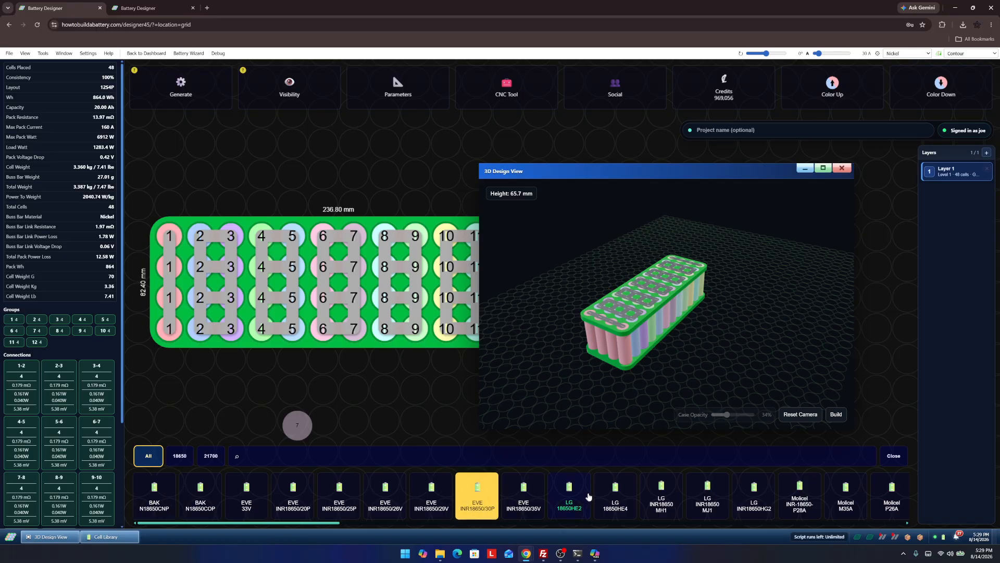
{"action": "left_click", "coordinate": [632, 495]}
{"action": "left_click", "coordinate": [661, 497]}
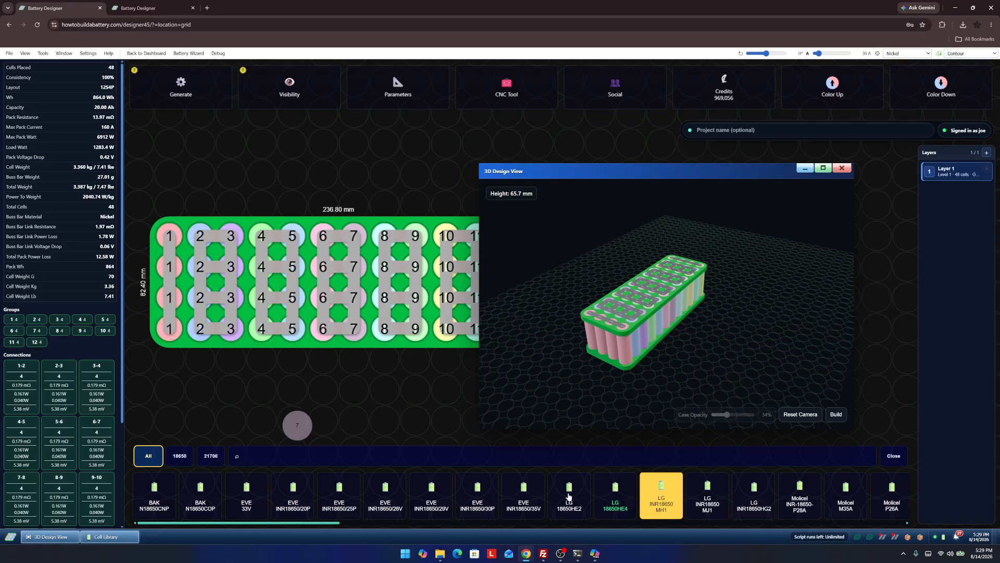
{"action": "left_click", "coordinate": [524, 497]}
{"action": "left_click", "coordinate": [378, 498]}
{"action": "left_click", "coordinate": [477, 495]}
{"action": "left_click", "coordinate": [535, 492]}
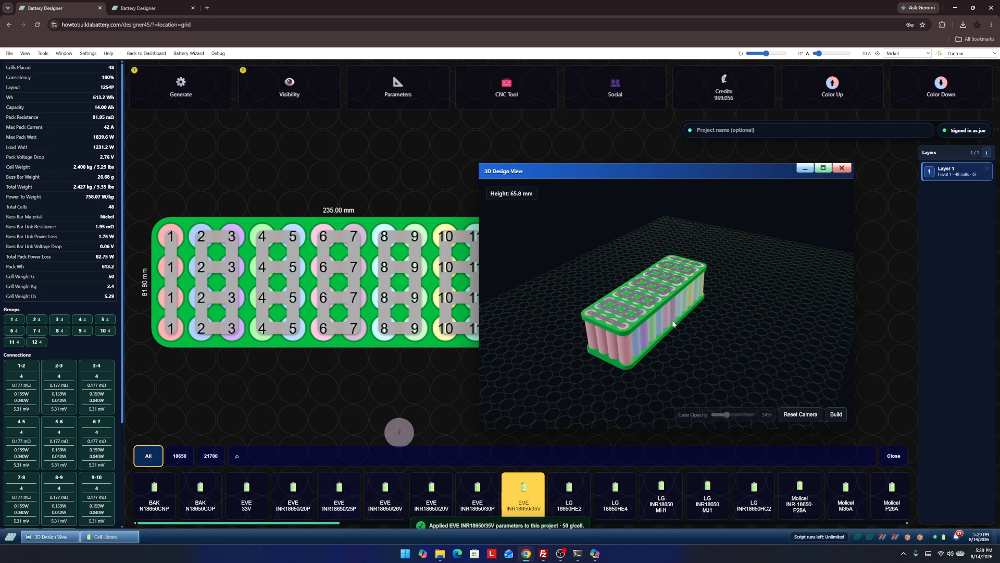
Apply the EVE INR18650/26V, EVE 33V and LG INR18650 MH1 cells in turn, ending with Molicel P26A.
{"action": "left_click", "coordinate": [375, 500]}
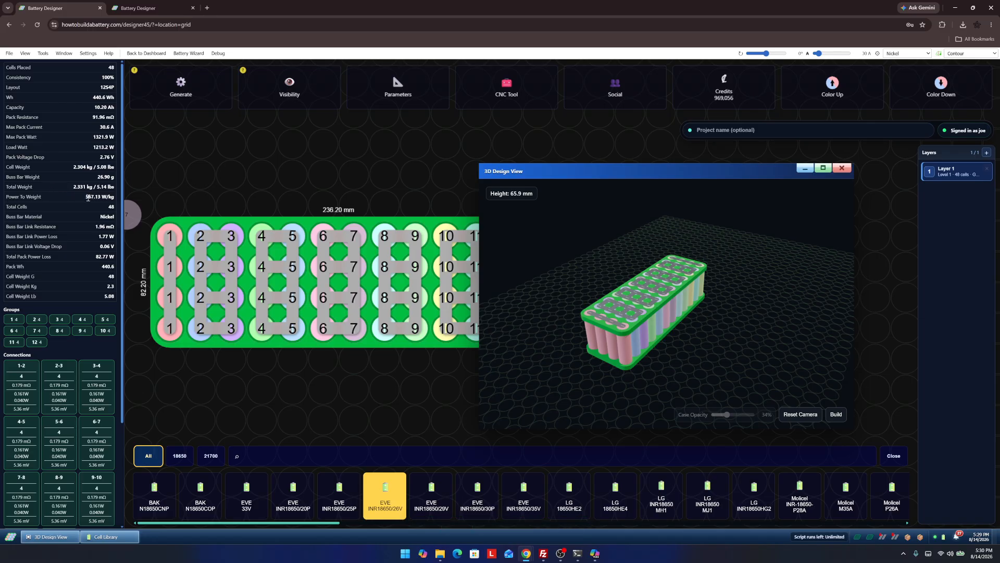
{"action": "left_click", "coordinate": [239, 505]}
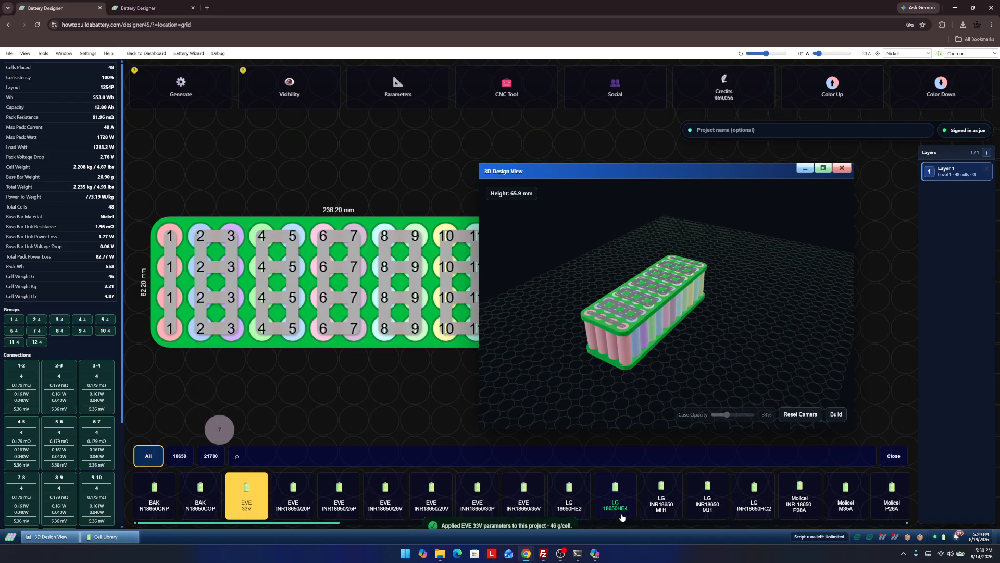
{"action": "left_click", "coordinate": [672, 502]}
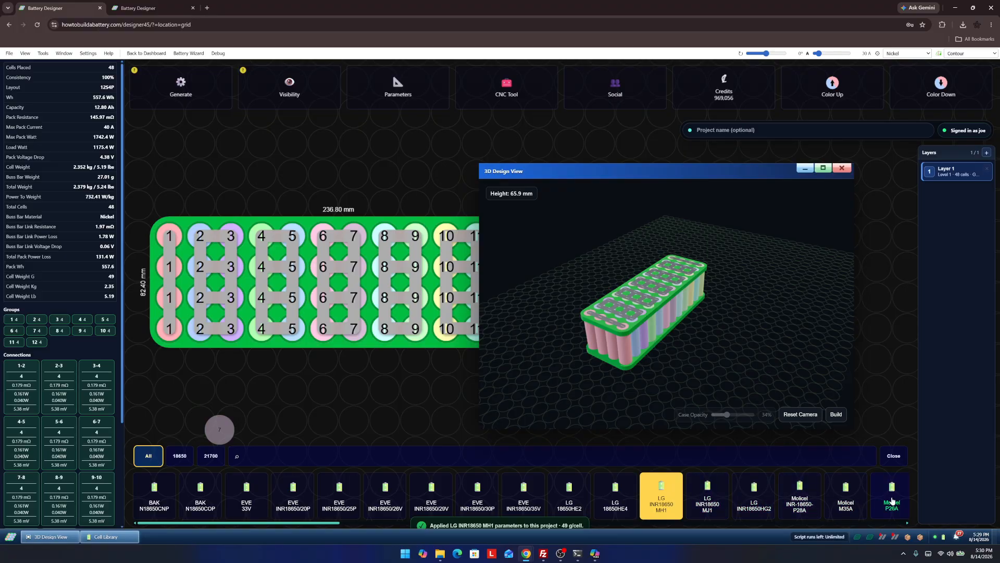
{"action": "left_click", "coordinate": [891, 501]}
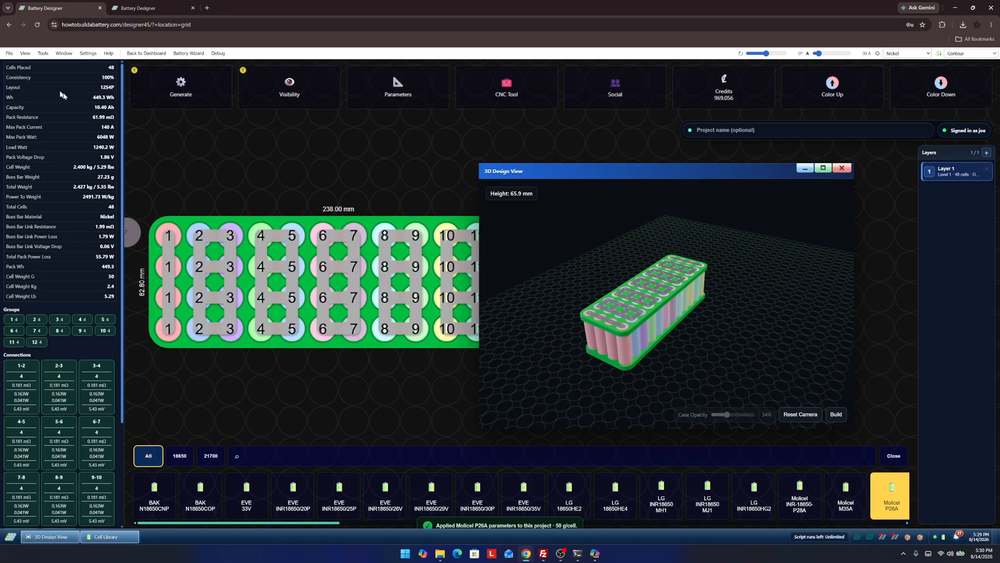
Replace the pack with a four-sided Polygon Select area of cells with edges of about 263, 257, 192 and 120 mm.
{"action": "scroll", "coordinate": [307, 293], "scroll_direction": "down", "scroll_amount": 5}
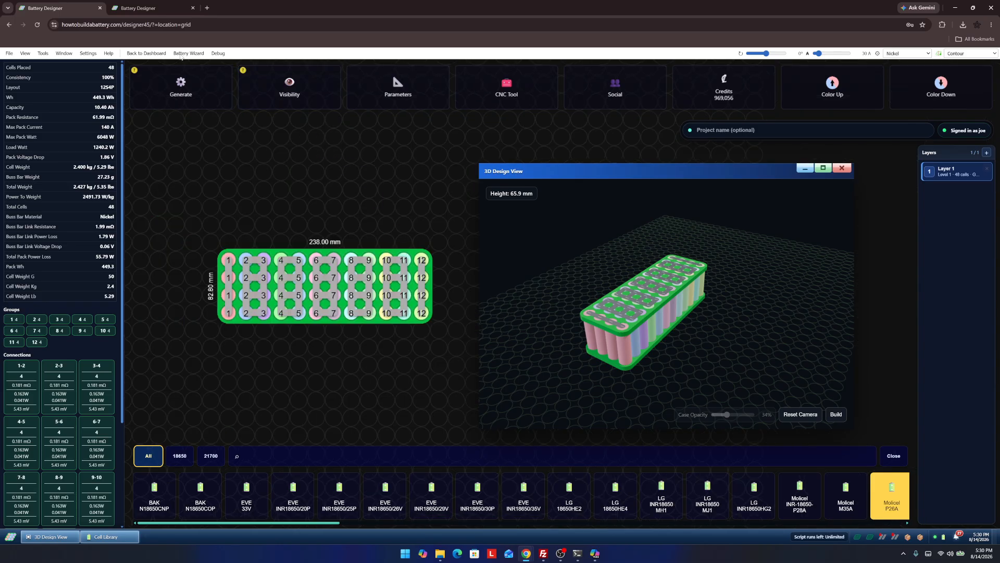
{"action": "left_click", "coordinate": [44, 54]}
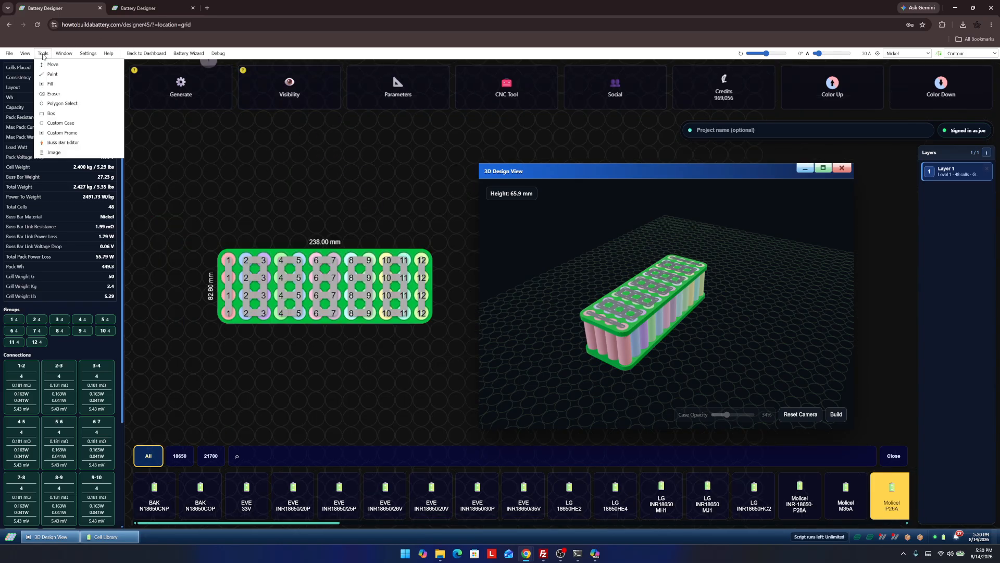
{"action": "left_click", "coordinate": [60, 103]}
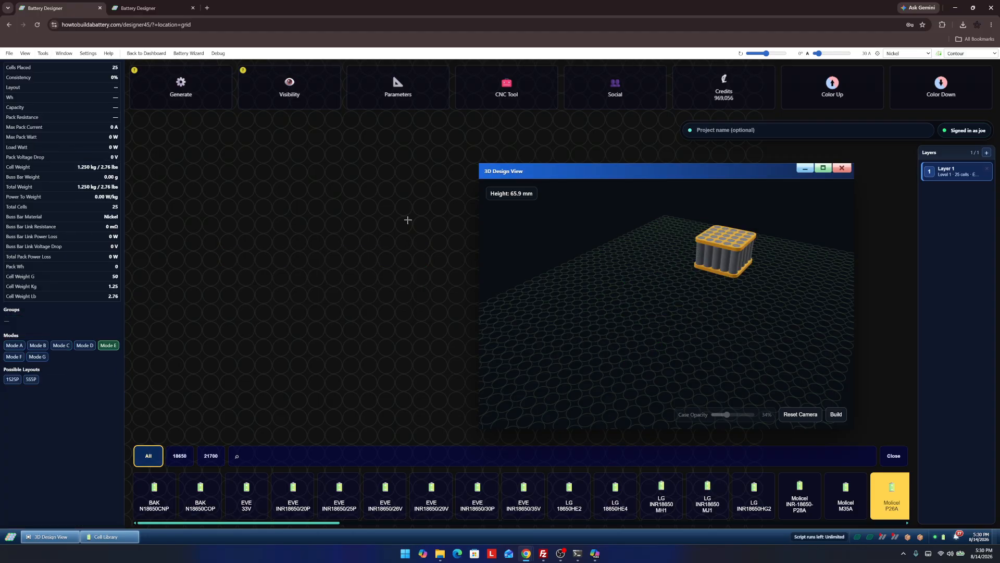
{"action": "left_click_drag", "start_coordinate": [429, 275], "coordinate": [290, 255]}
{"action": "scroll", "coordinate": [312, 273], "scroll_direction": "up", "scroll_amount": 3}
{"action": "left_click_drag", "start_coordinate": [389, 241], "coordinate": [470, 135]}
{"action": "left_click_drag", "start_coordinate": [388, 331], "coordinate": [444, 332]}
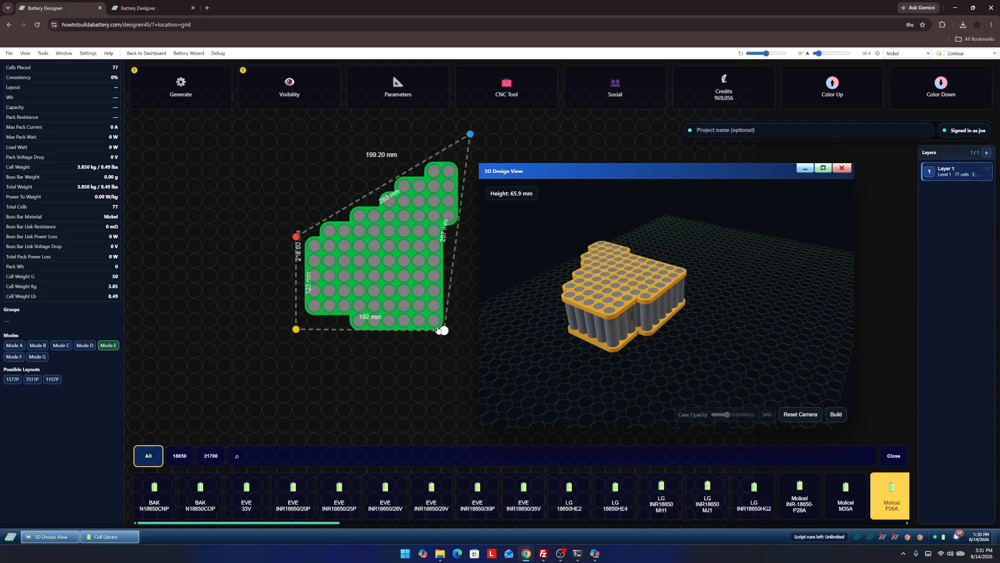
Switch the grid to honeycomb packing and stretch the polygon's lower-right corner outward until the pack is about 296 mm wide.
{"action": "key", "text": "h"}
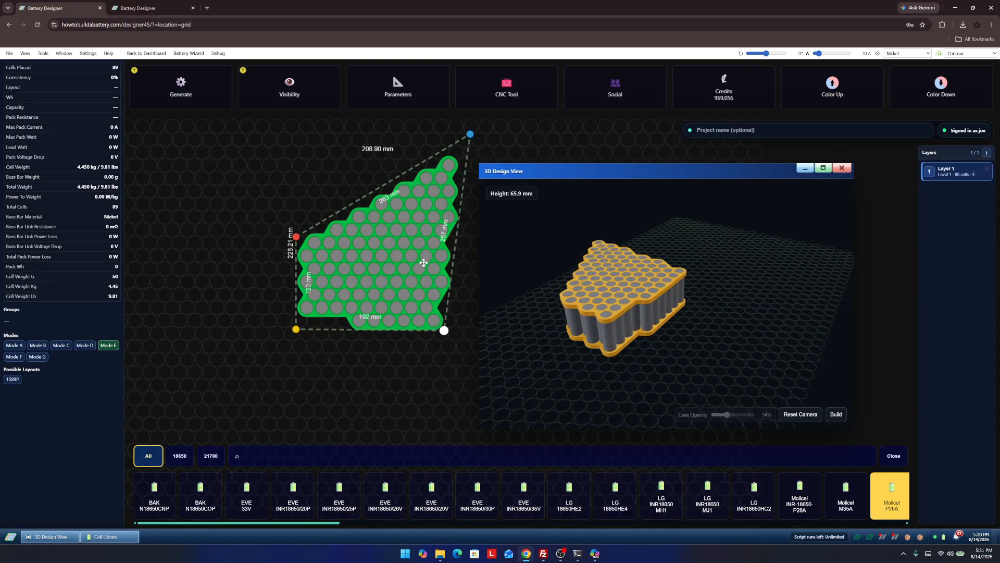
{"action": "left_click_drag", "start_coordinate": [435, 261], "coordinate": [354, 260]}
{"action": "scroll", "coordinate": [353, 260], "scroll_direction": "down", "scroll_amount": 2}
{"action": "left_click_drag", "start_coordinate": [363, 321], "coordinate": [437, 320]}
Apply the 15S9P layout to the polygon pack and inspect its groups and bus bars in the grid and 3D view.
{"action": "left_click", "coordinate": [96, 380]}
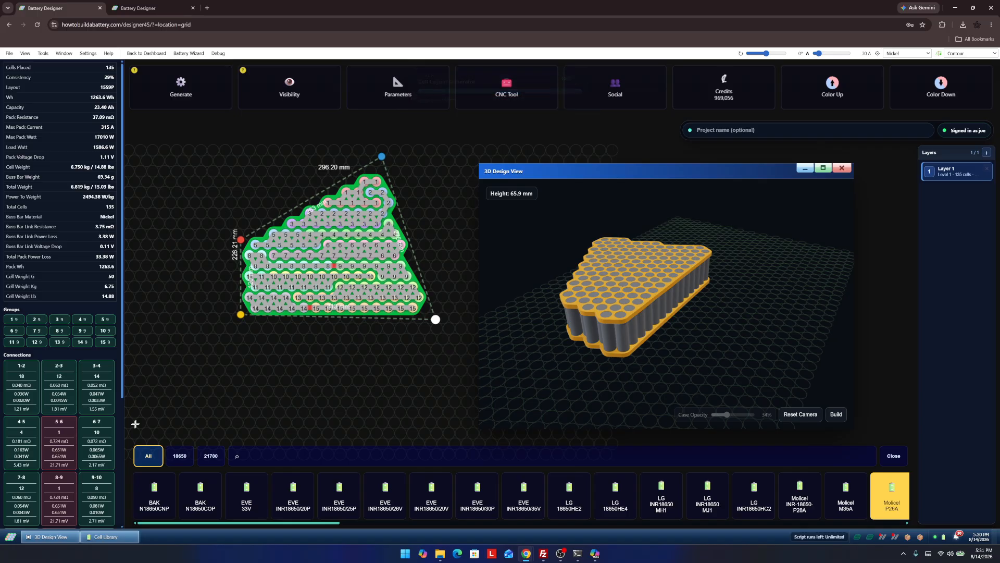
{"action": "mouse_move", "coordinate": [611, 293]}
{"action": "left_mouse_down"}
{"action": "mouse_move", "coordinate": [680, 304]}
{"action": "mouse_move", "coordinate": [698, 296]}
{"action": "mouse_move", "coordinate": [599, 306]}
{"action": "left_mouse_up"}
{"action": "scroll", "coordinate": [330, 285], "scroll_direction": "up", "scroll_amount": 4}
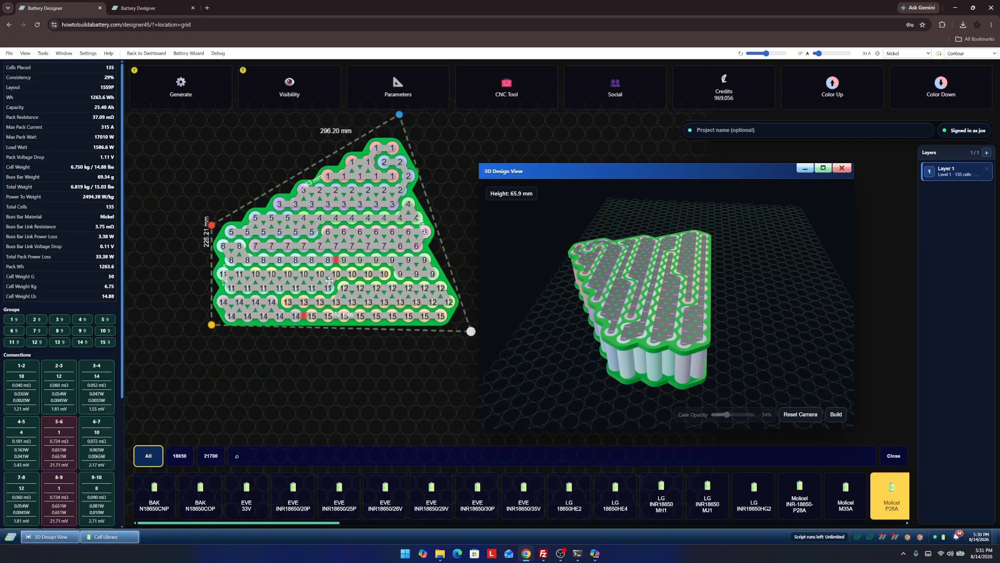
Pull two new corners down from the polygon's lower edge to make the pack about 310 mm high, and apply the 24S8P layout.
{"action": "scroll", "coordinate": [445, 309], "scroll_direction": "down", "scroll_amount": 4}
{"action": "left_click_drag", "start_coordinate": [403, 327], "coordinate": [397, 375]}
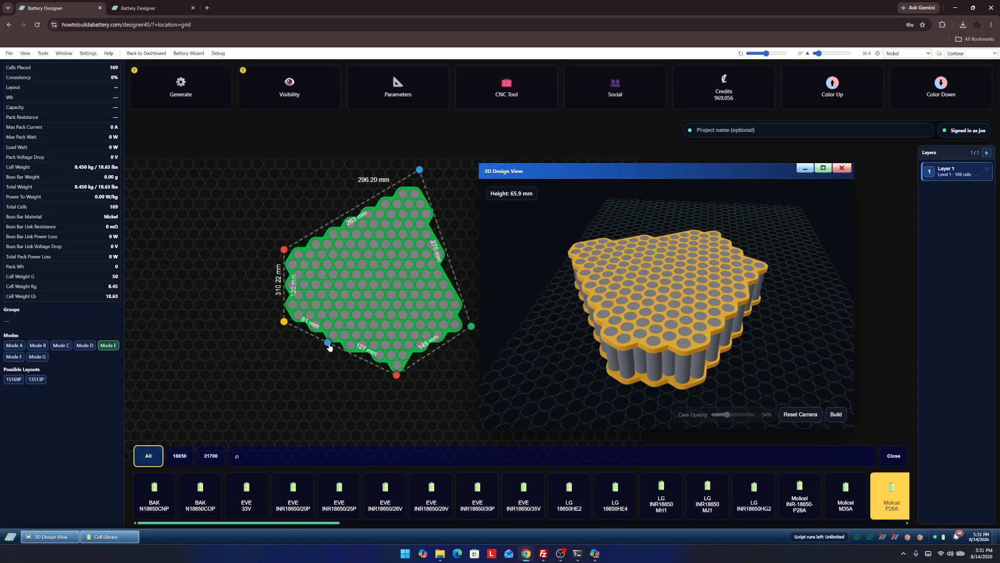
{"action": "left_click_drag", "start_coordinate": [328, 344], "coordinate": [296, 377]}
{"action": "left_click", "coordinate": [76, 391]}
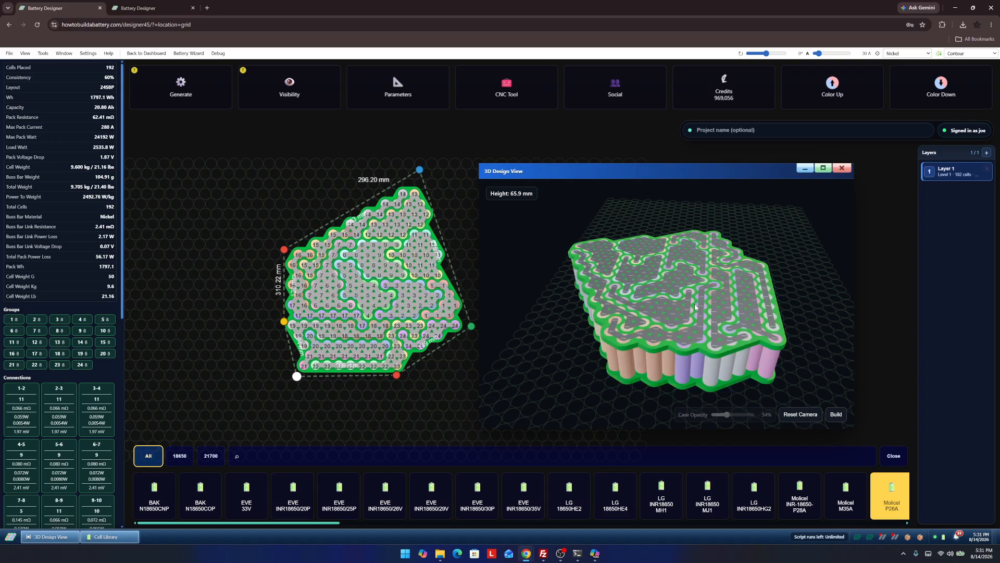
Start the 3D build sequence and advance it from the empty bottom frame through the placement of all 24 cell groups.
{"action": "left_click_drag", "start_coordinate": [701, 346], "coordinate": [666, 332]}
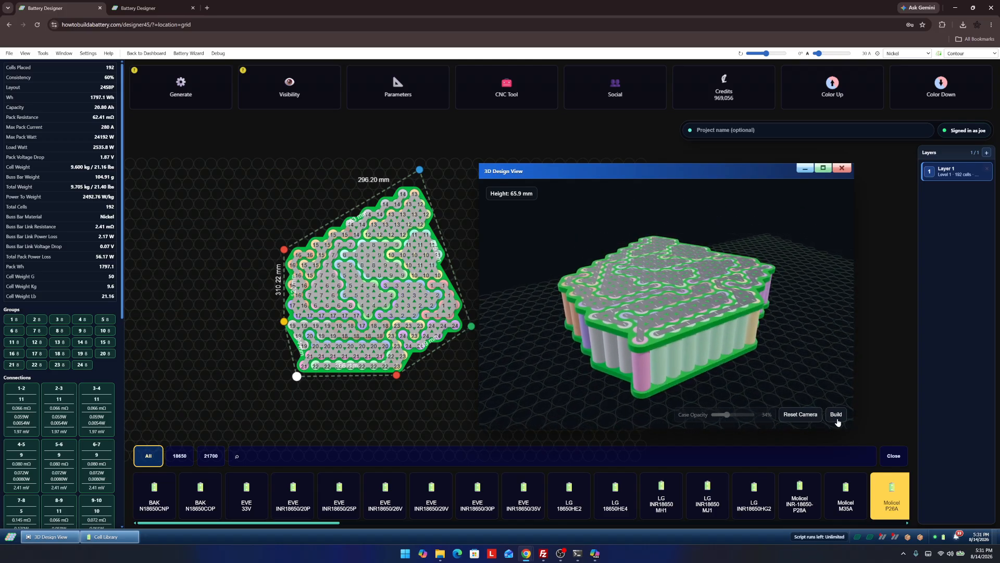
{"action": "left_click", "coordinate": [836, 415]}
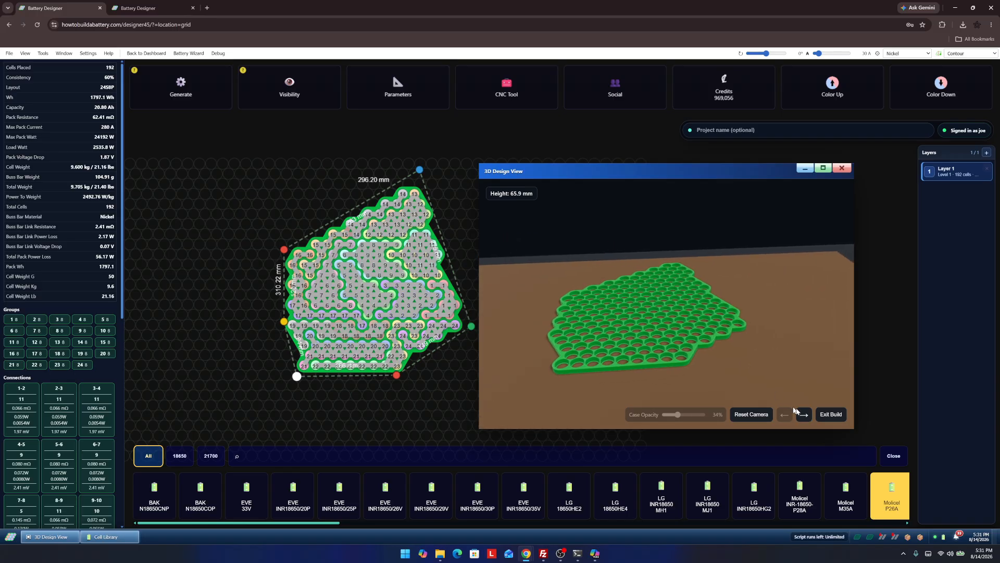
{"action": "left_click", "coordinate": [804, 414]}
{"action": "left_click", "coordinate": [804, 415]}
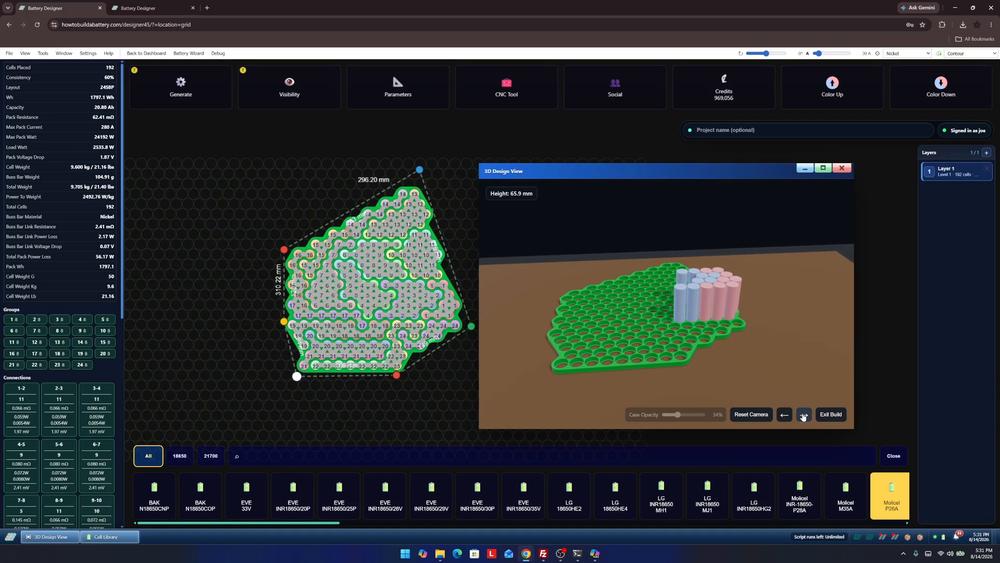
{"action": "left_click", "coordinate": [804, 415]}
{"action": "left_click", "coordinate": [804, 415]}
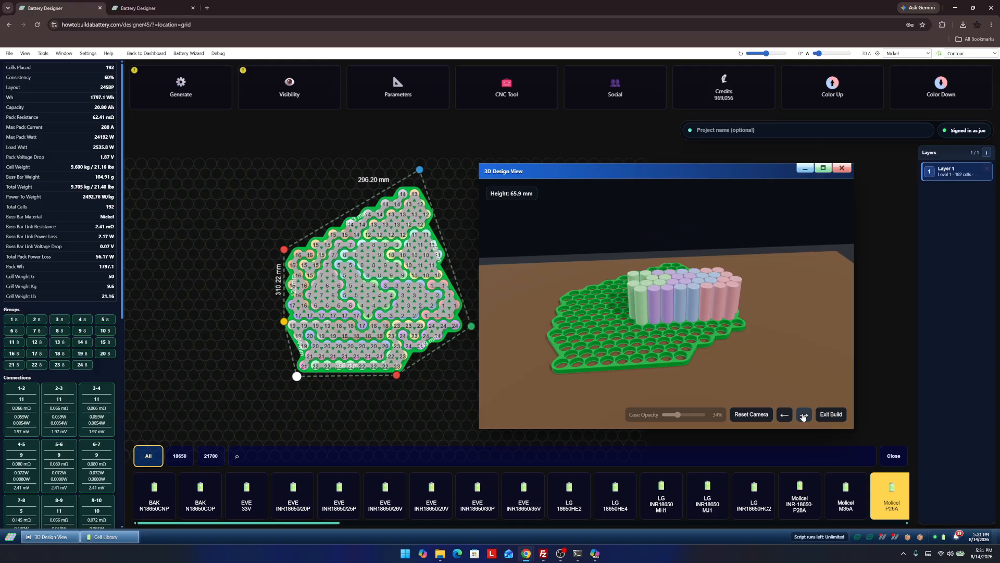
{"action": "left_click", "coordinate": [804, 415]}
{"action": "left_click", "coordinate": [804, 414]}
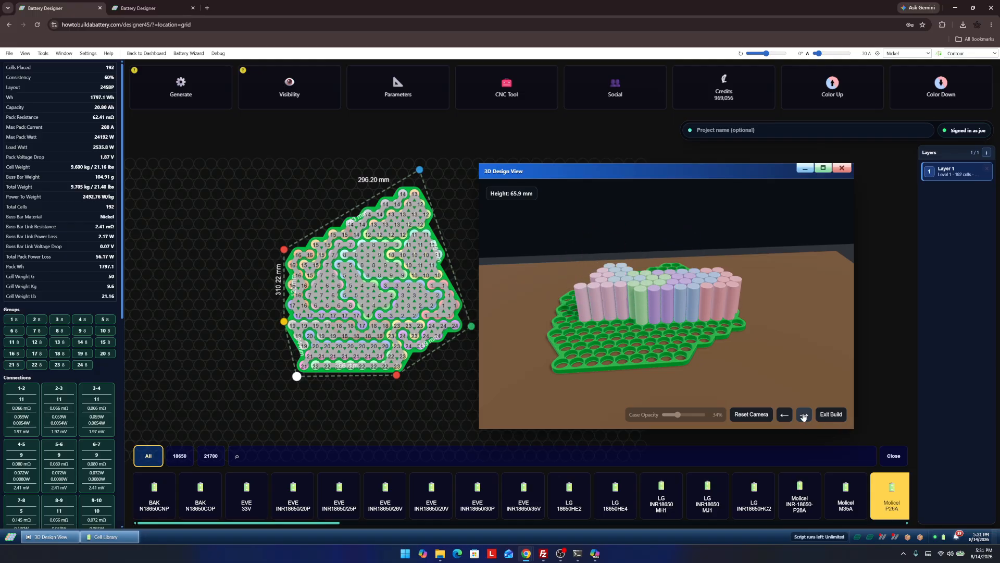
{"action": "left_click", "coordinate": [804, 414]}
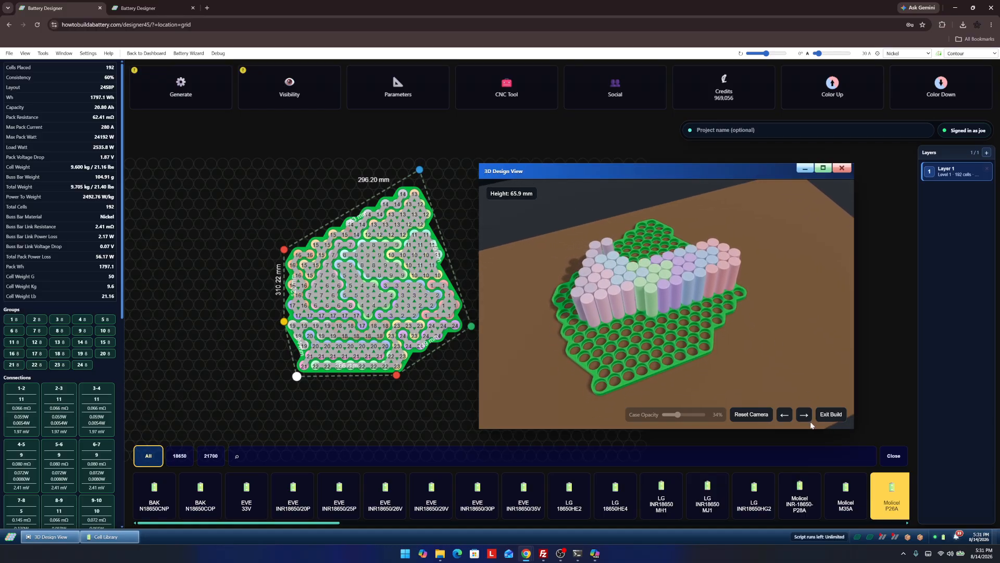
{"action": "left_click", "coordinate": [803, 415]}
{"action": "left_click", "coordinate": [805, 417]}
{"action": "left_click", "coordinate": [806, 418]}
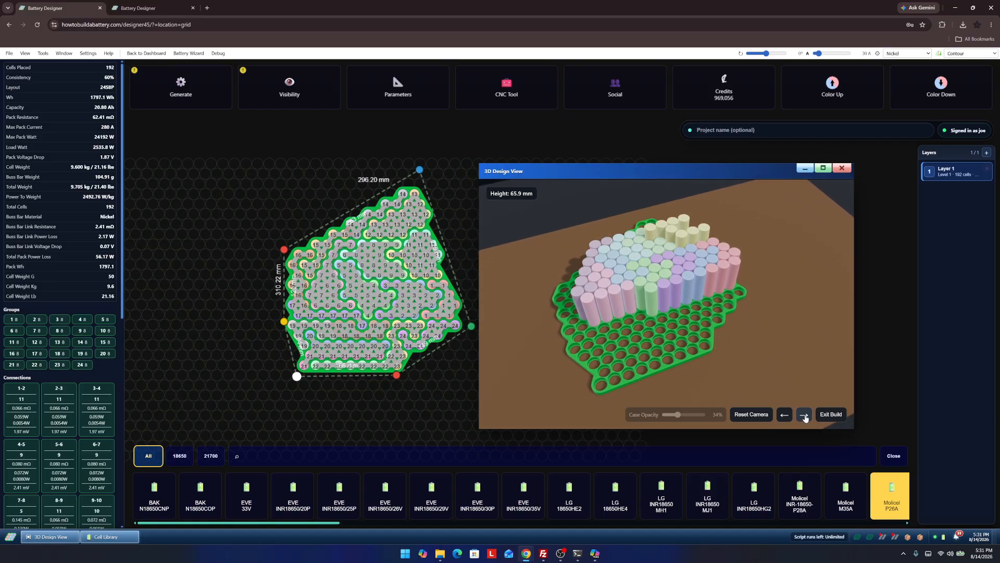
{"action": "left_click", "coordinate": [805, 418]}
{"action": "left_click", "coordinate": [805, 417]}
{"action": "left_click", "coordinate": [805, 418]}
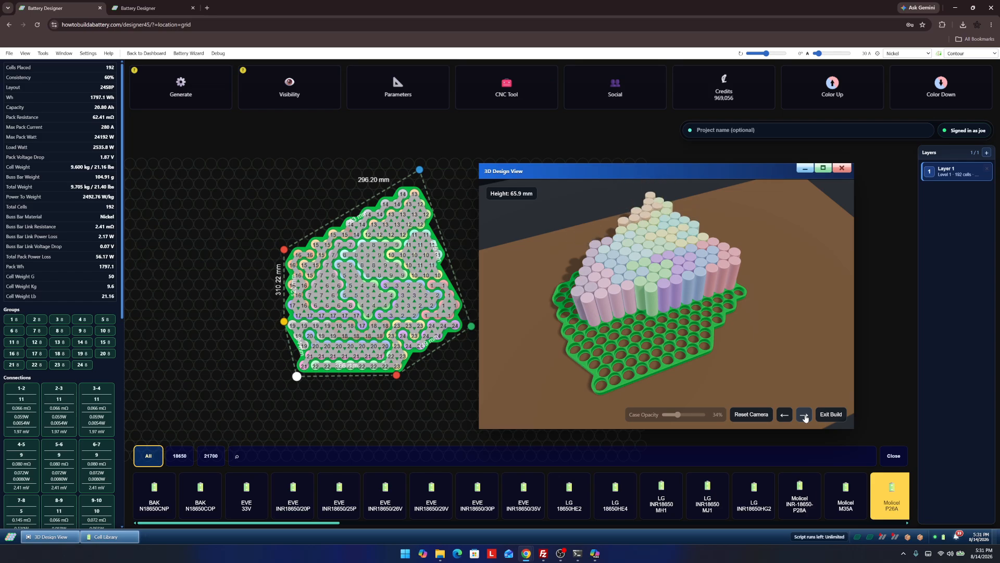
{"action": "left_click", "coordinate": [806, 418]}
{"action": "left_click", "coordinate": [805, 418]}
{"action": "left_click", "coordinate": [806, 417]}
{"action": "left_click", "coordinate": [806, 418]}
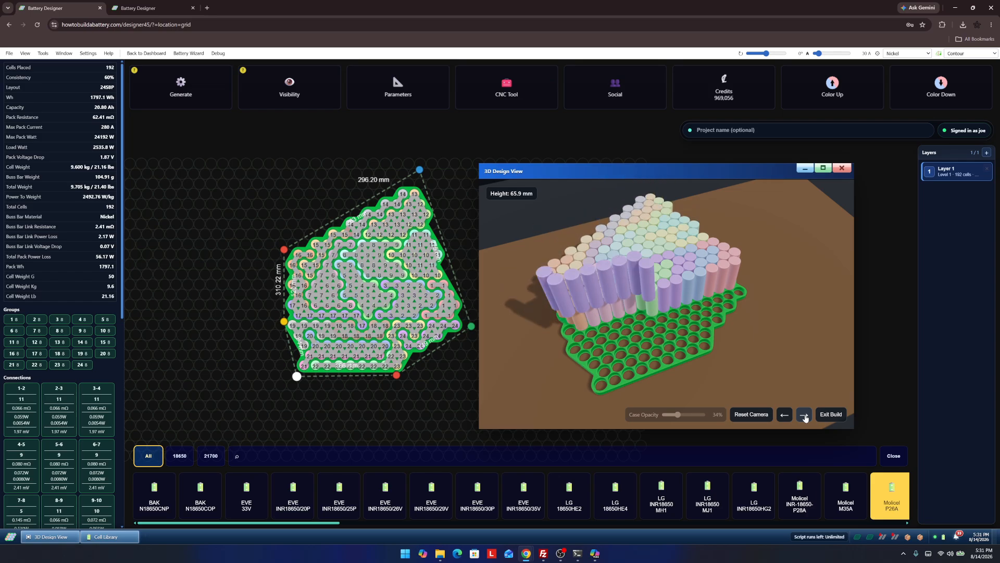
{"action": "left_click", "coordinate": [805, 417]}
{"action": "left_click", "coordinate": [805, 418]}
{"action": "left_click", "coordinate": [806, 418]}
{"action": "left_click", "coordinate": [806, 418]}
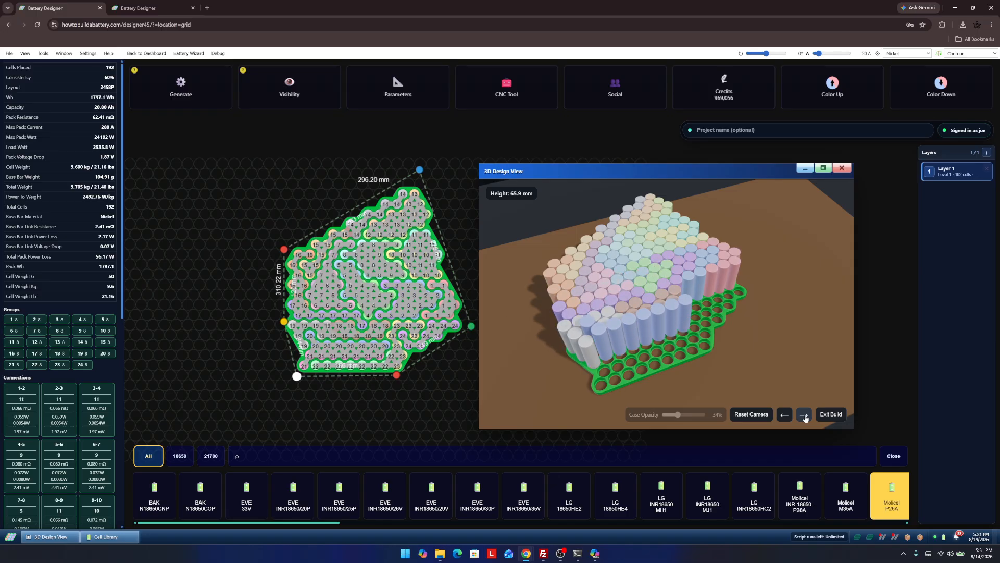
{"action": "left_click", "coordinate": [806, 418]}
{"action": "left_click", "coordinate": [805, 418]}
{"action": "left_click", "coordinate": [806, 418]}
{"action": "left_click", "coordinate": [805, 418]}
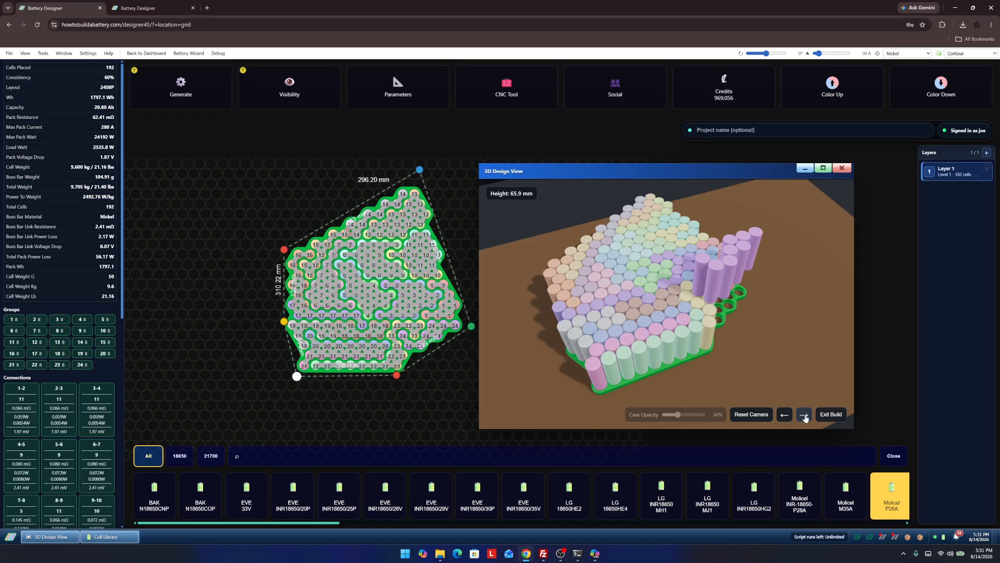
Advance the 3D build sequence through fitting the top frame and placing the first bus bar on it.
{"action": "left_click", "coordinate": [806, 418]}
{"action": "left_click", "coordinate": [805, 418]}
{"action": "left_click", "coordinate": [806, 418]}
{"action": "left_click", "coordinate": [806, 418]}
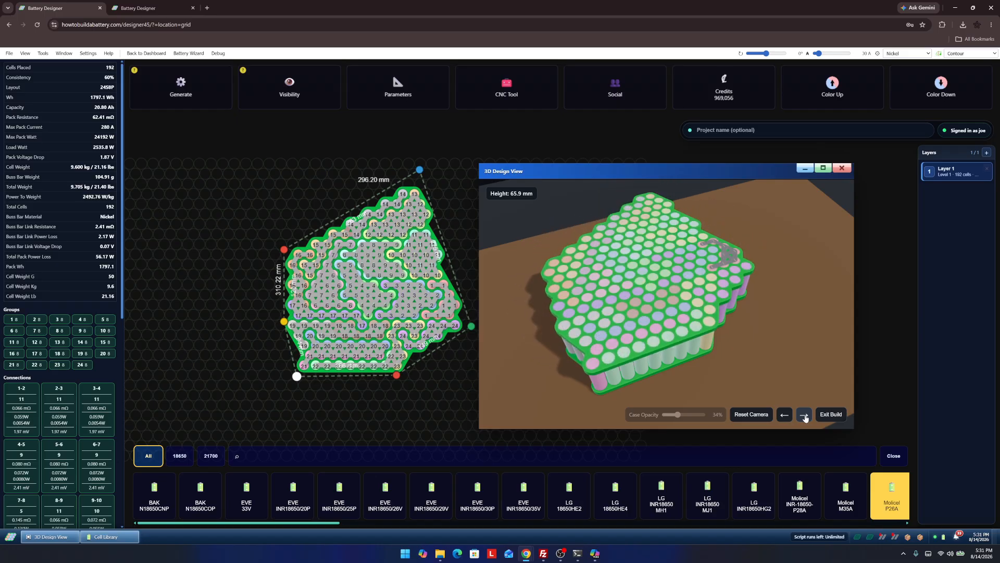
Step through the build until all remaining bus bars are placed across the pack's top side.
{"action": "left_click", "coordinate": [805, 418]}
{"action": "left_click", "coordinate": [805, 418]}
{"action": "left_click", "coordinate": [806, 418]}
{"action": "left_click", "coordinate": [806, 417]}
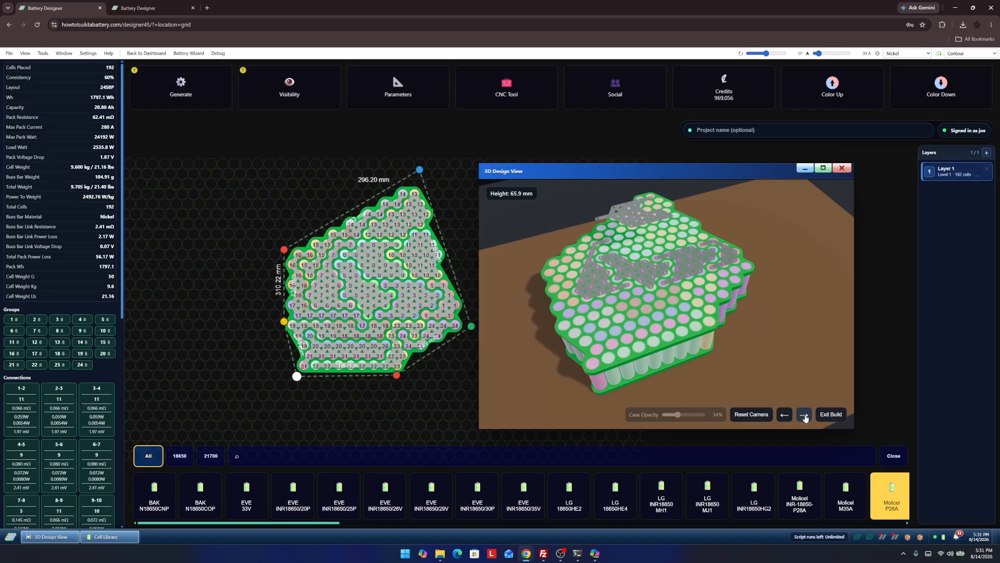
{"action": "left_click", "coordinate": [806, 417]}
{"action": "left_click", "coordinate": [805, 418]}
{"action": "left_click", "coordinate": [805, 418]}
{"action": "left_click", "coordinate": [805, 418]}
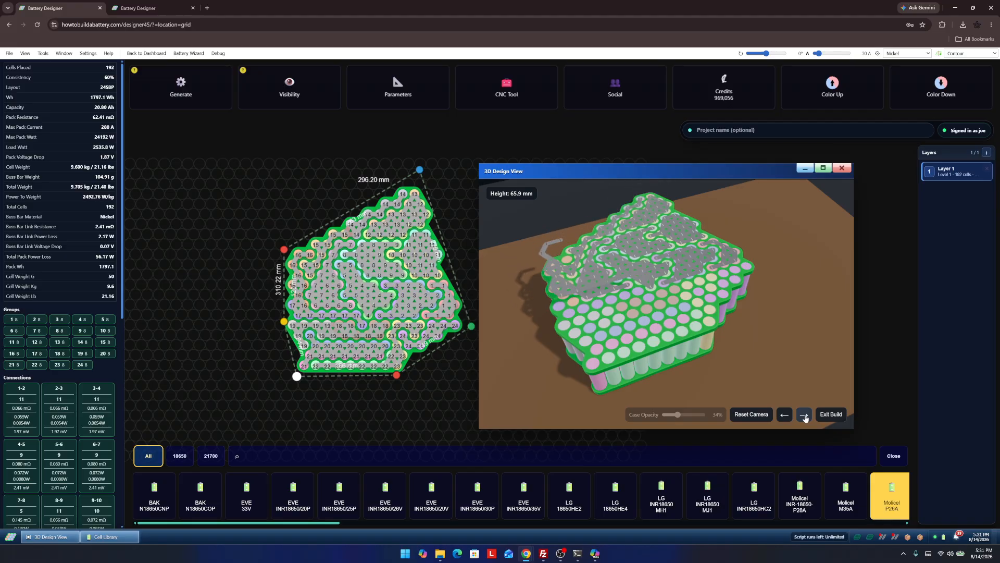
{"action": "left_click", "coordinate": [805, 418]}
{"action": "left_click", "coordinate": [805, 418]}
{"action": "left_click", "coordinate": [806, 418]}
{"action": "left_click", "coordinate": [805, 418]}
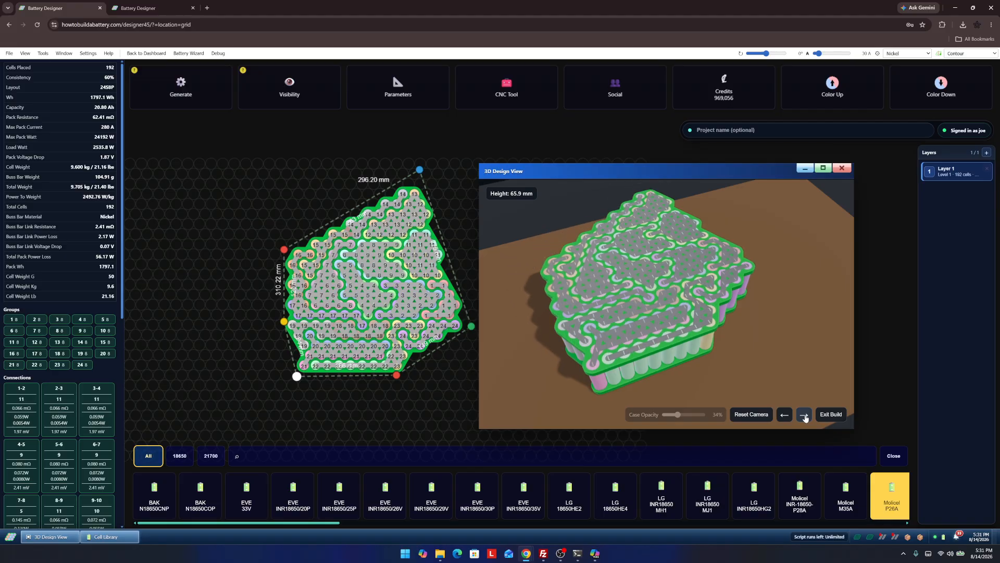
Advance the build to flip the pack over, replay the flip back and forth, and place the bus bars on its underside.
{"action": "left_click", "coordinate": [805, 417]}
{"action": "left_click", "coordinate": [805, 417]}
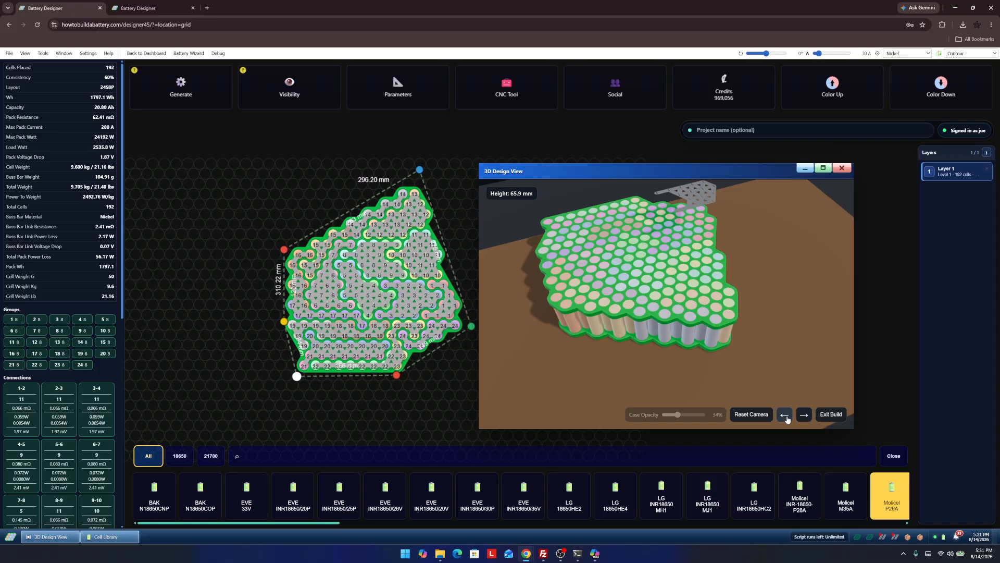
{"action": "left_click", "coordinate": [803, 417]}
{"action": "left_click", "coordinate": [804, 417]}
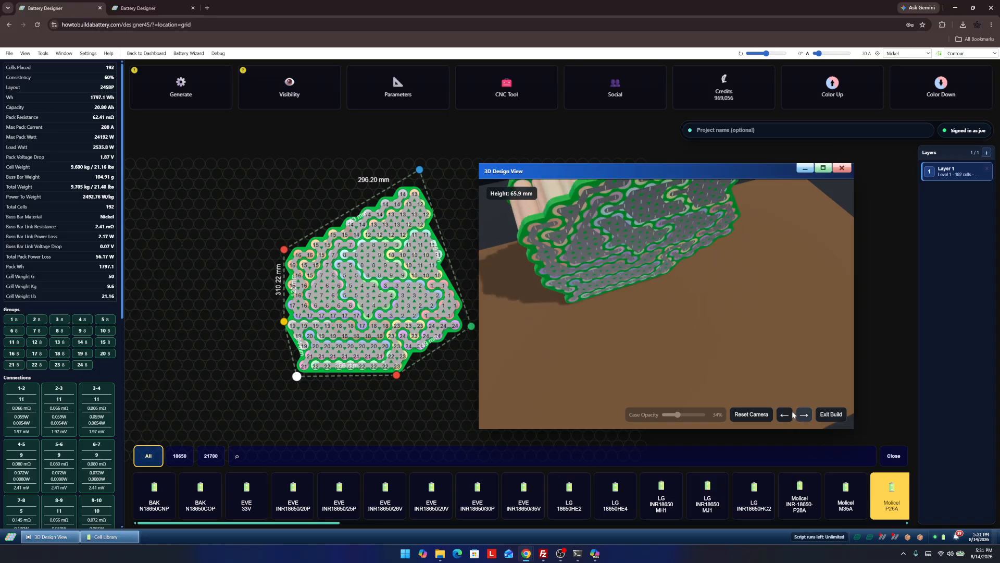
{"action": "left_click", "coordinate": [786, 416]}
{"action": "left_click", "coordinate": [805, 415]}
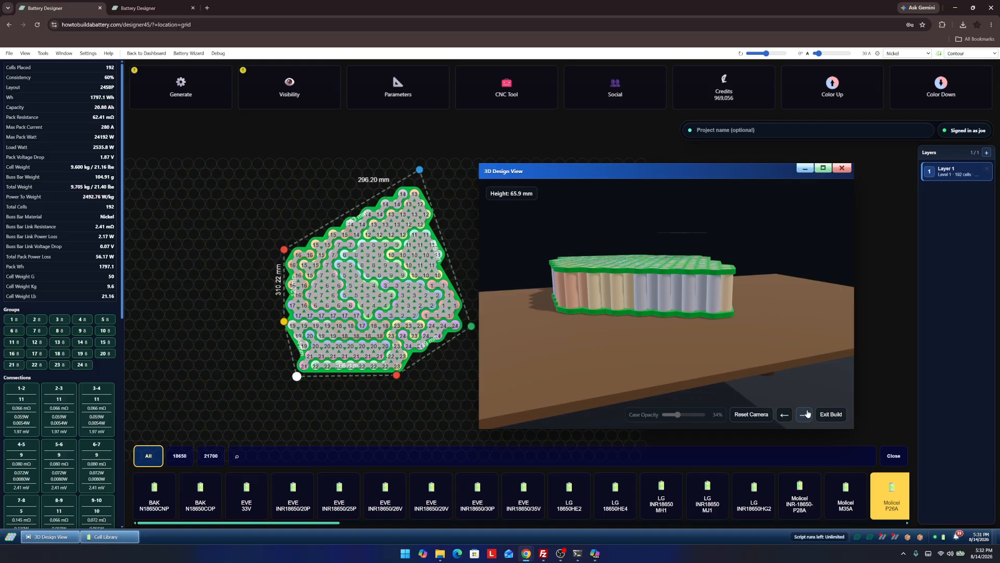
{"action": "left_click", "coordinate": [786, 415]}
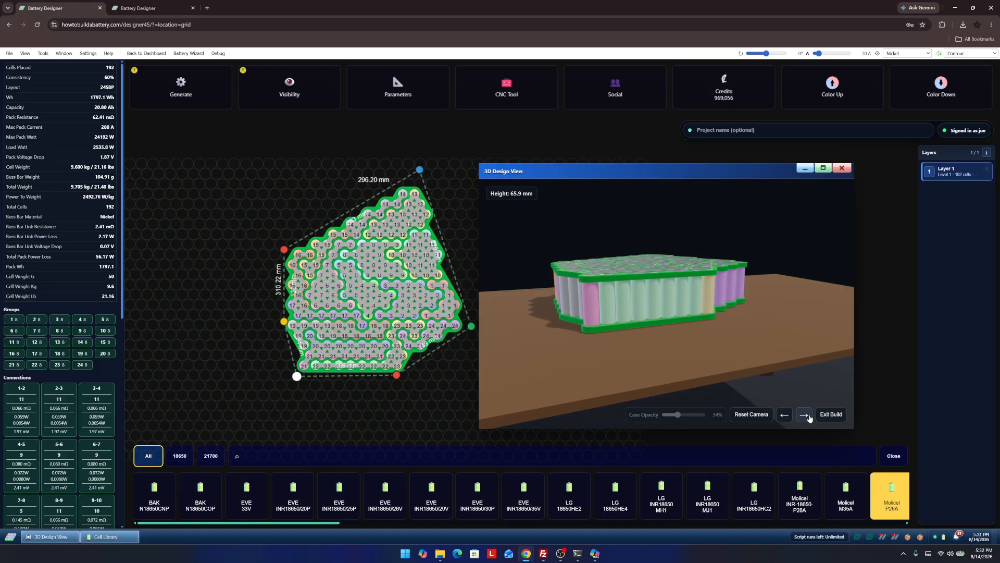
{"action": "left_click", "coordinate": [805, 415]}
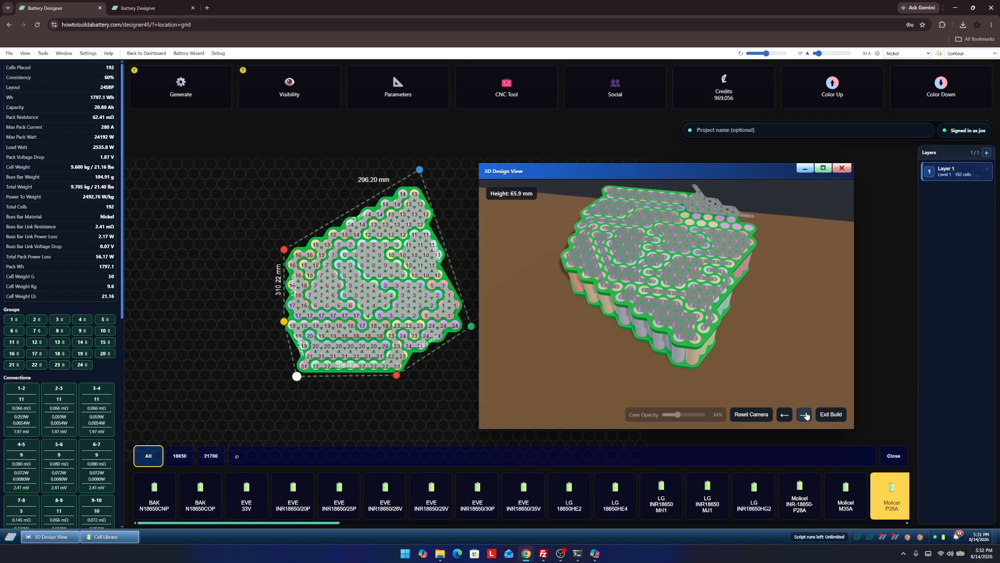
{"action": "left_click_drag", "start_coordinate": [763, 350], "coordinate": [646, 293]}
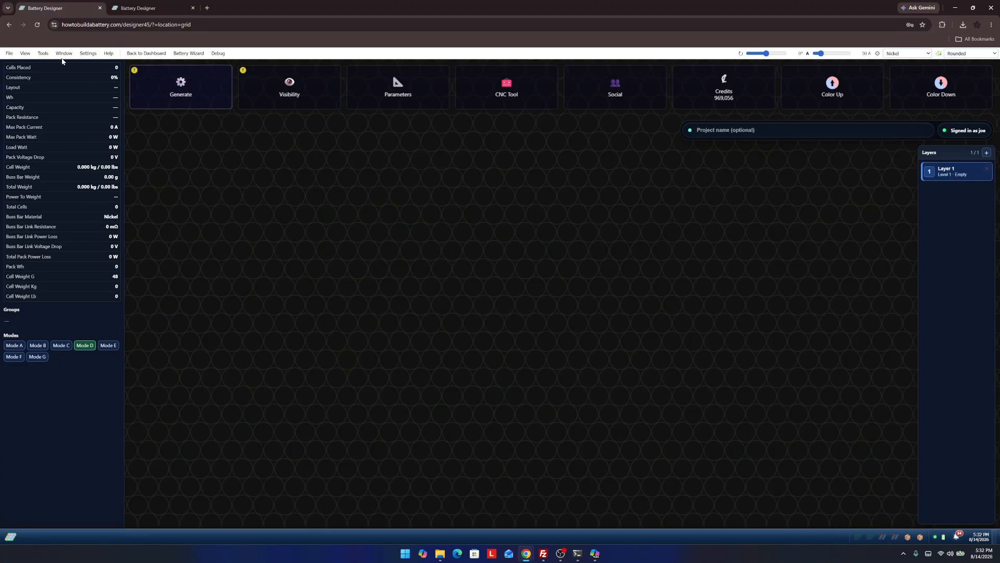
Draw a four-cornered custom case on the empty grid with the Custom Case tool, giving it a slanted lower-left edge.
{"action": "left_click", "coordinate": [42, 53]}
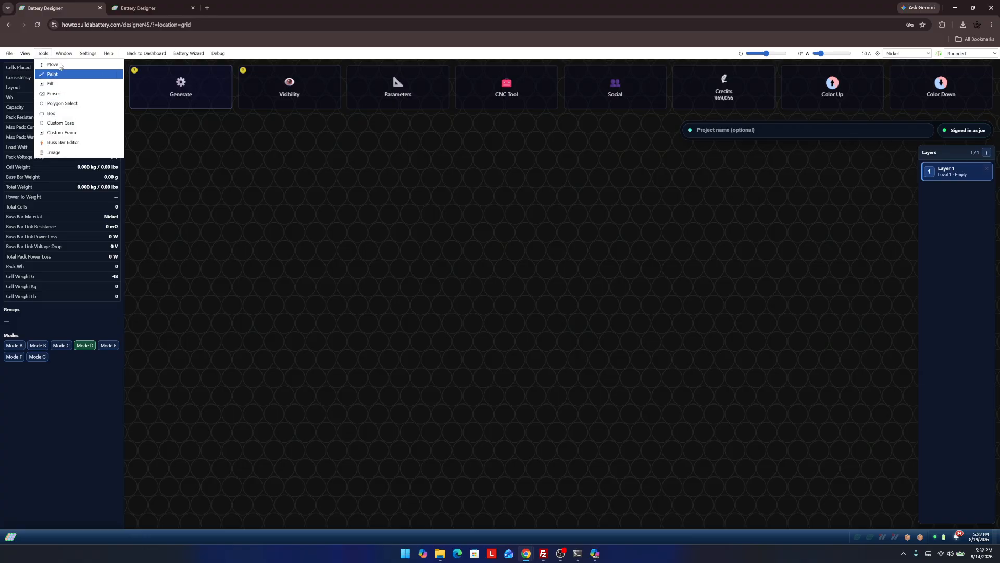
{"action": "left_click", "coordinate": [61, 55]}
{"action": "left_click", "coordinate": [43, 52]}
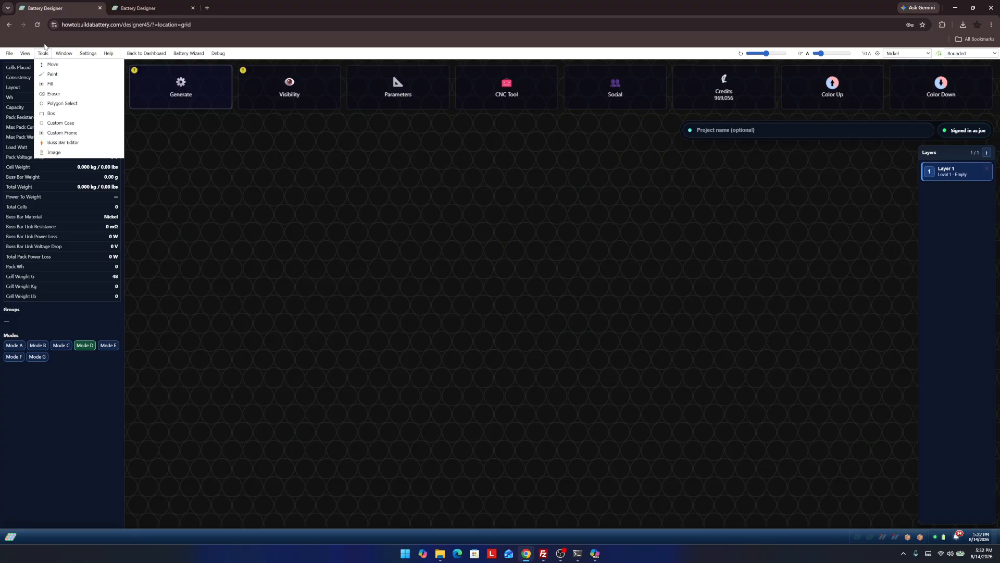
{"action": "left_click", "coordinate": [59, 123]}
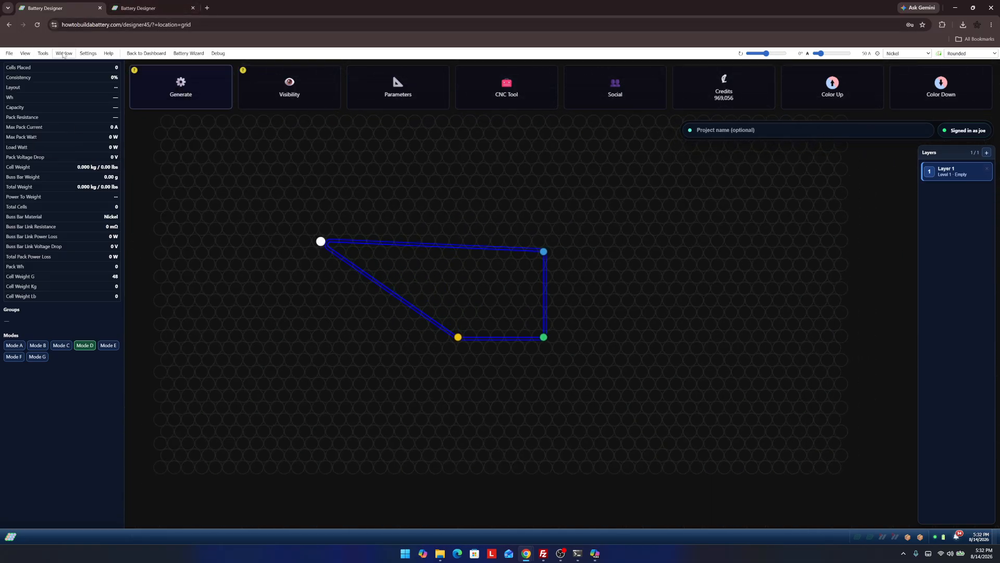
Open the 3D Design View beside the case outline, set Case Opacity to 100%, and view the case from above.
{"action": "left_click", "coordinate": [64, 53]}
{"action": "left_click", "coordinate": [70, 84]}
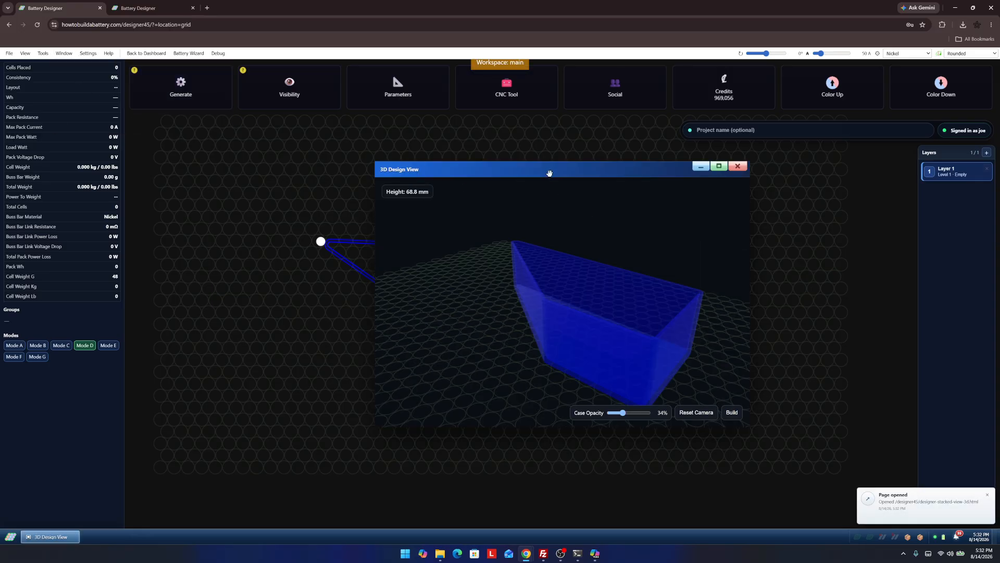
{"action": "left_click_drag", "start_coordinate": [547, 170], "coordinate": [667, 181]}
{"action": "left_click_drag", "start_coordinate": [749, 425], "coordinate": [788, 422]}
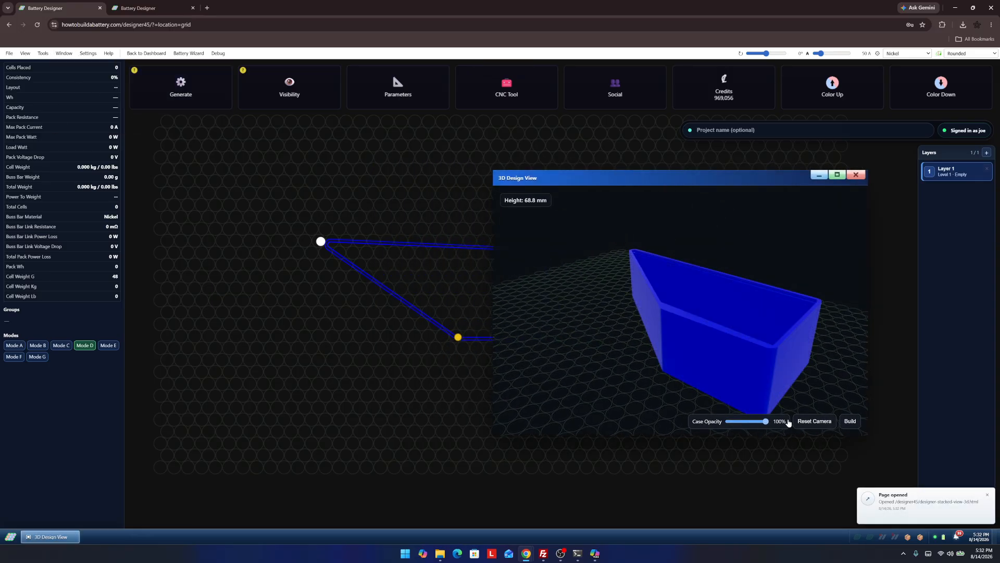
{"action": "mouse_move", "coordinate": [786, 350]}
{"action": "left_mouse_down"}
{"action": "mouse_move", "coordinate": [799, 367]}
{"action": "mouse_move", "coordinate": [768, 343]}
{"action": "left_mouse_up"}
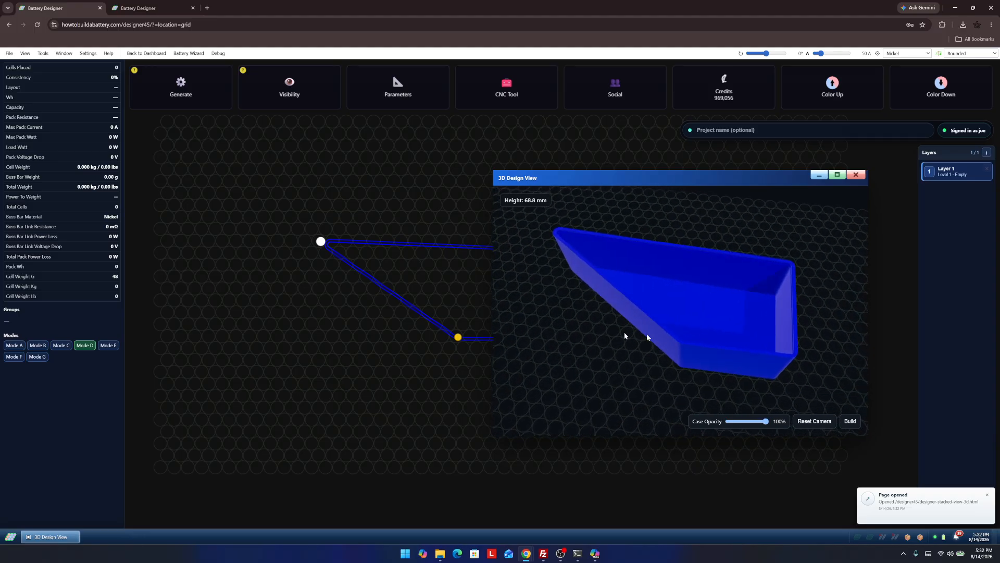
Pull a fifth corner out of the case's slanted lower-left edge, making it about 311 by 134 mm, and round that corner.
{"action": "left_click_drag", "start_coordinate": [437, 306], "coordinate": [264, 314]}
{"action": "scroll", "coordinate": [263, 314], "scroll_direction": "up", "scroll_amount": 5}
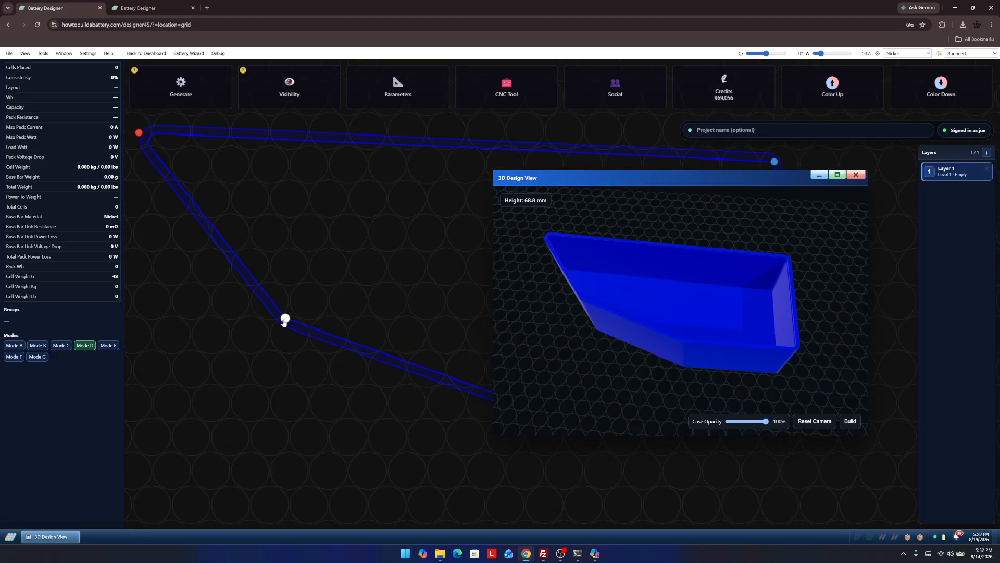
{"action": "left_click_drag", "start_coordinate": [235, 368], "coordinate": [229, 370]}
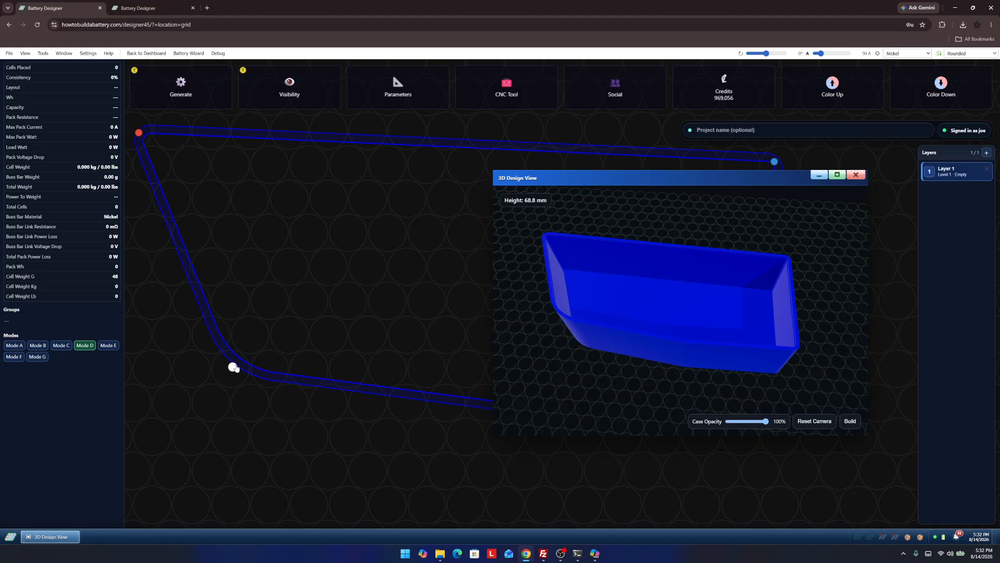
{"action": "scroll", "coordinate": [238, 362], "scroll_direction": "down", "scroll_amount": 3}
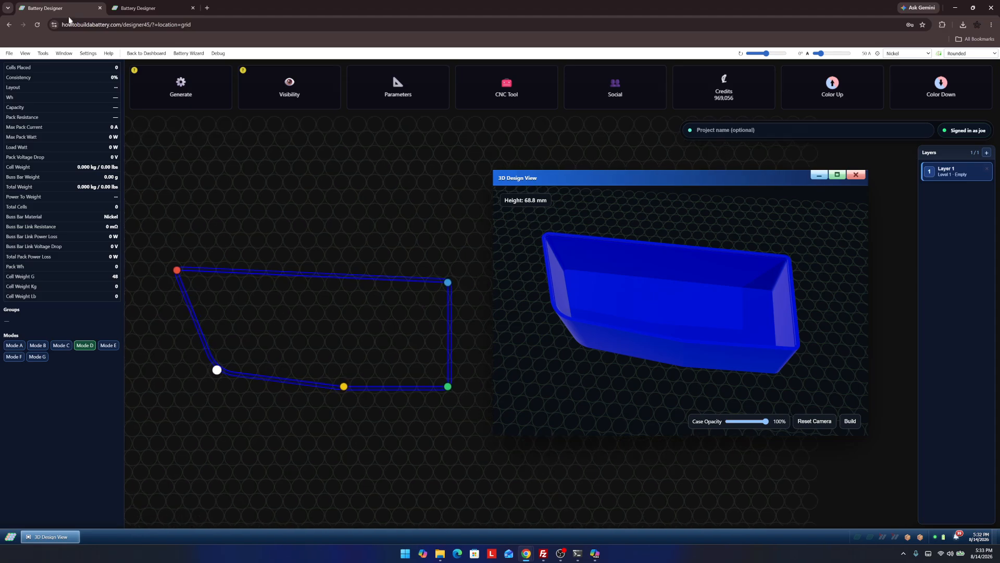
Add a custom frame that fills the five-cornered case outline.
{"action": "left_click", "coordinate": [70, 53]}
{"action": "mouse_move", "coordinate": [44, 53]}
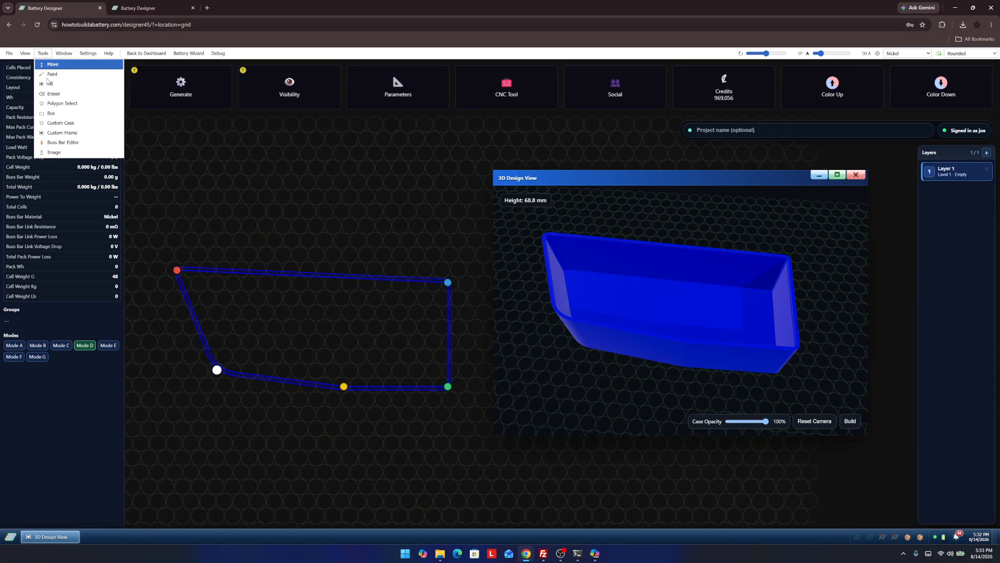
{"action": "left_click", "coordinate": [67, 133]}
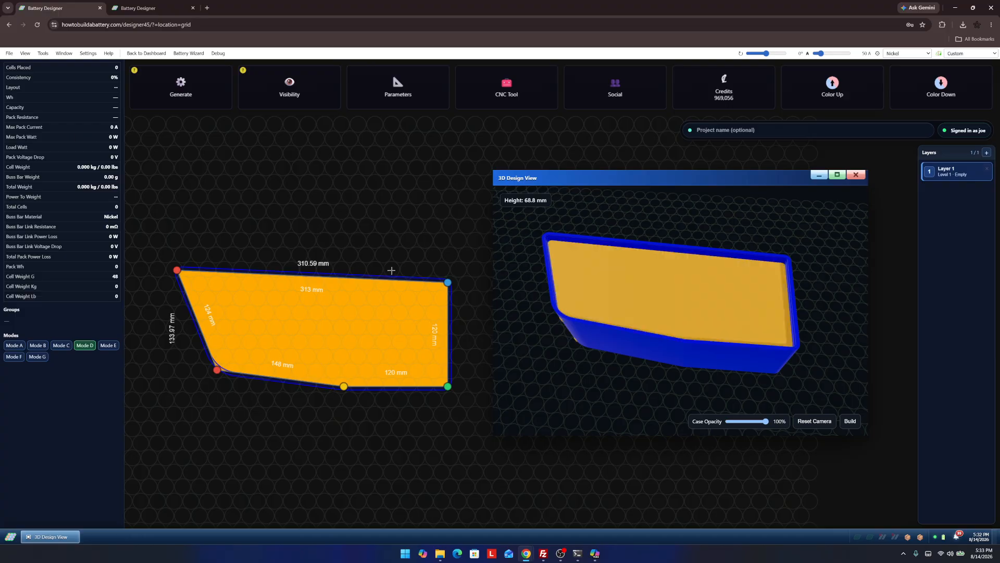
{"action": "scroll", "coordinate": [319, 342], "scroll_direction": "up", "scroll_amount": 3}
{"action": "scroll", "coordinate": [364, 335], "scroll_direction": "down", "scroll_amount": 3}
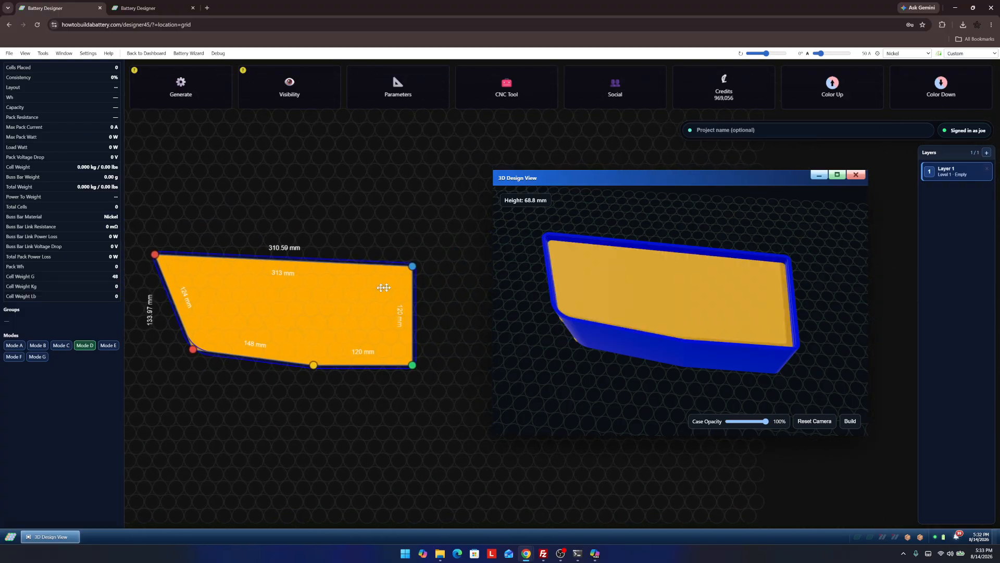
{"action": "scroll", "coordinate": [336, 308], "scroll_direction": "up", "scroll_amount": 5}
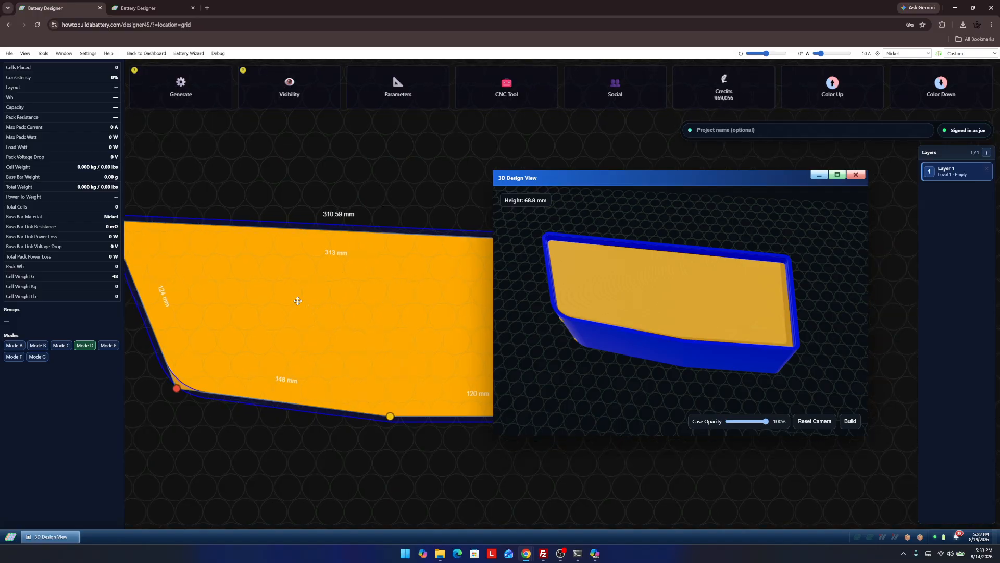
Paint 16 cells onto the frame as four diagonal groups of three, four, five and four cells.
{"action": "scroll", "coordinate": [312, 297], "scroll_direction": "down", "scroll_amount": 4}
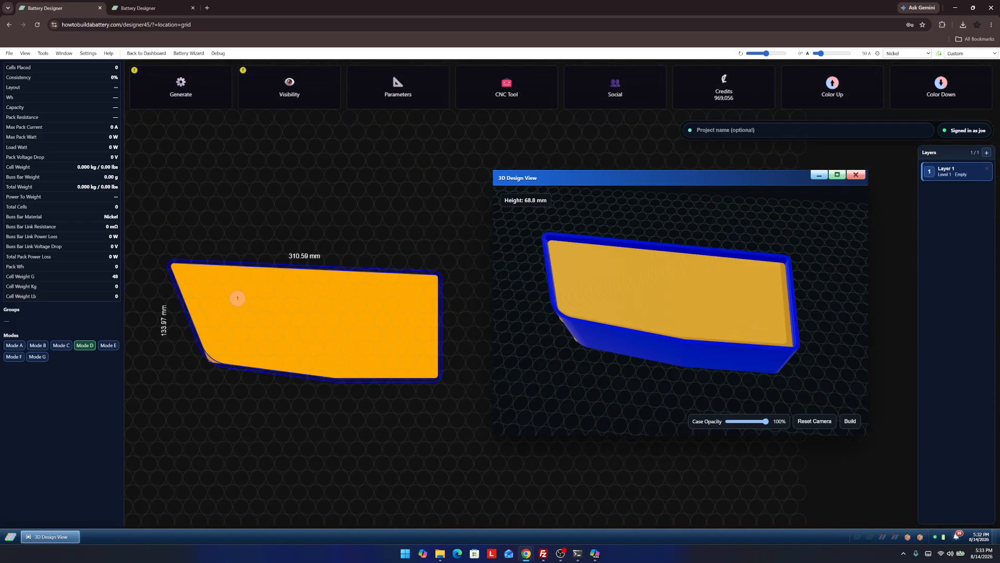
{"action": "mouse_move", "coordinate": [216, 291]}
{"action": "left_mouse_down"}
{"action": "mouse_move", "coordinate": [233, 321]}
{"action": "mouse_move", "coordinate": [258, 335]}
{"action": "left_mouse_up"}
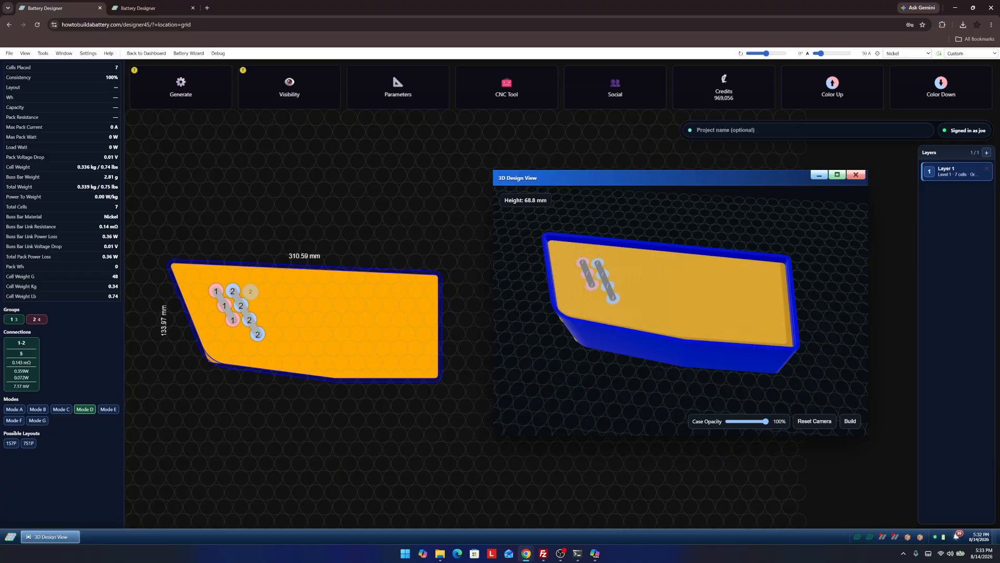
{"action": "mouse_move", "coordinate": [257, 276]}
{"action": "left_mouse_down"}
{"action": "mouse_move", "coordinate": [265, 313]}
{"action": "mouse_move", "coordinate": [307, 334]}
{"action": "left_mouse_up"}
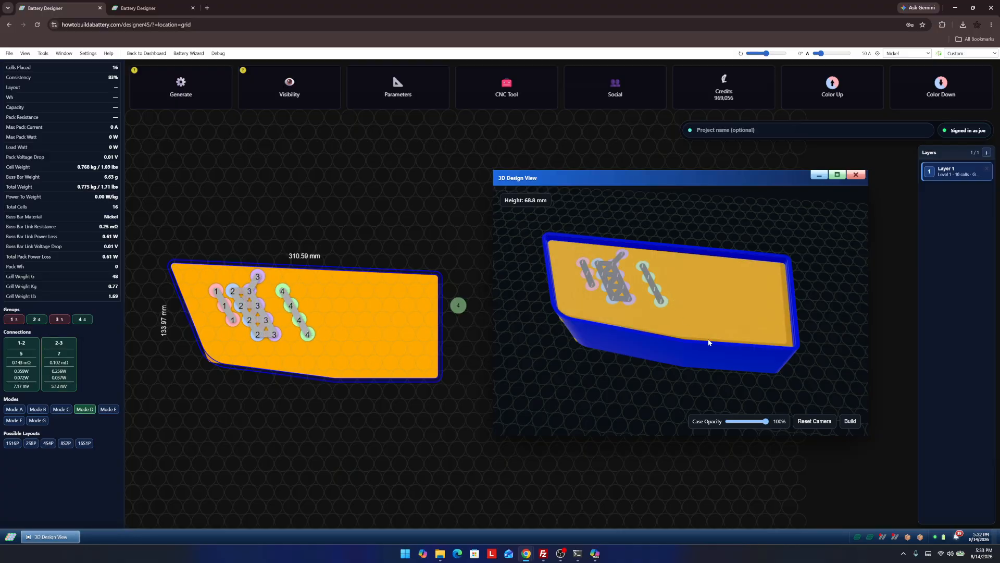
Examine how the frame's lower-left corner fits the case's rounded corner in the 3D view and the grid.
{"action": "left_click_drag", "start_coordinate": [708, 343], "coordinate": [671, 335]}
{"action": "left_click_drag", "start_coordinate": [645, 340], "coordinate": [664, 336]}
{"action": "scroll", "coordinate": [619, 347], "scroll_direction": "up", "scroll_amount": 3}
{"action": "left_click_drag", "start_coordinate": [608, 356], "coordinate": [626, 308]}
{"action": "scroll", "coordinate": [219, 365], "scroll_direction": "up", "scroll_amount": 3}
{"action": "scroll", "coordinate": [189, 366], "scroll_direction": "up", "scroll_amount": 3}
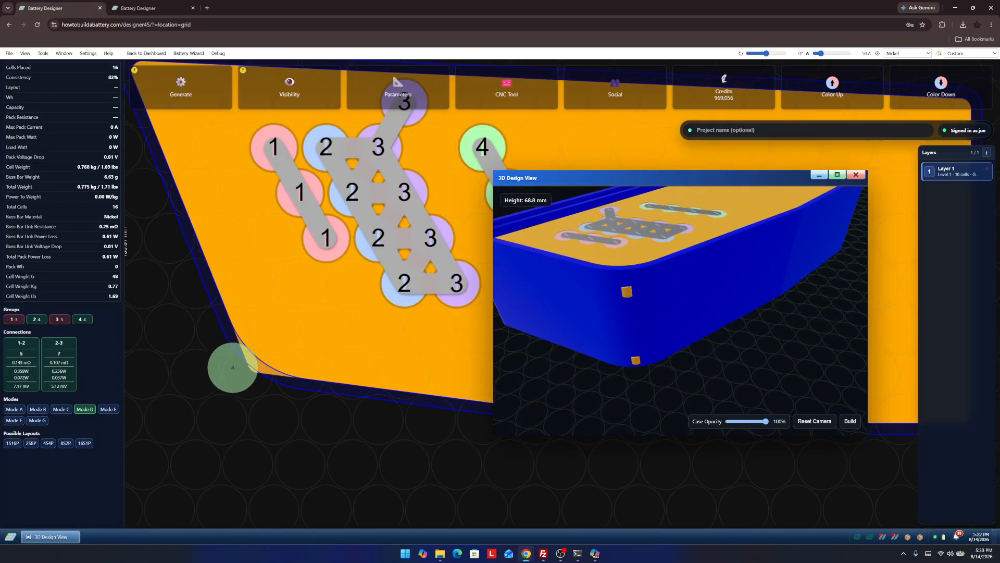
{"action": "scroll", "coordinate": [289, 347], "scroll_direction": "down", "scroll_amount": 5}
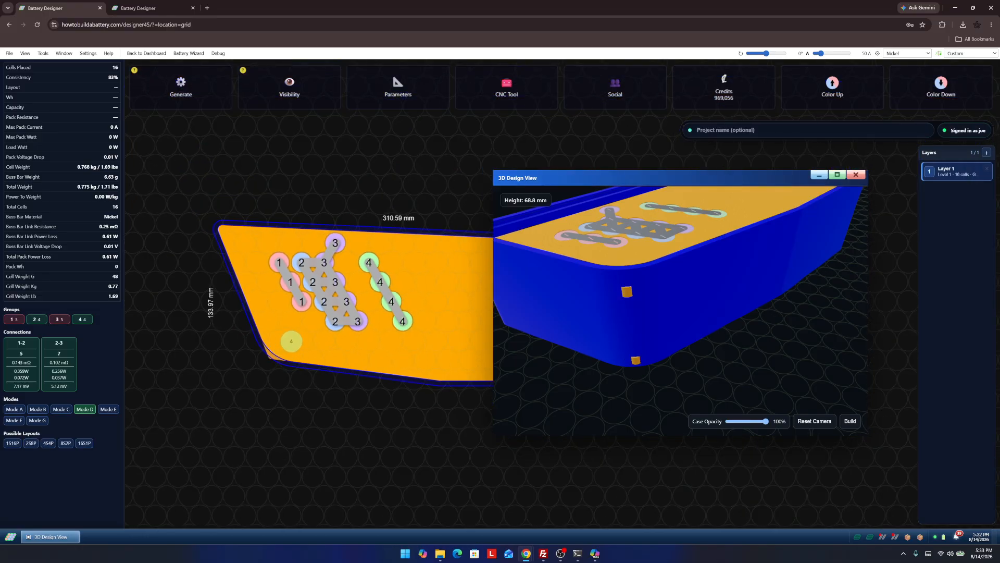
Round the custom frame's lower-left corner to match the case's curve, and check the fit in 3D.
{"action": "left_click", "coordinate": [49, 55]}
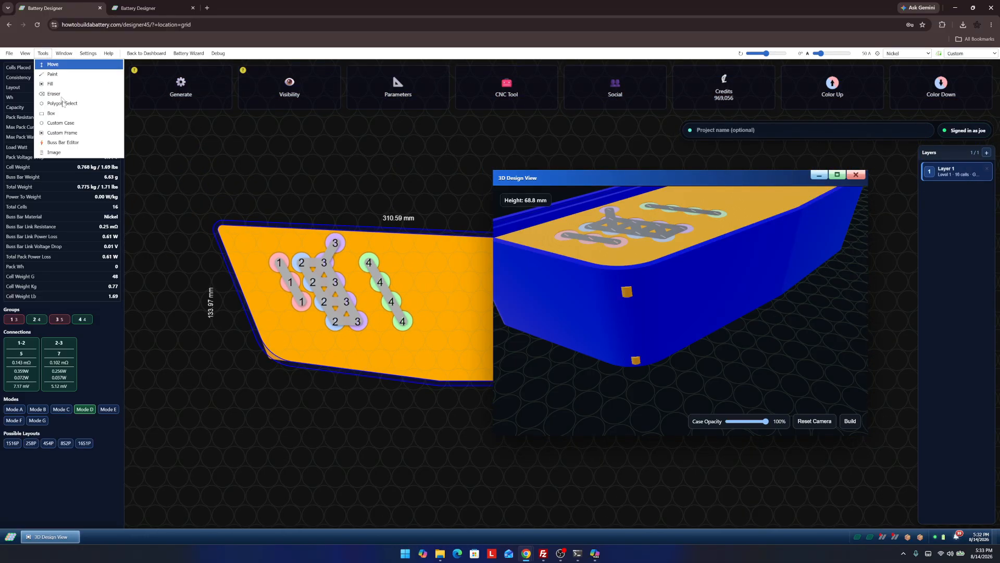
{"action": "left_click", "coordinate": [72, 133]}
{"action": "scroll", "coordinate": [258, 350], "scroll_direction": "up", "scroll_amount": 2}
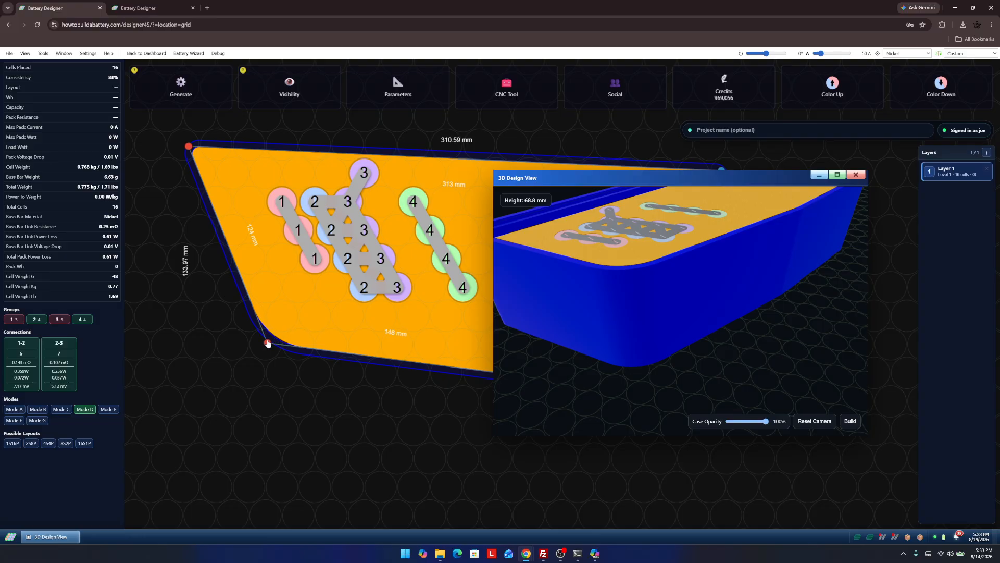
{"action": "left_click_drag", "start_coordinate": [717, 335], "coordinate": [653, 297]}
{"action": "scroll", "coordinate": [677, 349], "scroll_direction": "down", "scroll_amount": 5}
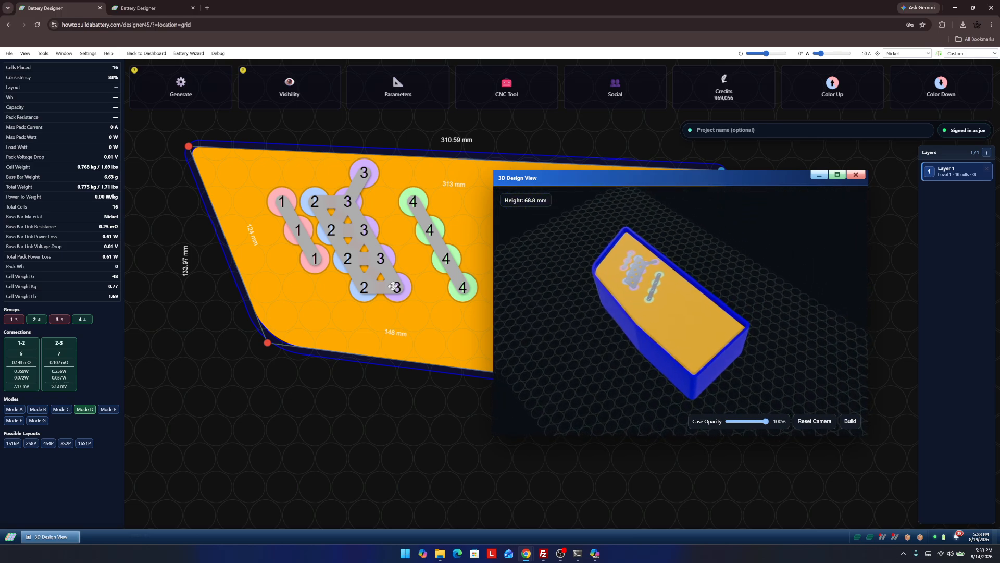
Reload the designer page to clear the custom case design and start with an empty grid.
{"action": "scroll", "coordinate": [378, 266], "scroll_direction": "down", "scroll_amount": 4}
{"action": "mouse_move", "coordinate": [377, 266]}
{"action": "left_mouse_down"}
{"action": "mouse_move", "coordinate": [269, 263]}
{"action": "mouse_move", "coordinate": [237, 248]}
{"action": "mouse_move", "coordinate": [284, 242]}
{"action": "left_mouse_up"}
{"action": "scroll", "coordinate": [268, 262], "scroll_direction": "down", "scroll_amount": 3}
{"action": "key", "text": "Escape"}
{"action": "left_click_drag", "start_coordinate": [276, 285], "coordinate": [301, 237]}
{"action": "left_click", "coordinate": [37, 25]}
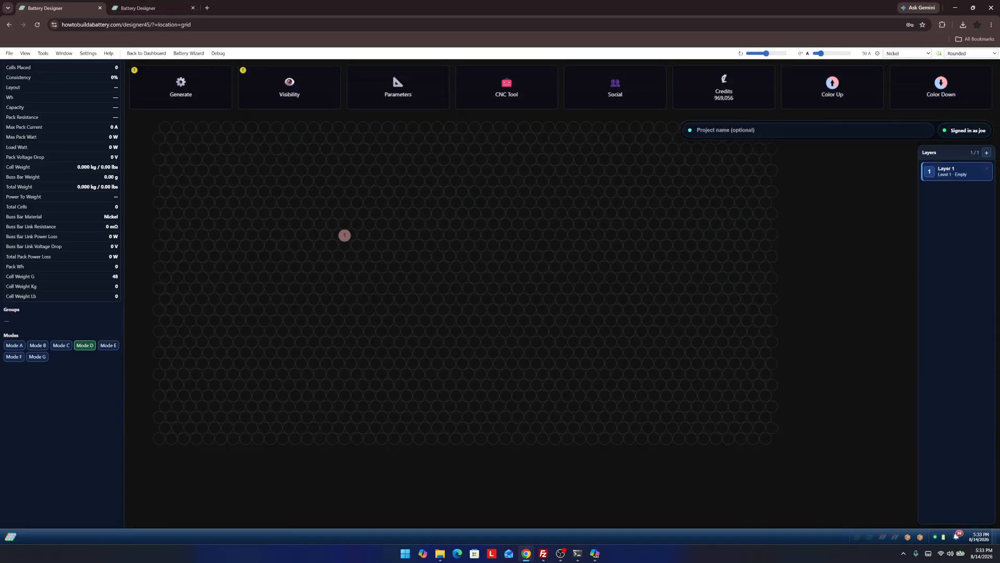
Paint a 25-cell 5S5P pack as five groups of five cells across four rows, about 150 by 75 mm.
{"action": "left_click_drag", "start_coordinate": [344, 235], "coordinate": [357, 269]}
{"action": "mouse_move", "coordinate": [363, 233]}
{"action": "left_mouse_down"}
{"action": "mouse_move", "coordinate": [374, 267]}
{"action": "mouse_move", "coordinate": [376, 235]}
{"action": "mouse_move", "coordinate": [410, 239]}
{"action": "mouse_move", "coordinate": [407, 267]}
{"action": "mouse_move", "coordinate": [413, 237]}
{"action": "left_mouse_up"}
{"action": "left_click", "coordinate": [376, 255]}
{"action": "left_click", "coordinate": [388, 257]}
{"action": "scroll", "coordinate": [413, 237], "scroll_direction": "up", "scroll_amount": 3}
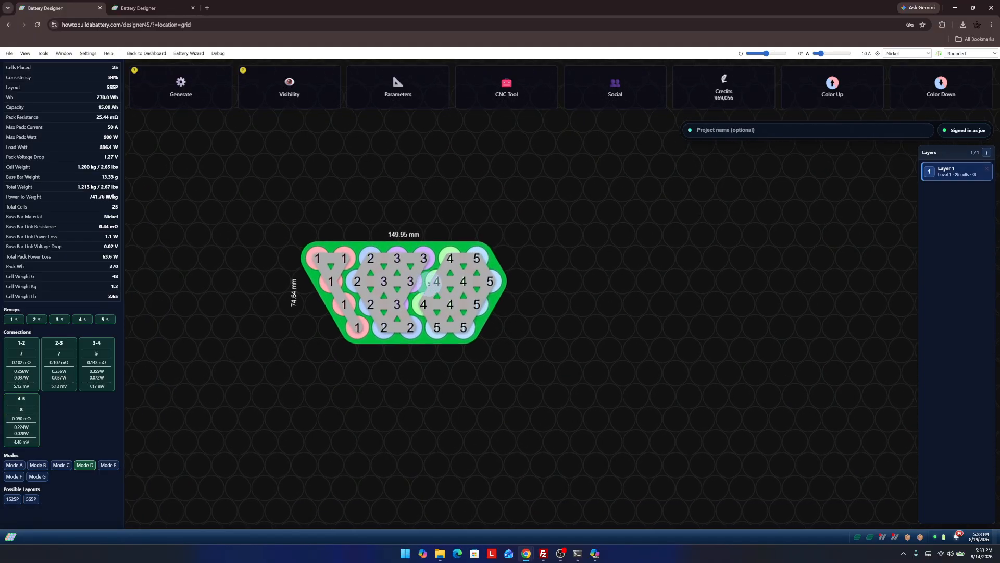
Open the 3D Design View for the painted 5S5P pack.
{"action": "scroll", "coordinate": [452, 260], "scroll_direction": "down", "scroll_amount": 1}
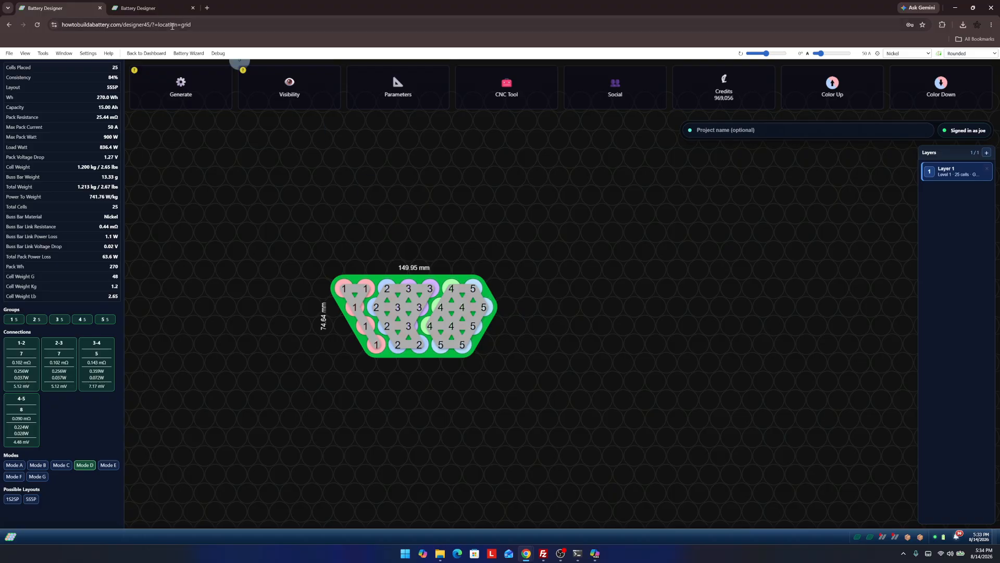
{"action": "left_click", "coordinate": [63, 54]}
{"action": "left_click", "coordinate": [78, 84]}
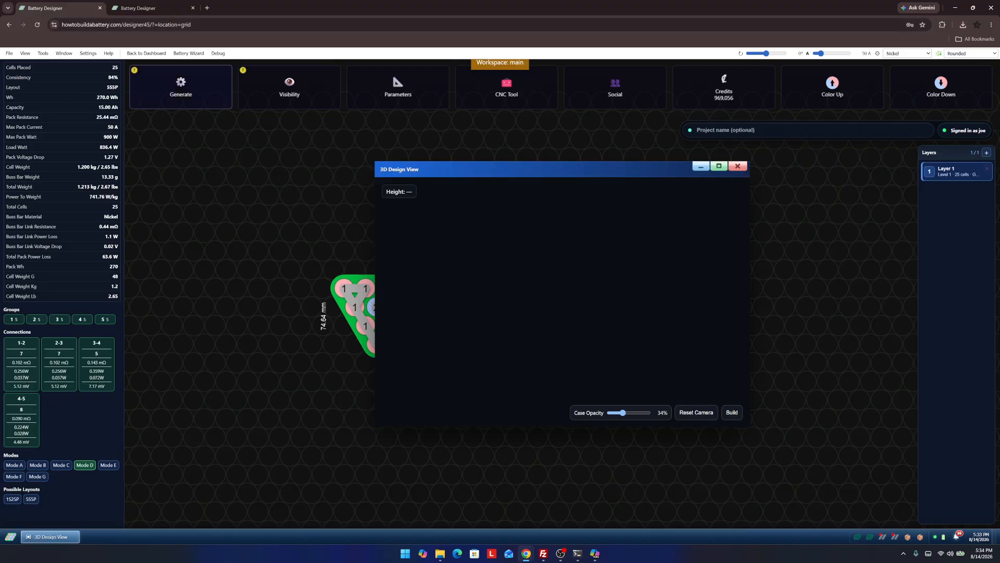
Move the 3D Design View clear of the pack, add a custom frame, and shorten it to about 188 mm wide.
{"action": "left_click_drag", "start_coordinate": [501, 172], "coordinate": [646, 173]}
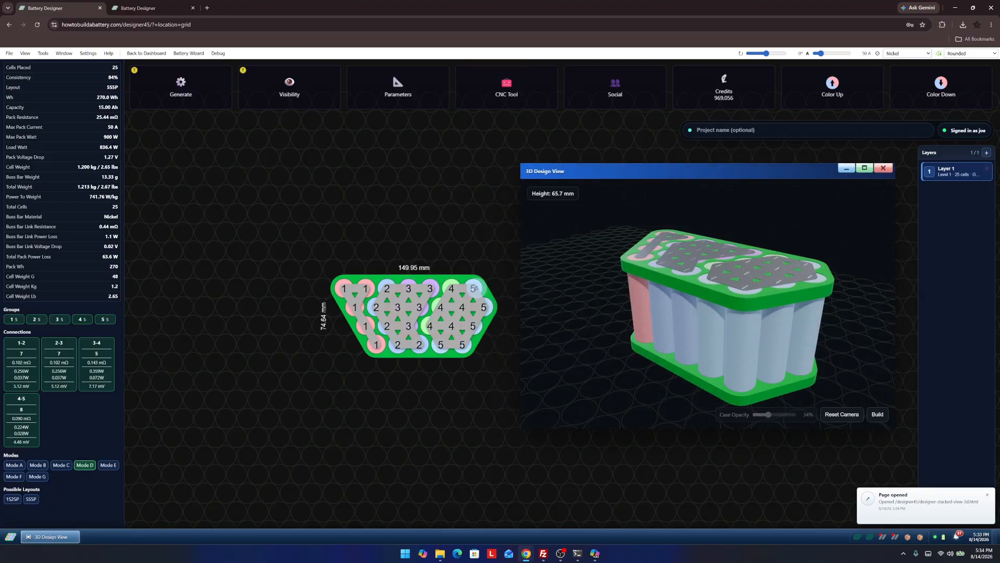
{"action": "left_click", "coordinate": [47, 53]}
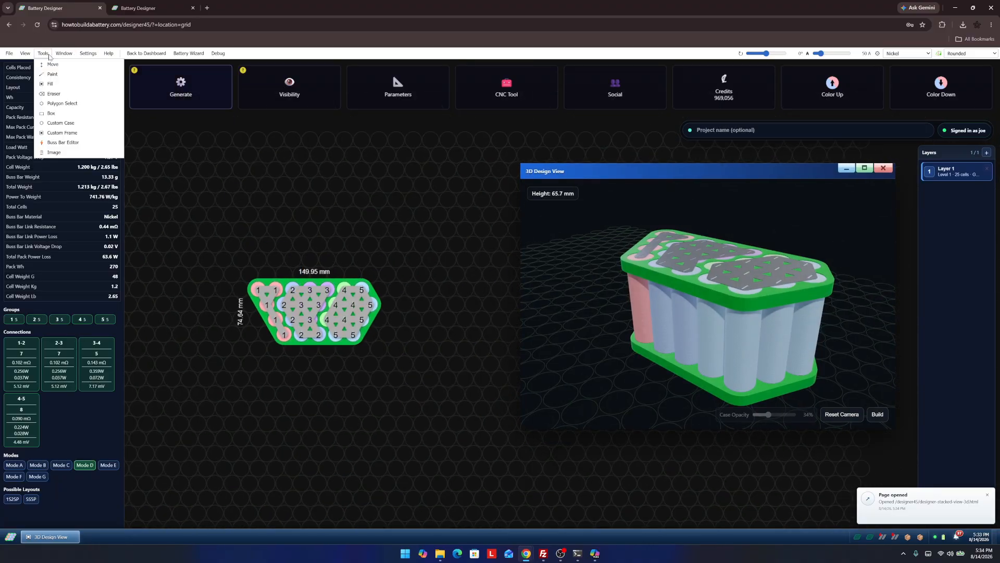
{"action": "left_click", "coordinate": [62, 133]}
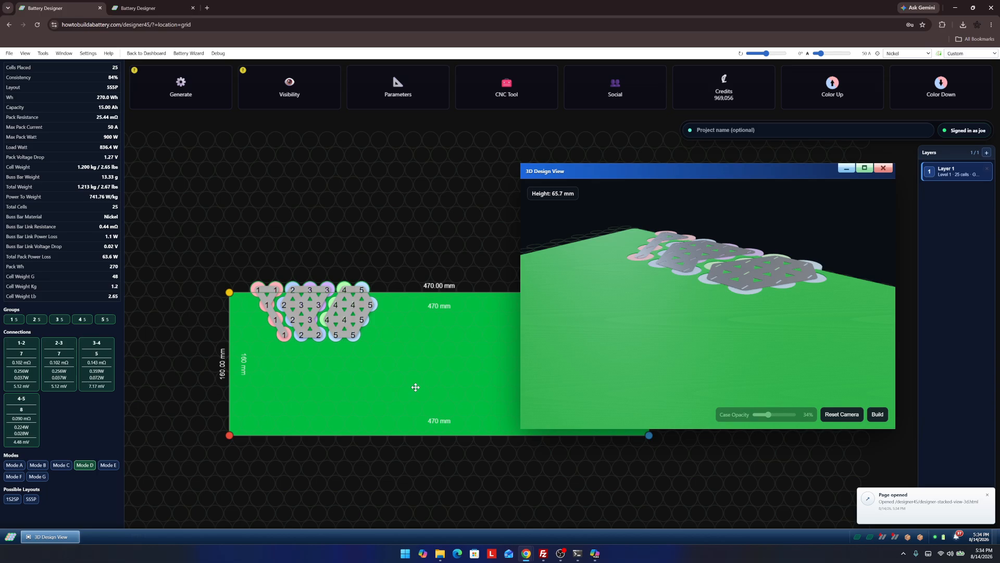
{"action": "left_click_drag", "start_coordinate": [413, 386], "coordinate": [410, 350]}
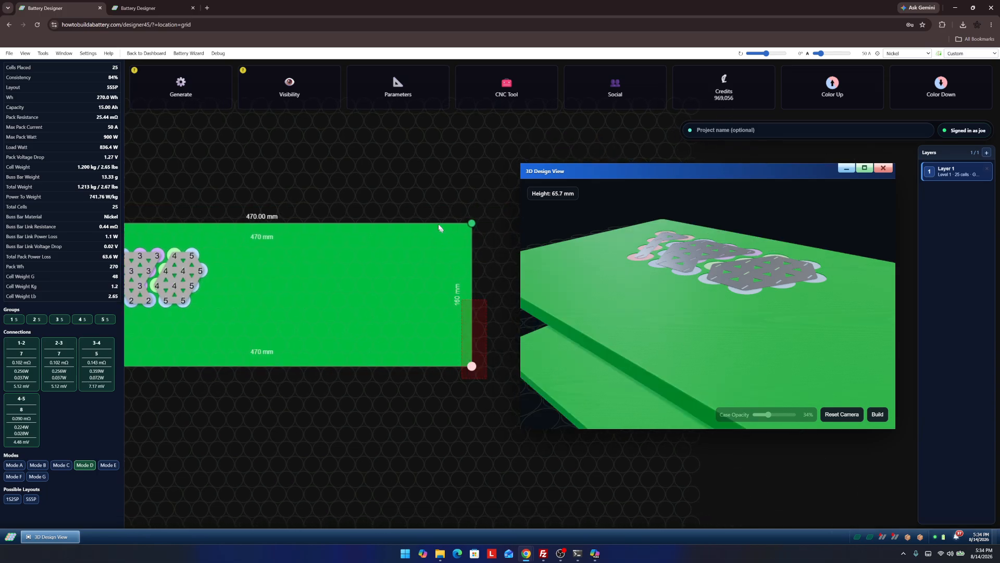
{"action": "left_click_drag", "start_coordinate": [472, 367], "coordinate": [230, 349]}
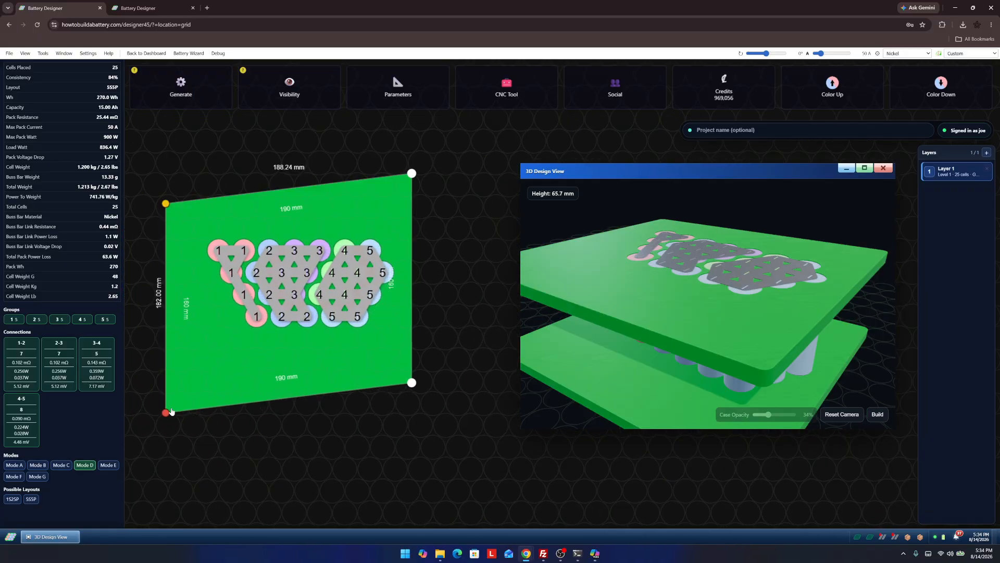
Pull the custom frame's four corners in around the cells to form a trapezoid about 162 by 81 mm.
{"action": "left_click_drag", "start_coordinate": [167, 411], "coordinate": [232, 336]}
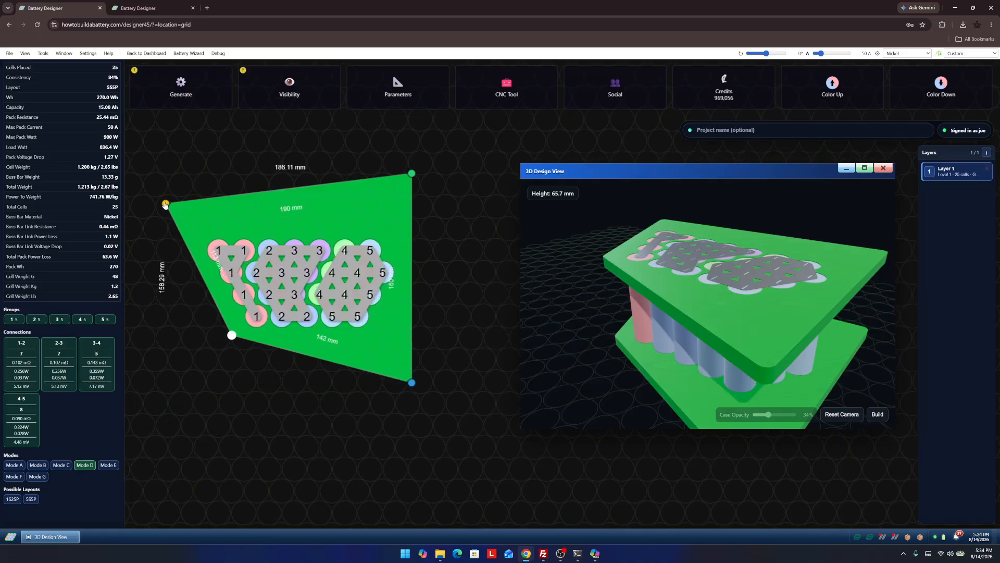
{"action": "left_click_drag", "start_coordinate": [166, 203], "coordinate": [188, 228]}
{"action": "left_click_drag", "start_coordinate": [408, 176], "coordinate": [403, 231]}
{"action": "left_click_drag", "start_coordinate": [412, 383], "coordinate": [387, 334]}
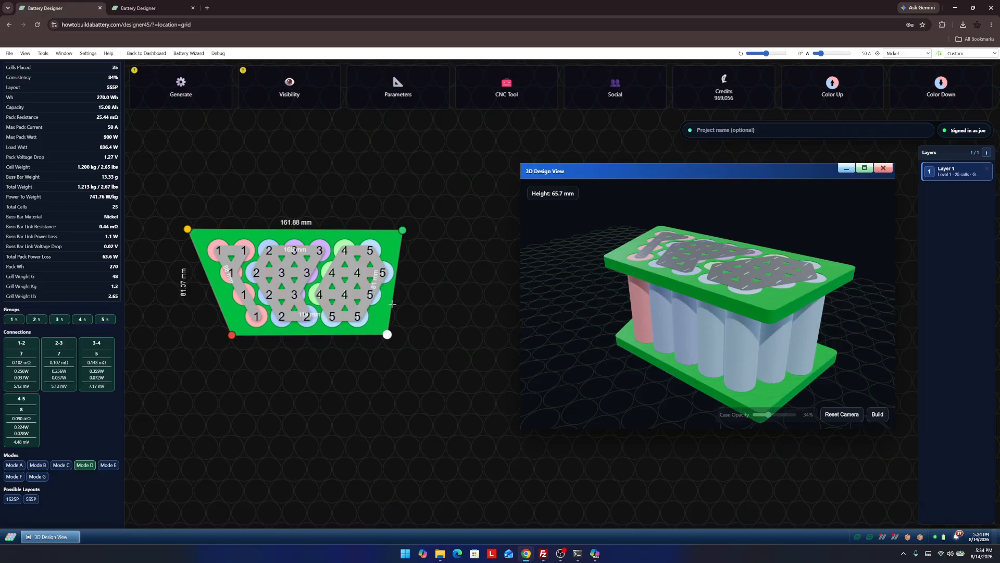
Round all four corners of the custom frame to about 152 by 81 mm overall, and inspect the frame in 3D.
{"action": "scroll", "coordinate": [372, 332], "scroll_direction": "up", "scroll_amount": 2}
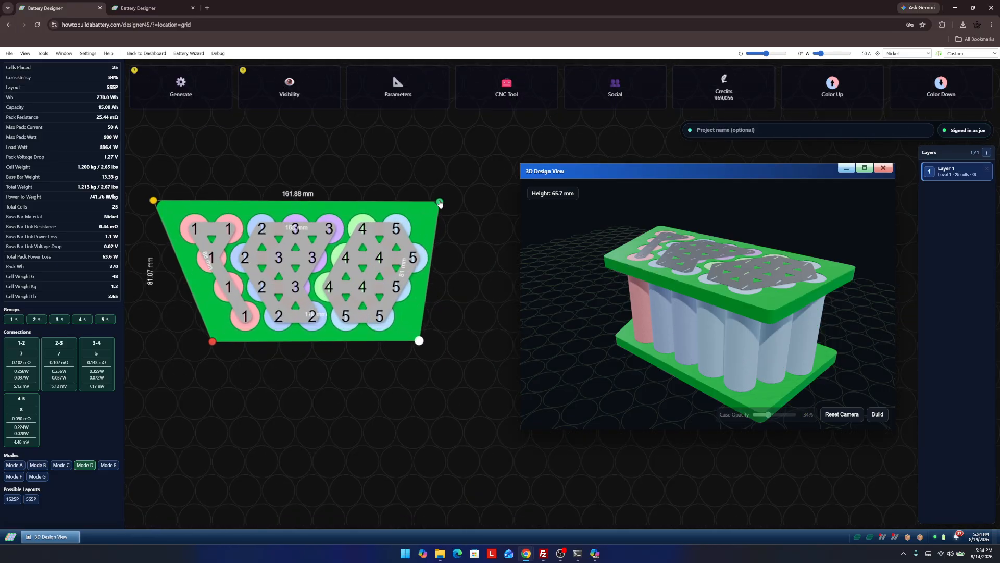
{"action": "left_click_drag", "start_coordinate": [438, 204], "coordinate": [438, 204]}
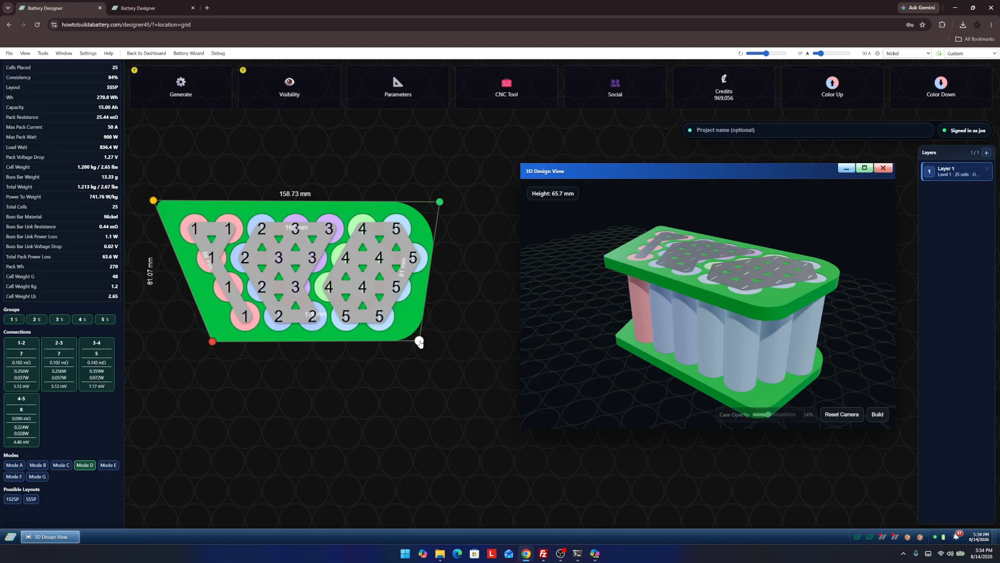
{"action": "scroll", "coordinate": [419, 343], "scroll_direction": "up", "scroll_amount": 2}
{"action": "left_click_drag", "start_coordinate": [225, 334], "coordinate": [229, 333]}
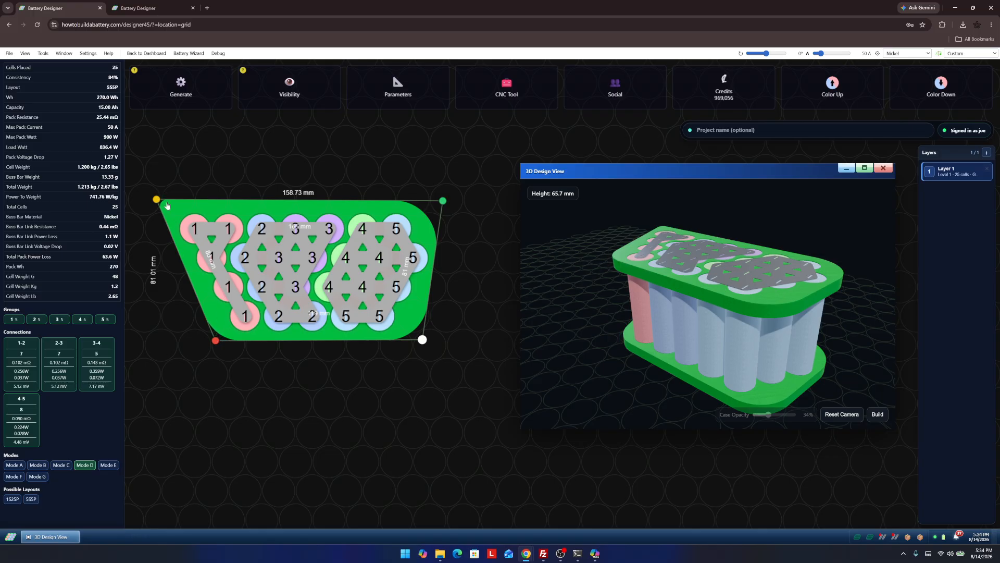
{"action": "scroll", "coordinate": [156, 200], "scroll_direction": "up", "scroll_amount": 5}
{"action": "mouse_move", "coordinate": [729, 291]}
{"action": "left_mouse_down"}
{"action": "mouse_move", "coordinate": [720, 334]}
{"action": "mouse_move", "coordinate": [648, 305]}
{"action": "mouse_move", "coordinate": [678, 252]}
{"action": "mouse_move", "coordinate": [717, 320]}
{"action": "mouse_move", "coordinate": [713, 281]}
{"action": "left_mouse_up"}
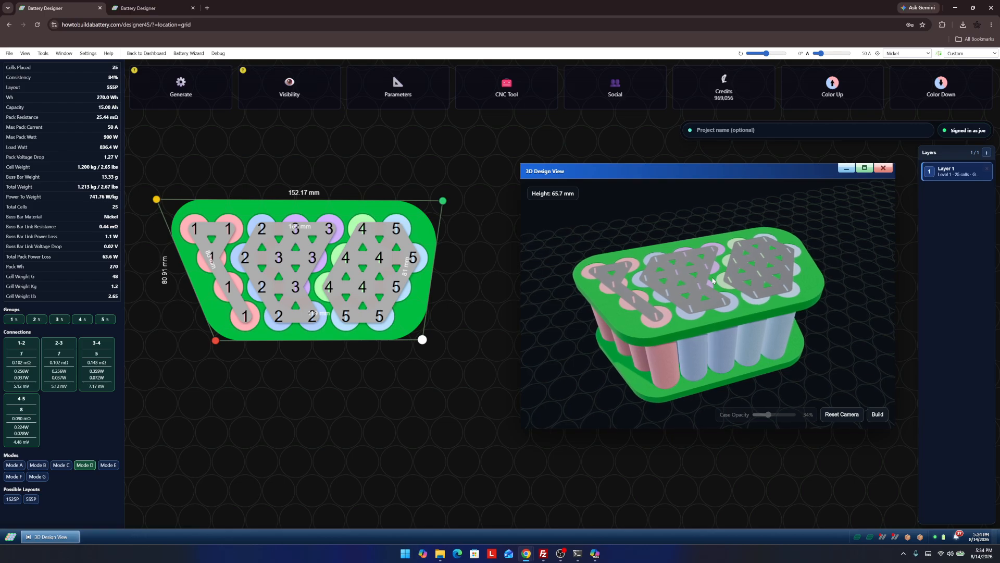
{"action": "scroll", "coordinate": [713, 282], "scroll_direction": "up", "scroll_amount": 1}
{"action": "scroll", "coordinate": [376, 252], "scroll_direction": "down", "scroll_amount": 6}
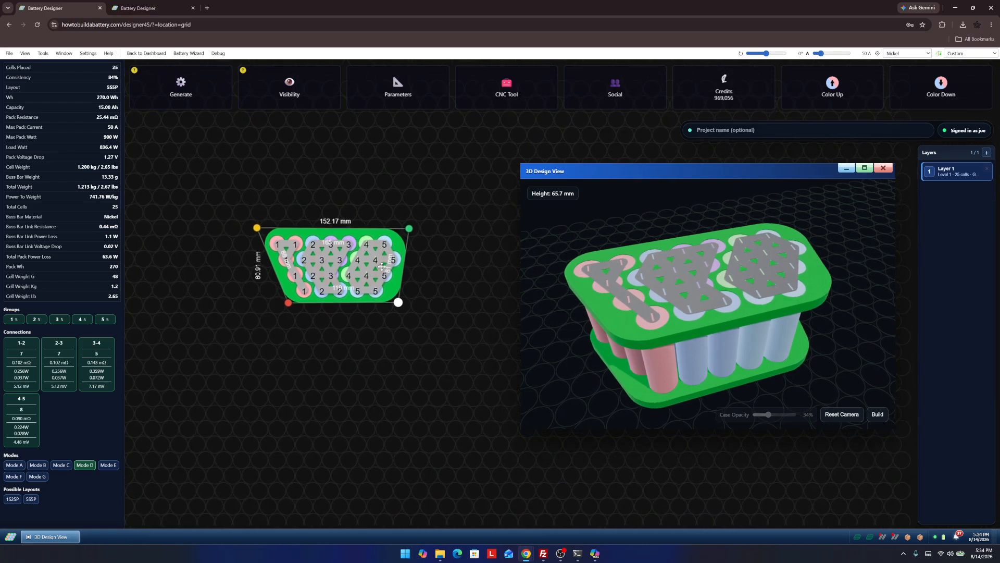
{"action": "left_click_drag", "start_coordinate": [376, 249], "coordinate": [384, 300]}
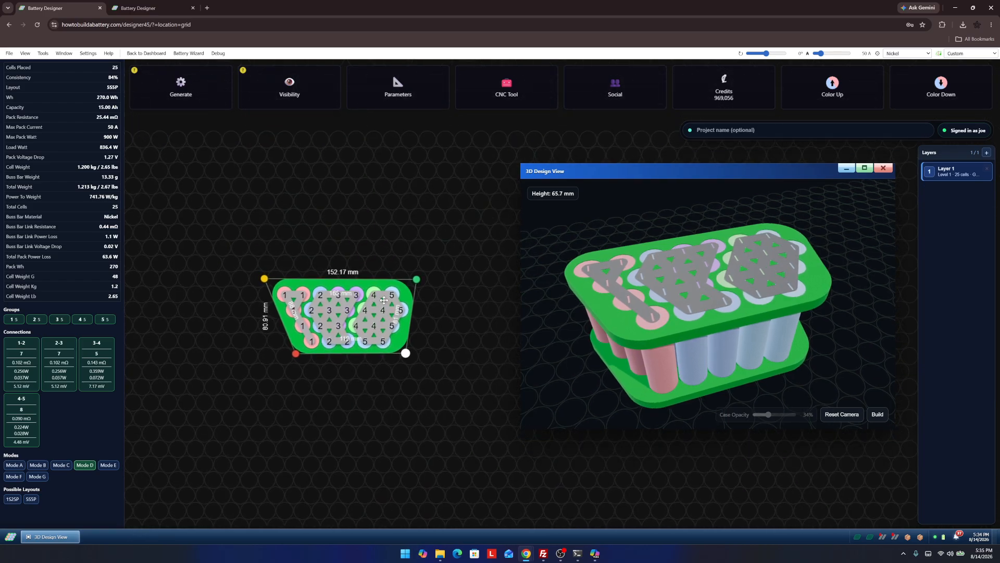
Add a custom case and clone it to the outline of the custom frame.
{"action": "left_click", "coordinate": [43, 53]}
{"action": "left_click", "coordinate": [65, 123]}
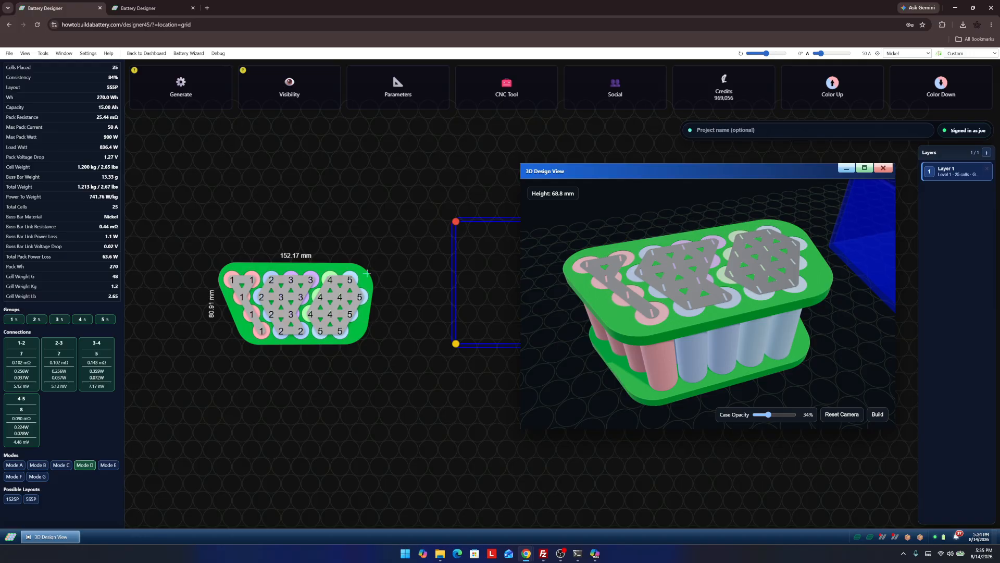
{"action": "right_click", "coordinate": [347, 268]}
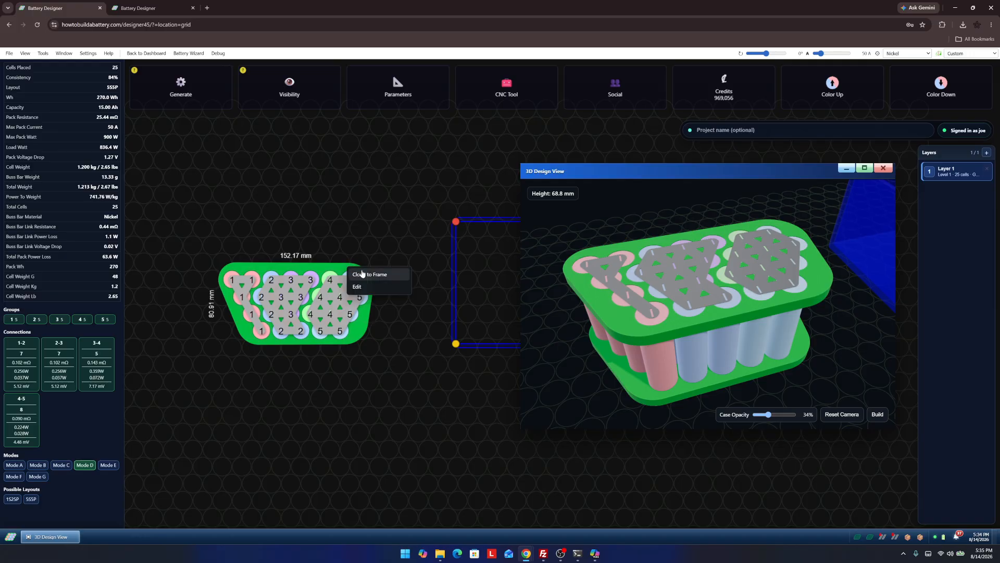
{"action": "left_click", "coordinate": [361, 273]}
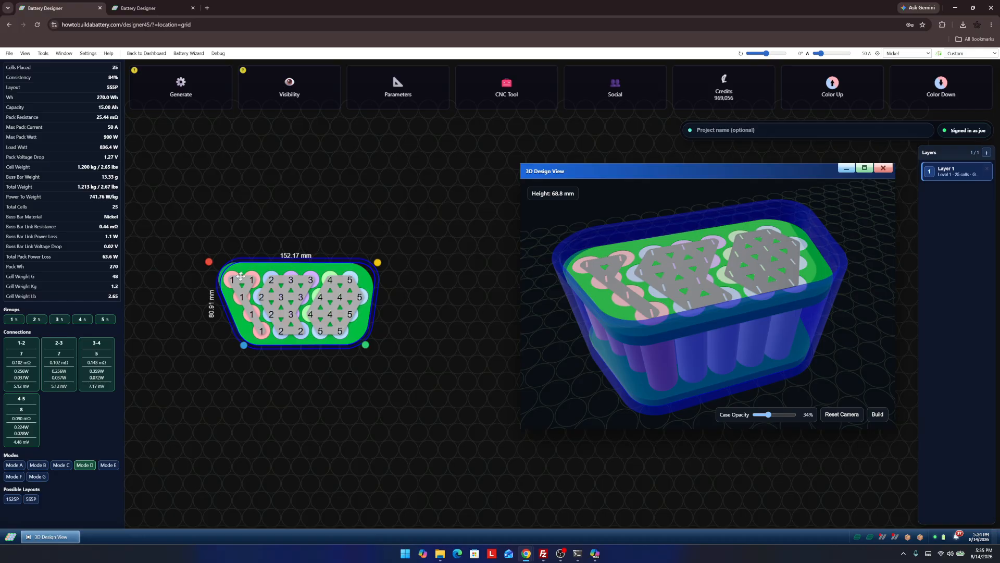
Reduce the rounding of the case's upper-left corner to follow the frame, and check the fit in 3D.
{"action": "scroll", "coordinate": [240, 276], "scroll_direction": "up", "scroll_amount": 3}
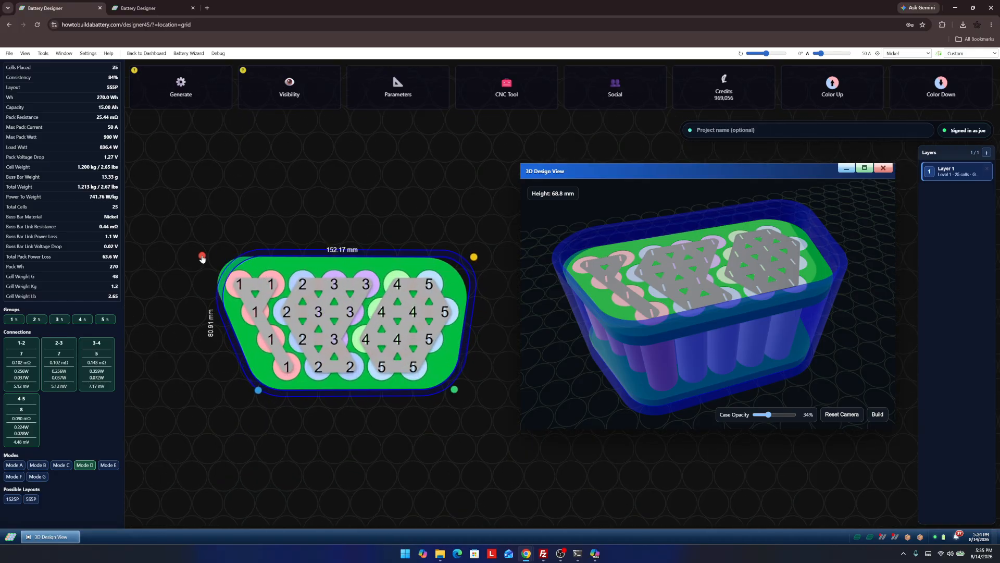
{"action": "scroll", "coordinate": [203, 258], "scroll_direction": "down", "scroll_amount": 3}
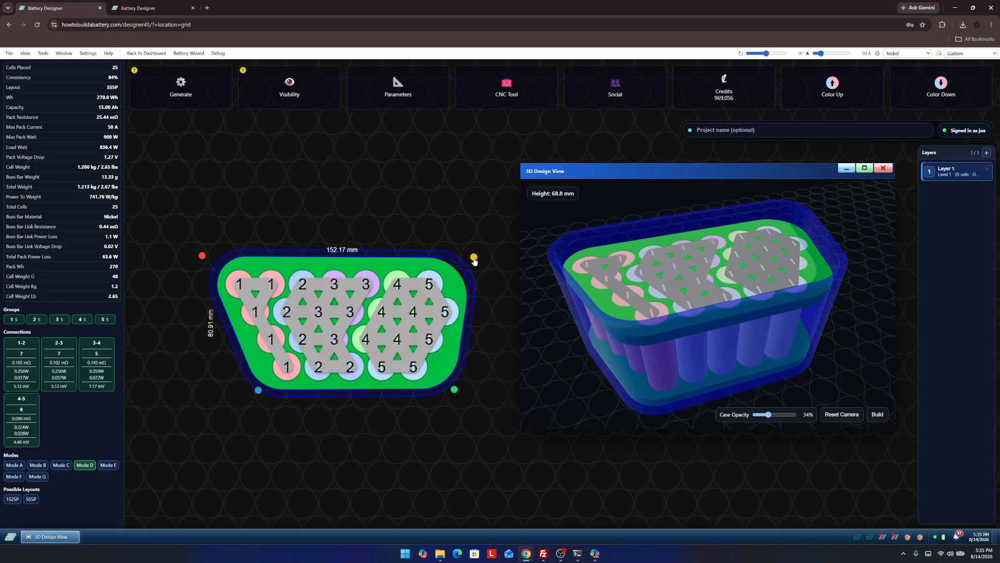
{"action": "left_click_drag", "start_coordinate": [706, 279], "coordinate": [663, 289]}
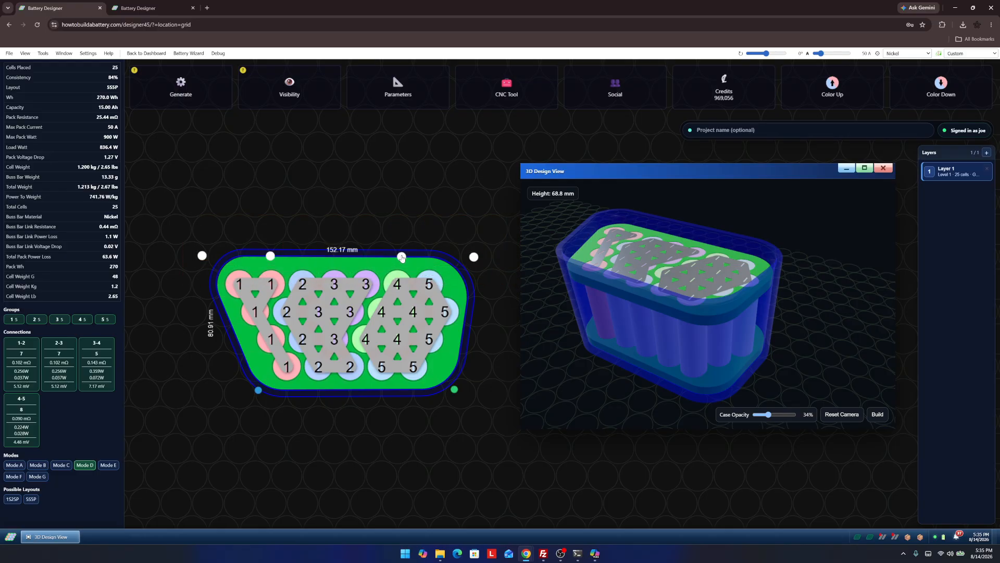
Extend the case's top edge above the frame, widen both upper corners slightly, and inspect the added space in 3D.
{"action": "left_click_drag", "start_coordinate": [402, 257], "coordinate": [398, 230]}
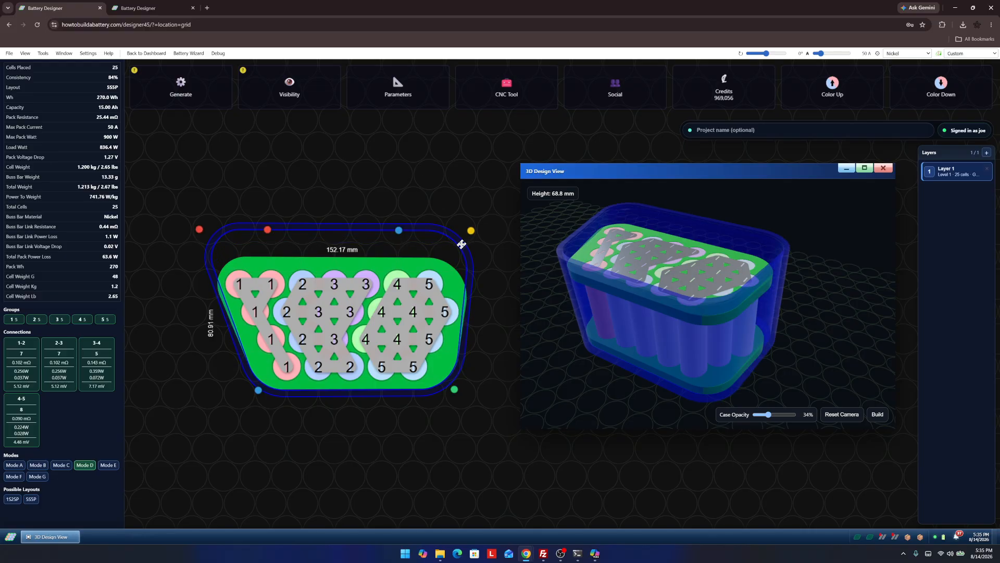
{"action": "left_click_drag", "start_coordinate": [471, 234], "coordinate": [479, 233]}
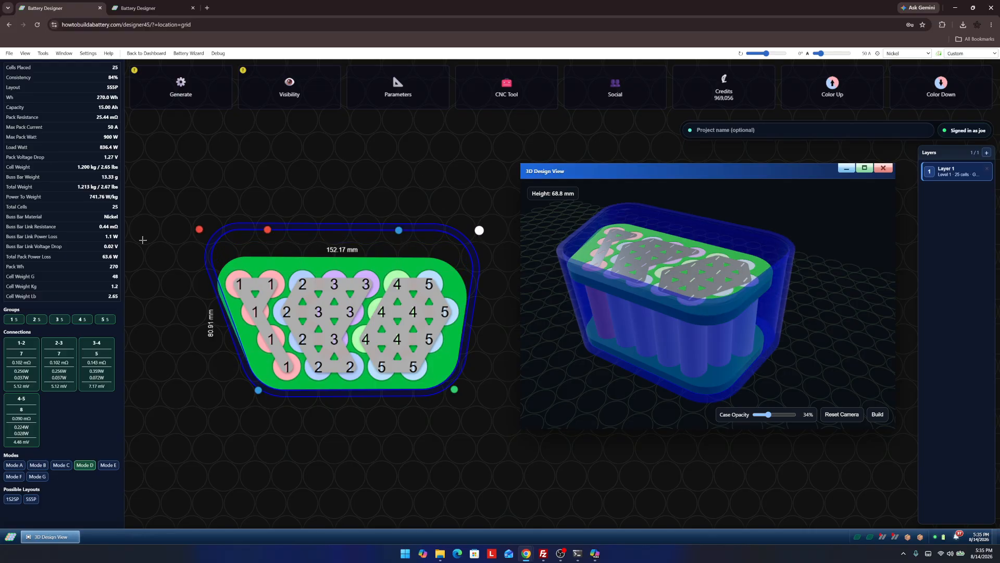
{"action": "left_click_drag", "start_coordinate": [200, 231], "coordinate": [193, 232]}
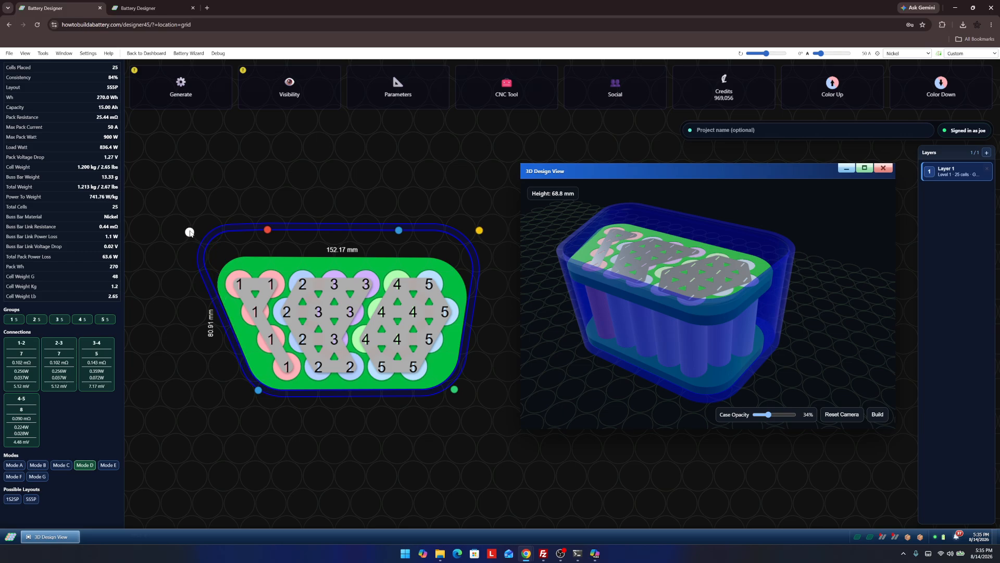
{"action": "left_click_drag", "start_coordinate": [638, 261], "coordinate": [736, 303]}
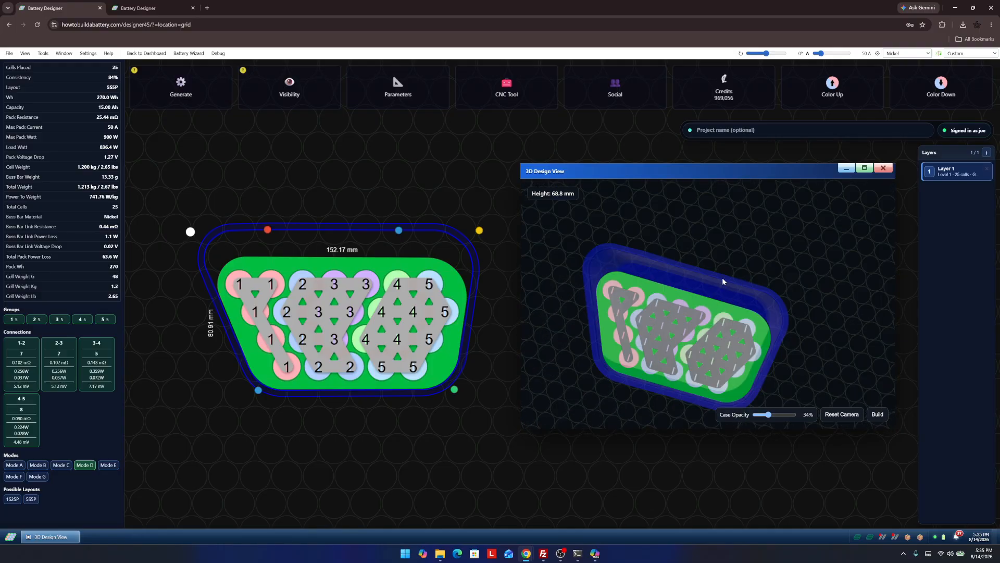
Return to editing the frame and extend its top edge and upper corners to fill the enlarged case, about 161 by 97 mm.
{"action": "right_click", "coordinate": [375, 268]}
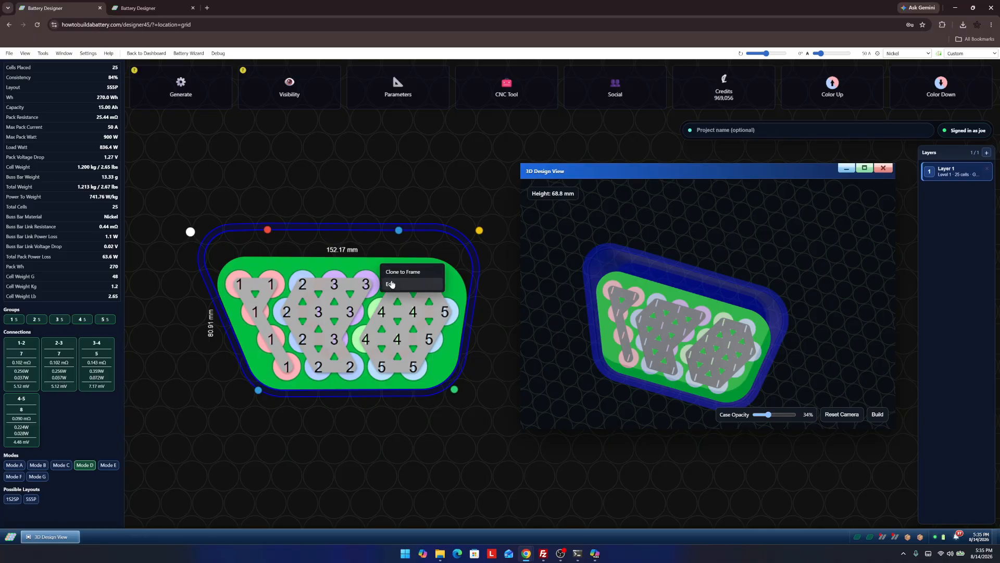
{"action": "left_click", "coordinate": [390, 282]}
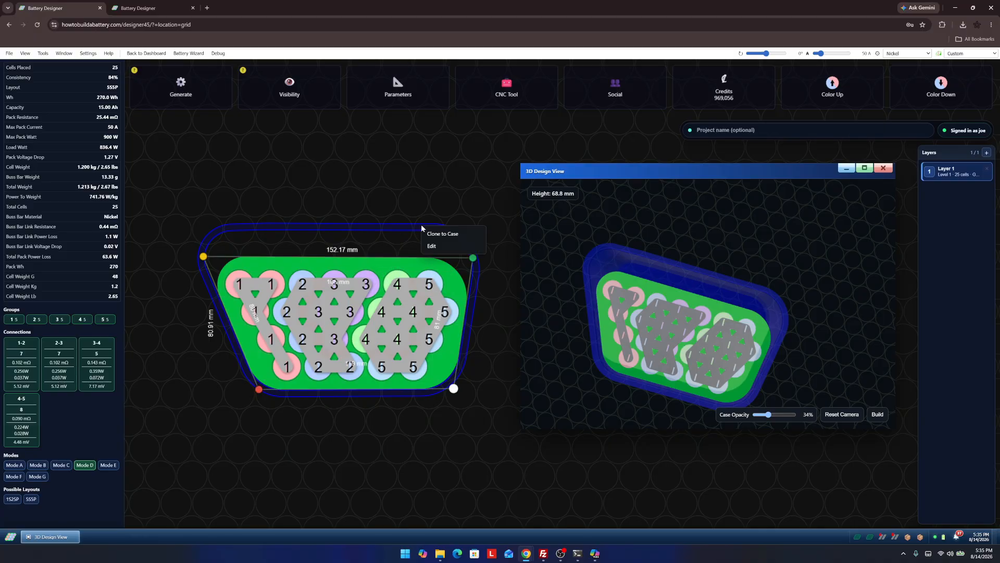
{"action": "left_click", "coordinate": [431, 245]}
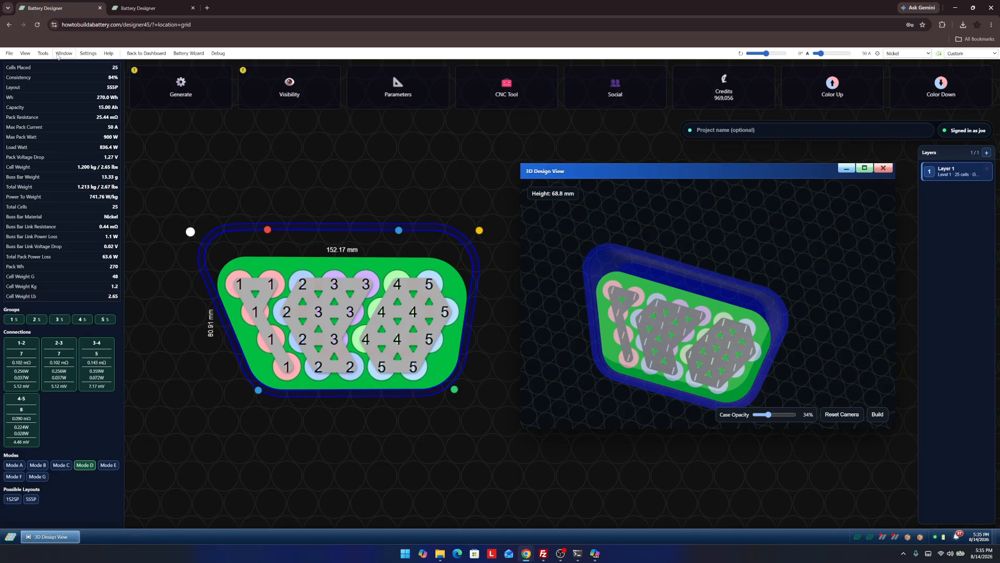
{"action": "right_click", "coordinate": [452, 286]}
{"action": "left_click", "coordinate": [466, 306]}
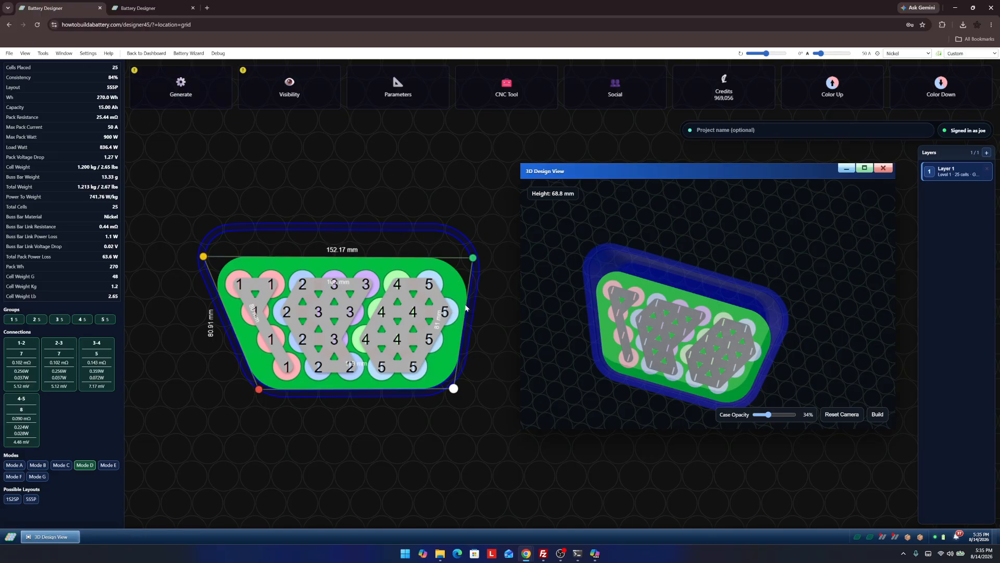
{"action": "scroll", "coordinate": [426, 258], "scroll_direction": "up", "scroll_amount": 3}
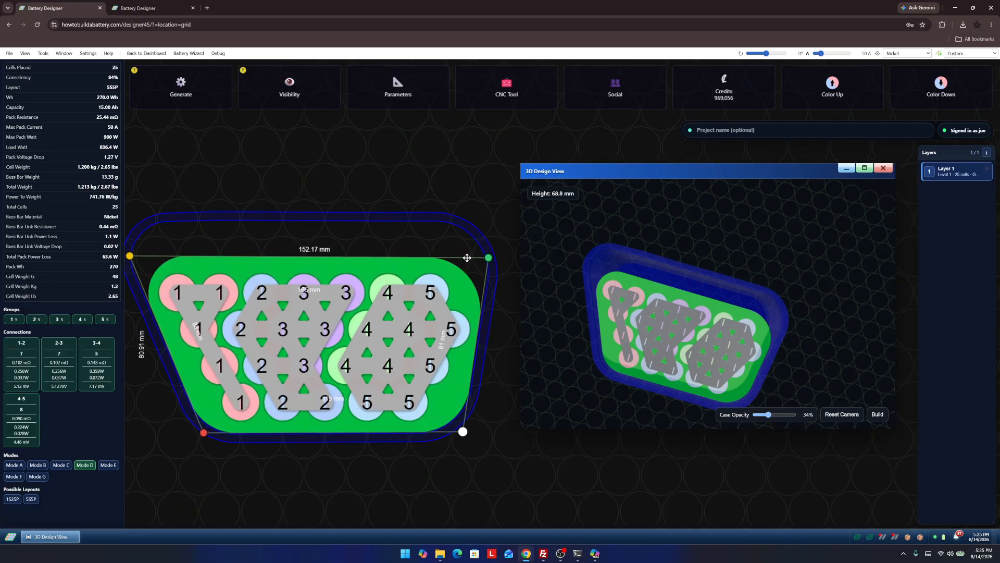
{"action": "left_click_drag", "start_coordinate": [439, 260], "coordinate": [454, 219]}
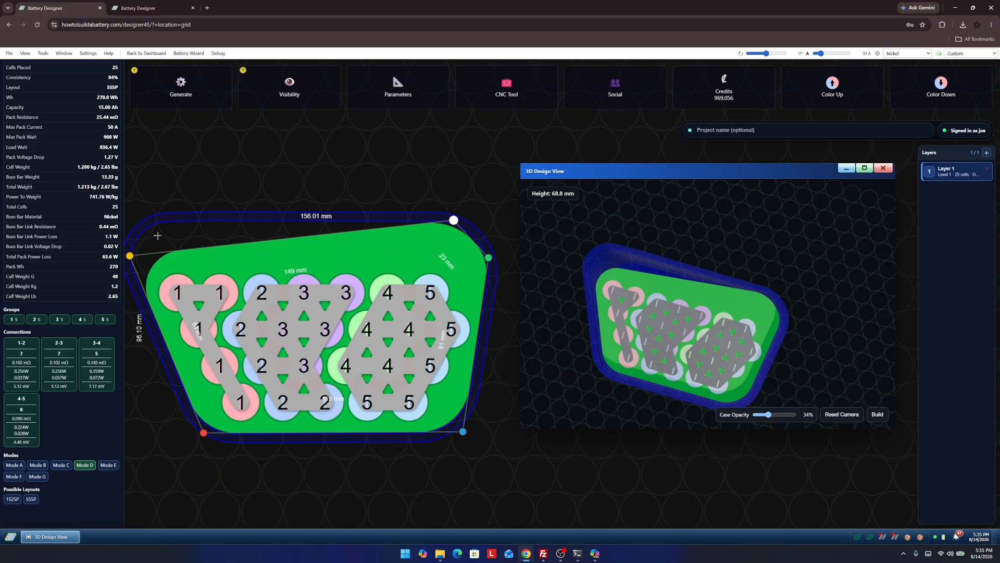
{"action": "left_click_drag", "start_coordinate": [132, 260], "coordinate": [116, 228]}
Add points along the frame's top edge, pull one inward about 19 mm to form a notch, and inspect it in 3D.
{"action": "left_click_drag", "start_coordinate": [220, 229], "coordinate": [304, 268]}
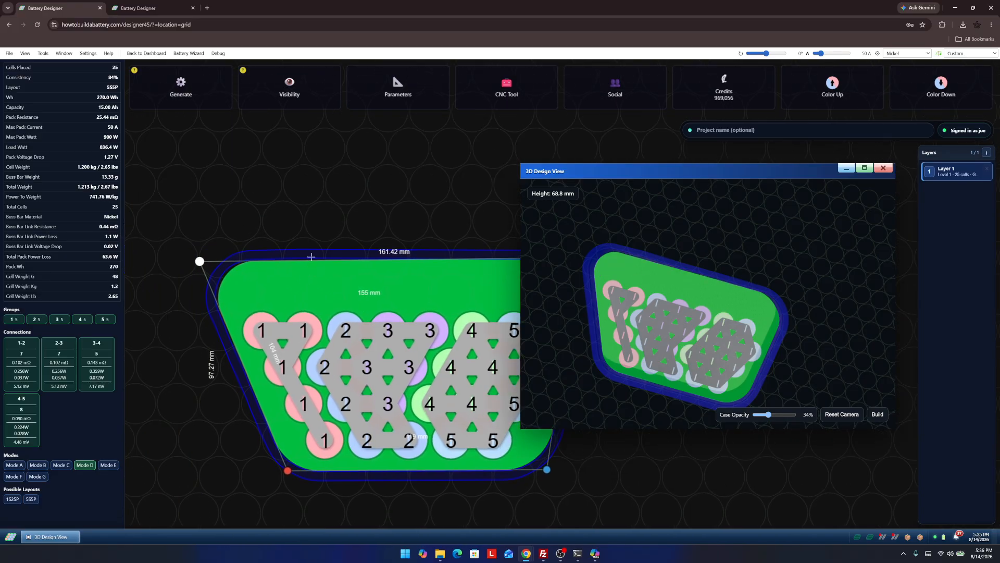
{"action": "left_click", "coordinate": [311, 258]}
{"action": "right_click", "coordinate": [311, 260]}
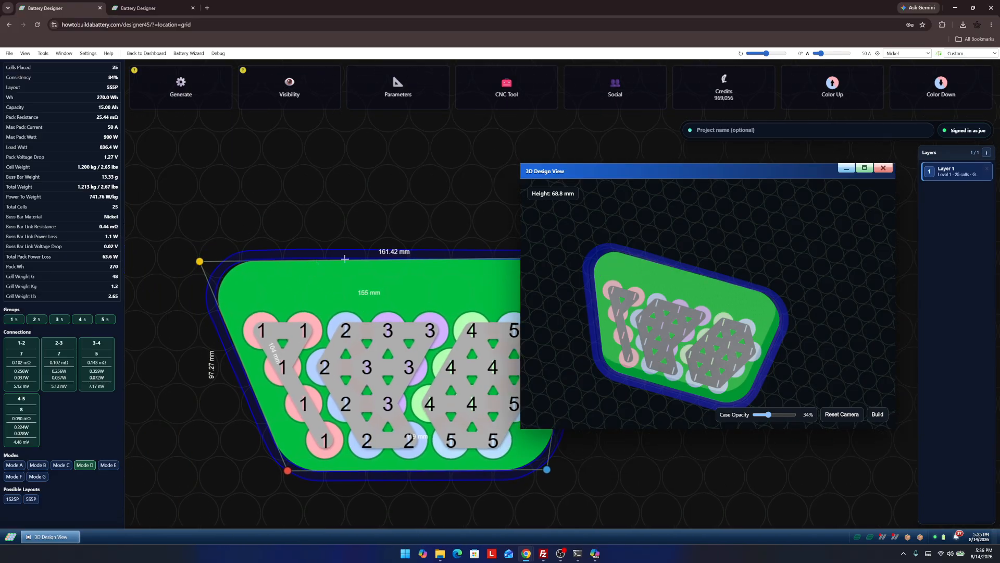
{"action": "left_click", "coordinate": [307, 260]}
{"action": "left_click_drag", "start_coordinate": [344, 262], "coordinate": [323, 296]}
{"action": "left_click_drag", "start_coordinate": [677, 292], "coordinate": [599, 295]}
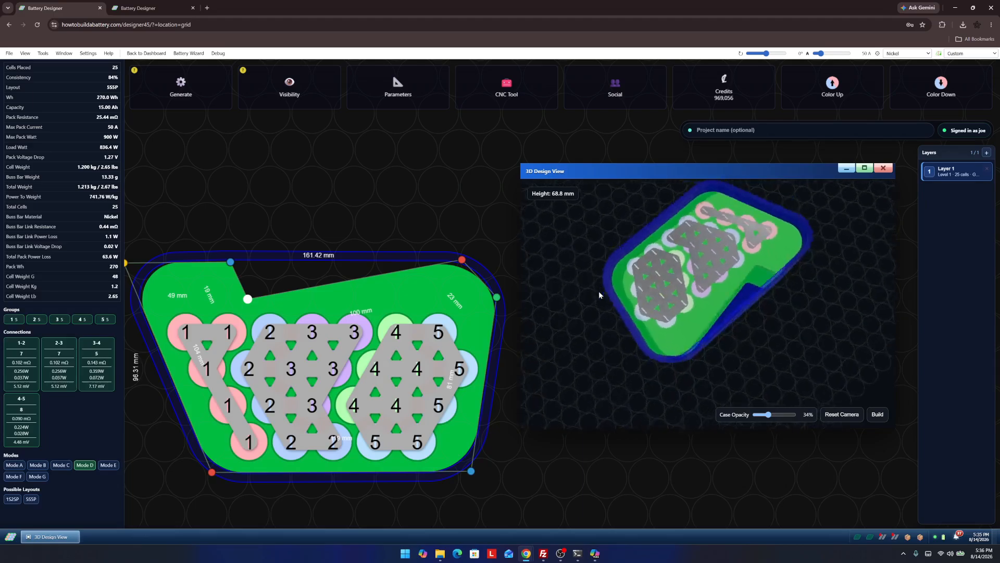
{"action": "scroll", "coordinate": [599, 295], "scroll_direction": "up", "scroll_amount": 5}
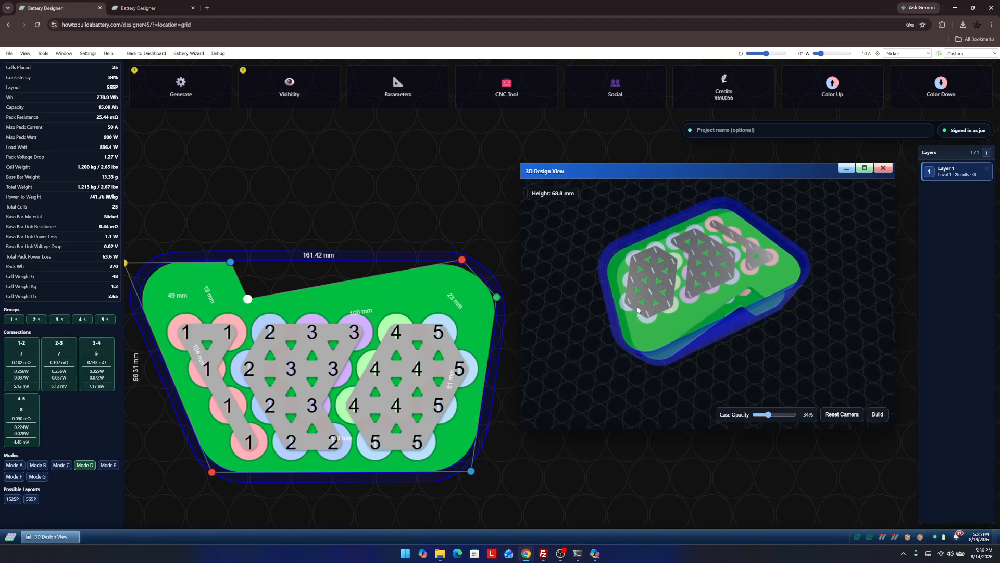
{"action": "left_click", "coordinate": [334, 283]}
{"action": "left_click_drag", "start_coordinate": [335, 283], "coordinate": [418, 301]}
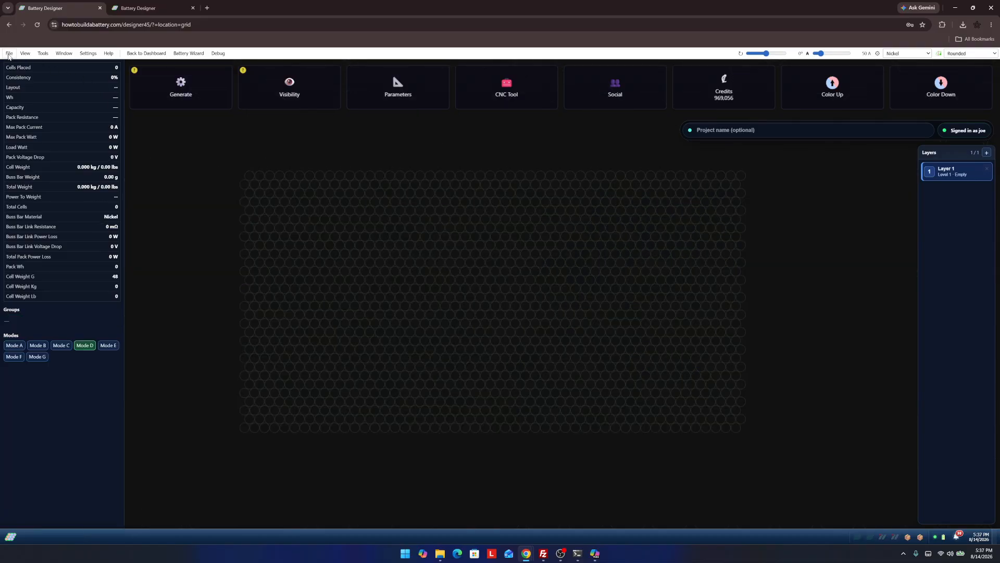
Import the photo of the white handheld console onto the empty design grid.
{"action": "left_click", "coordinate": [9, 54]}
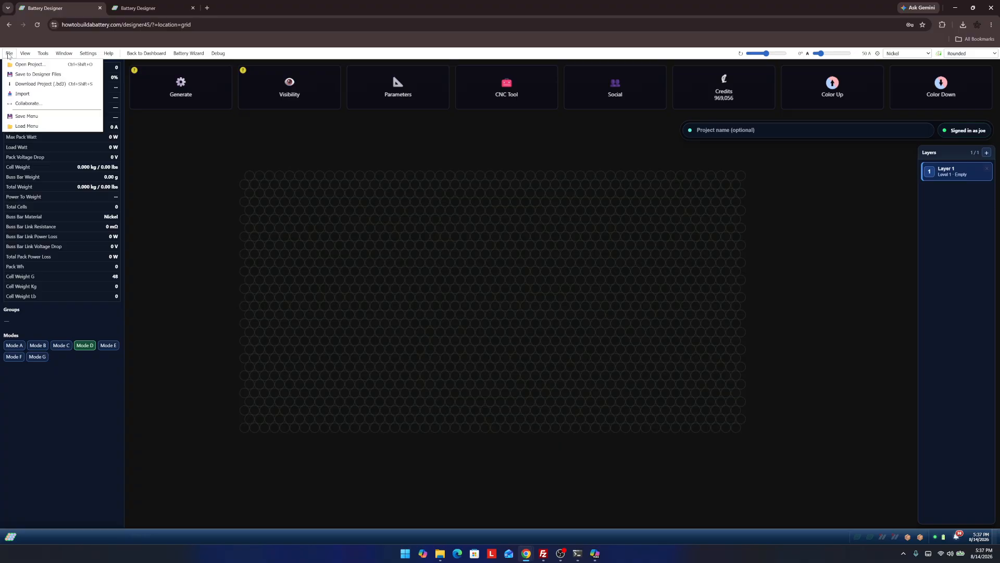
{"action": "left_click", "coordinate": [24, 94]}
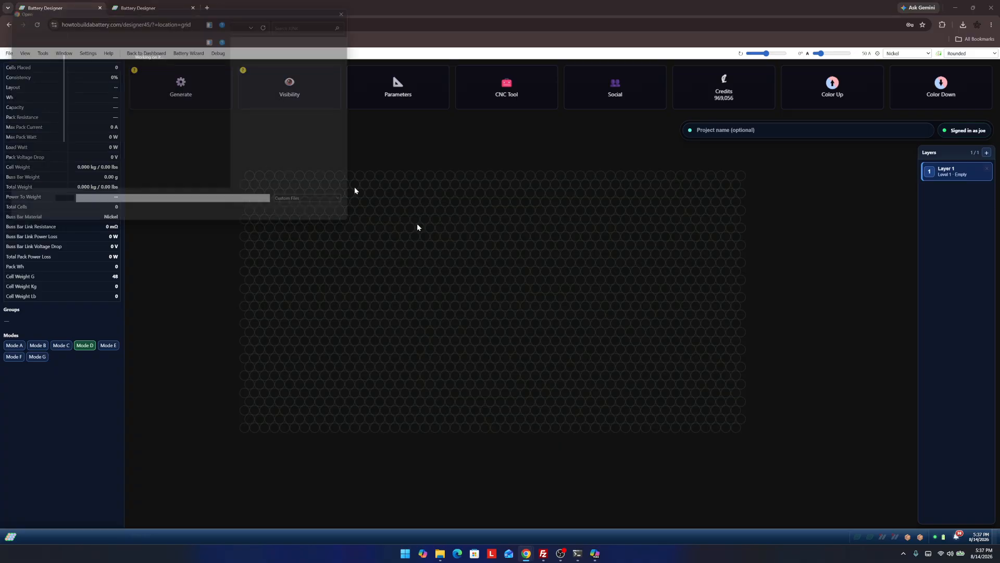
{"action": "double_click", "coordinate": [222, 80]}
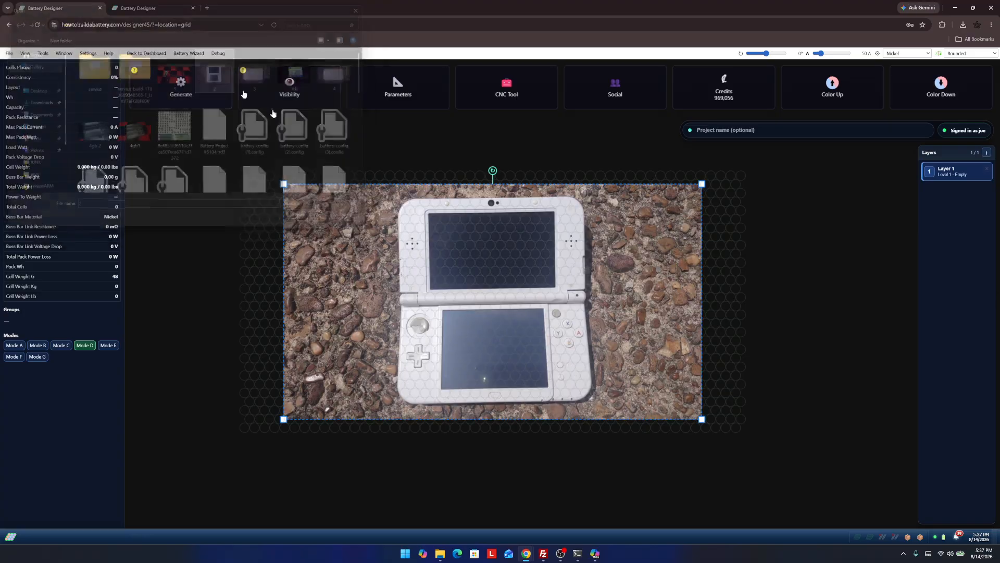
Shrink the imported photo to about half size, rotate it about 15 degrees clockwise, and shift it toward the grid's right edge.
{"action": "left_click_drag", "start_coordinate": [701, 184], "coordinate": [500, 295]}
{"action": "left_click_drag", "start_coordinate": [438, 322], "coordinate": [552, 262]}
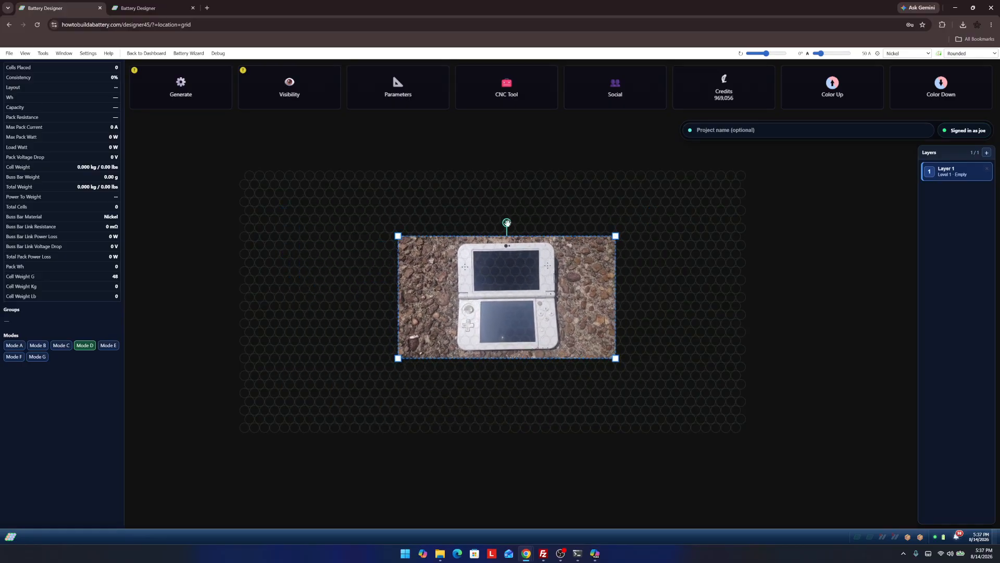
{"action": "left_click_drag", "start_coordinate": [507, 223], "coordinate": [708, 236]}
{"action": "left_click", "coordinate": [478, 258]}
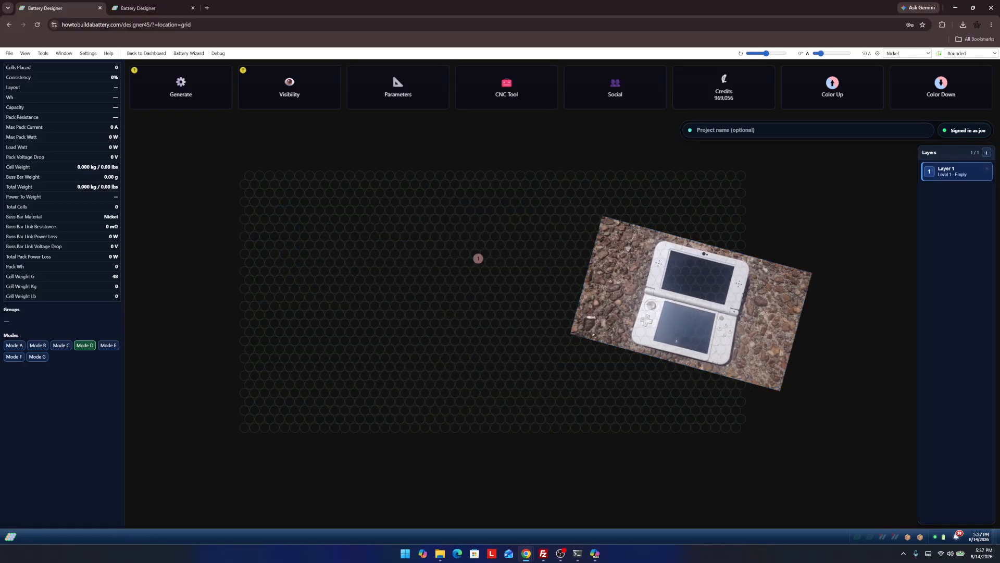
{"action": "left_click", "coordinate": [501, 281]}
{"action": "left_click", "coordinate": [499, 283]}
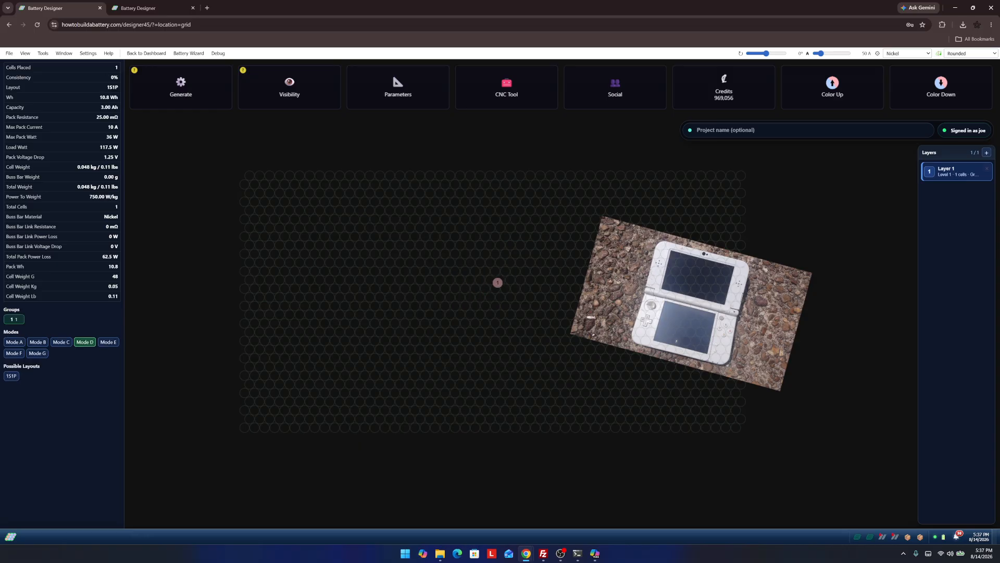
{"action": "mouse_move", "coordinate": [456, 271]}
{"action": "left_mouse_down"}
{"action": "mouse_move", "coordinate": [452, 310]}
{"action": "mouse_move", "coordinate": [445, 306]}
{"action": "left_mouse_up"}
Move the rotated photo back over the middle of the grid.
{"action": "mouse_move", "coordinate": [685, 290]}
{"action": "left_mouse_down"}
{"action": "mouse_move", "coordinate": [680, 285]}
{"action": "mouse_move", "coordinate": [671, 303]}
{"action": "mouse_move", "coordinate": [683, 272]}
{"action": "mouse_move", "coordinate": [688, 301]}
{"action": "mouse_move", "coordinate": [683, 293]}
{"action": "mouse_move", "coordinate": [539, 325]}
{"action": "mouse_move", "coordinate": [466, 282]}
{"action": "left_mouse_up"}
{"action": "left_click", "coordinate": [689, 301]}
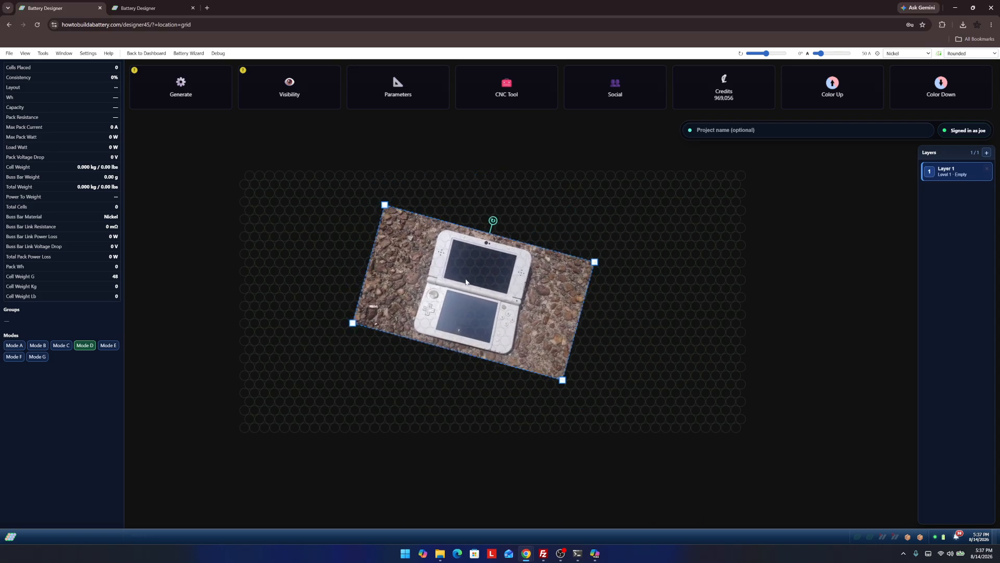
{"action": "scroll", "coordinate": [411, 216], "scroll_direction": "up", "scroll_amount": 1}
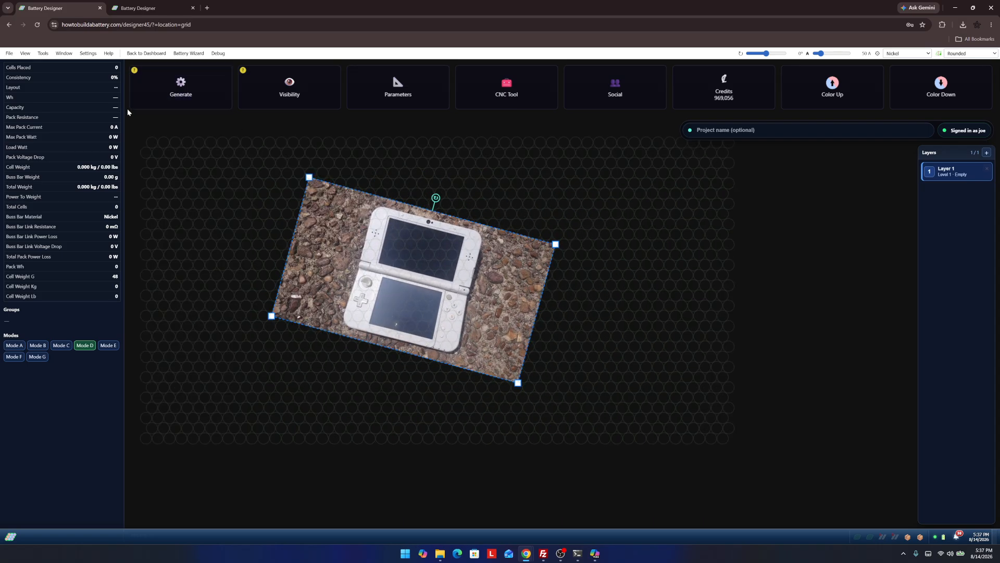
Open the project's collaboration settings and start a live collaboration session.
{"action": "left_click", "coordinate": [8, 54]}
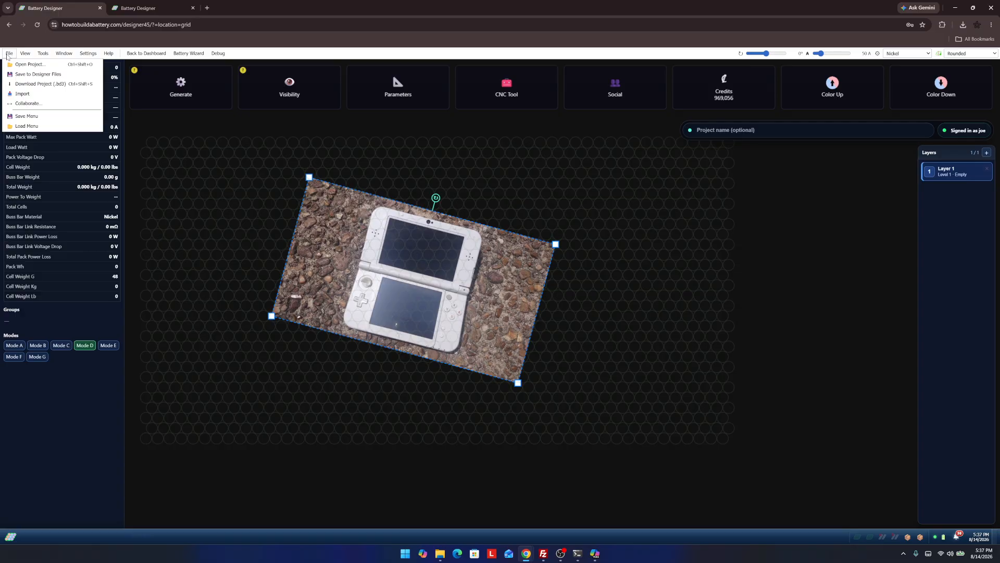
{"action": "left_click", "coordinate": [29, 103]}
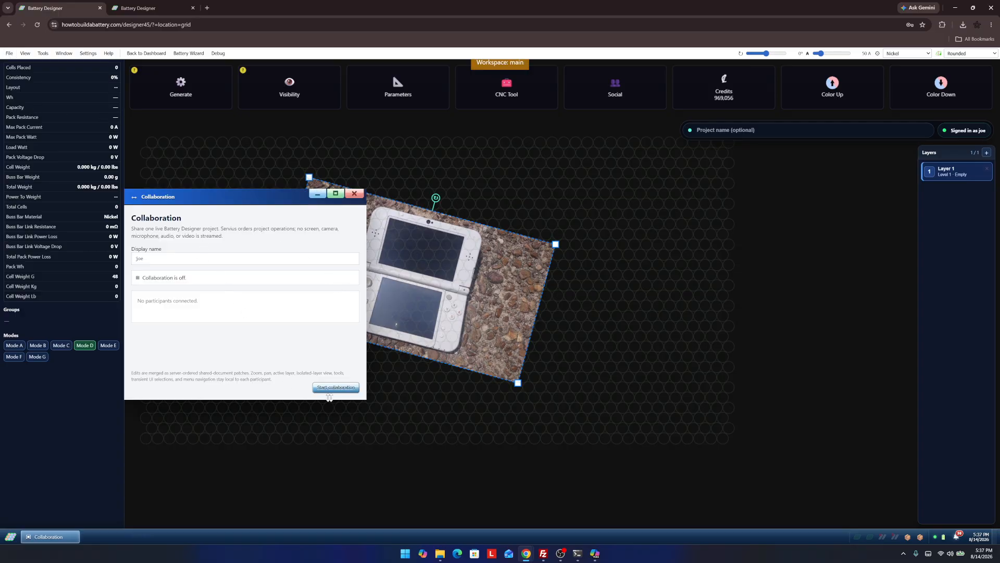
{"action": "left_click", "coordinate": [329, 390]}
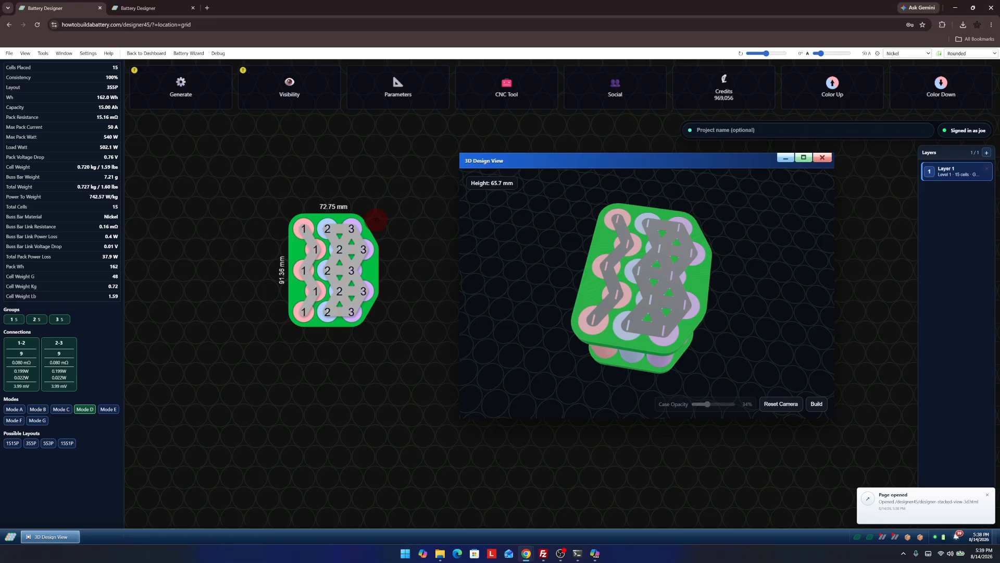
Place a zigzag column of five group 4 cells beside group 3 to make a 4S5P pack.
{"action": "left_click", "coordinate": [376, 271]}
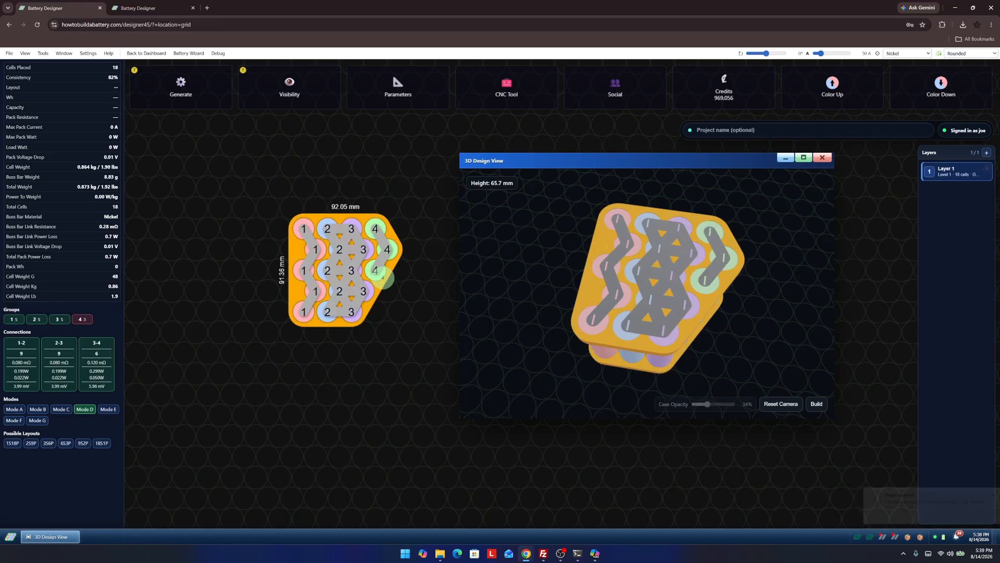
{"action": "left_click", "coordinate": [387, 291]}
{"action": "left_click", "coordinate": [375, 312]}
Add a zigzag column of five group 5 cells beside group 4 to extend the pack to 5S5P.
{"action": "scroll", "coordinate": [385, 274], "scroll_direction": "up", "scroll_amount": 2}
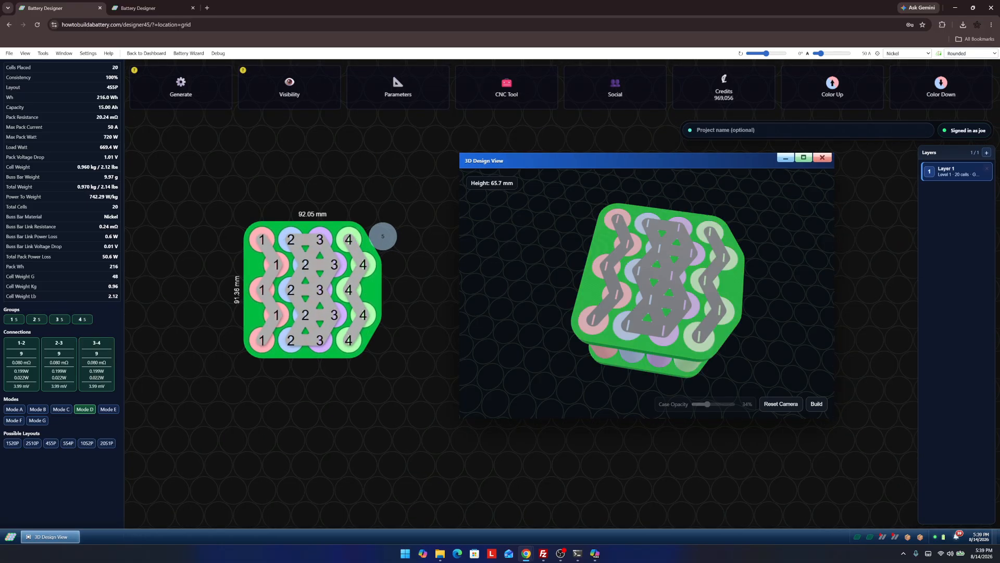
{"action": "left_click", "coordinate": [378, 240]}
{"action": "left_click", "coordinate": [393, 264]}
{"action": "left_click", "coordinate": [378, 289]}
{"action": "left_click", "coordinate": [392, 315]}
{"action": "left_click", "coordinate": [378, 340]}
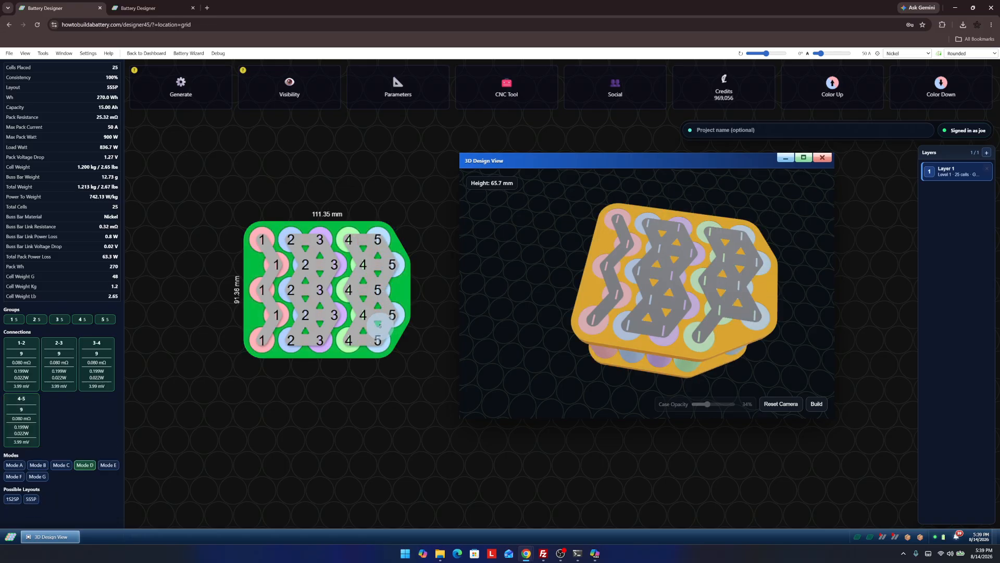
Examine the finished cell layout and view the pack from the side in 3D.
{"action": "scroll", "coordinate": [371, 264], "scroll_direction": "up", "scroll_amount": 3}
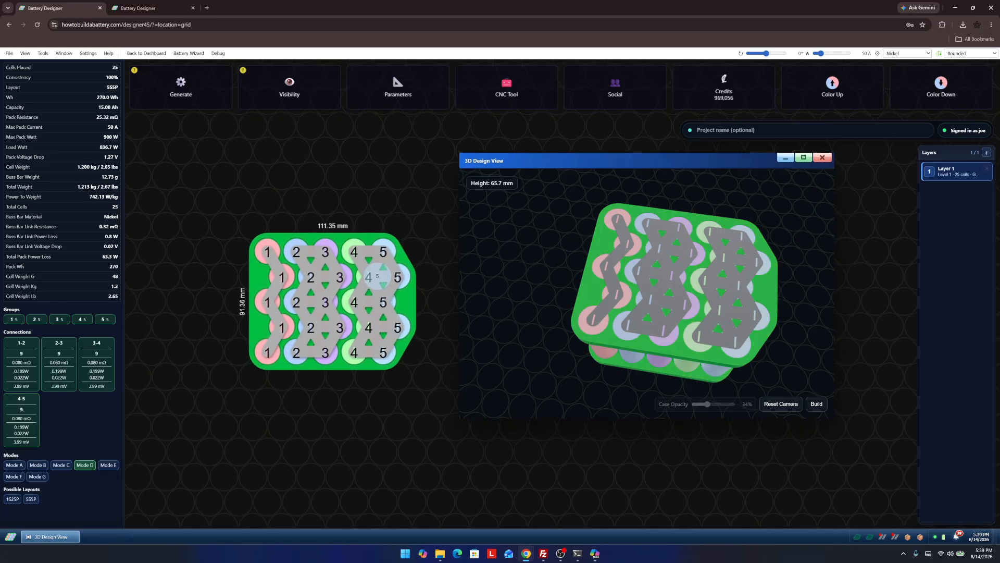
{"action": "scroll", "coordinate": [371, 274], "scroll_direction": "down", "scroll_amount": 3}
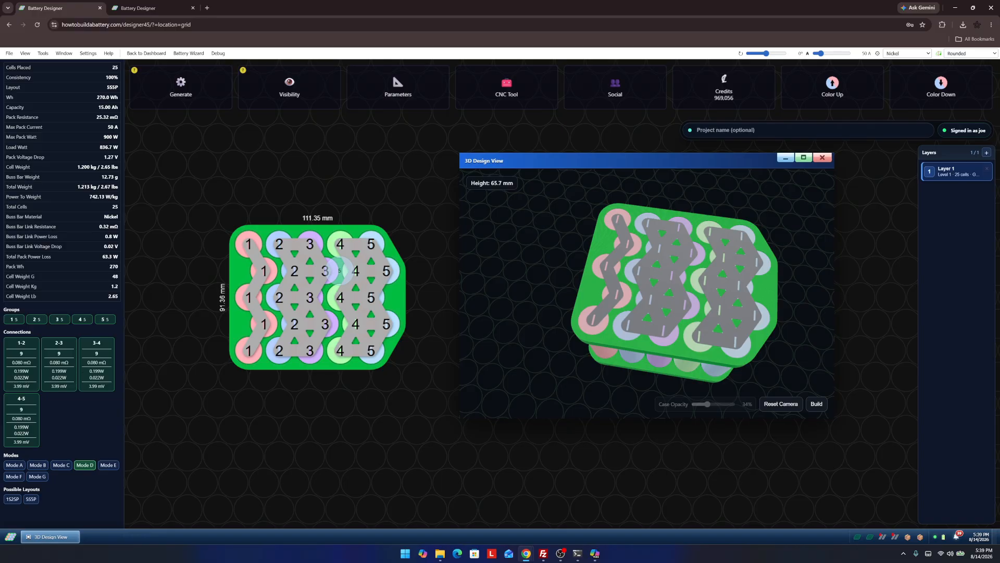
{"action": "left_click_drag", "start_coordinate": [719, 333], "coordinate": [732, 271]}
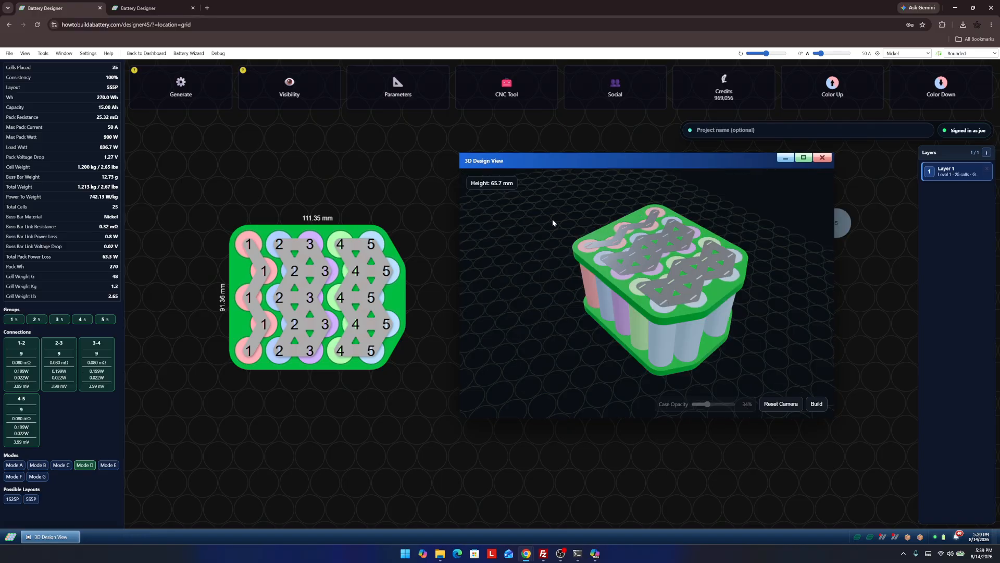
Hide the Buss B bus bars through the visibility options and inspect the bare cells in 3D.
{"action": "left_click", "coordinate": [280, 94]}
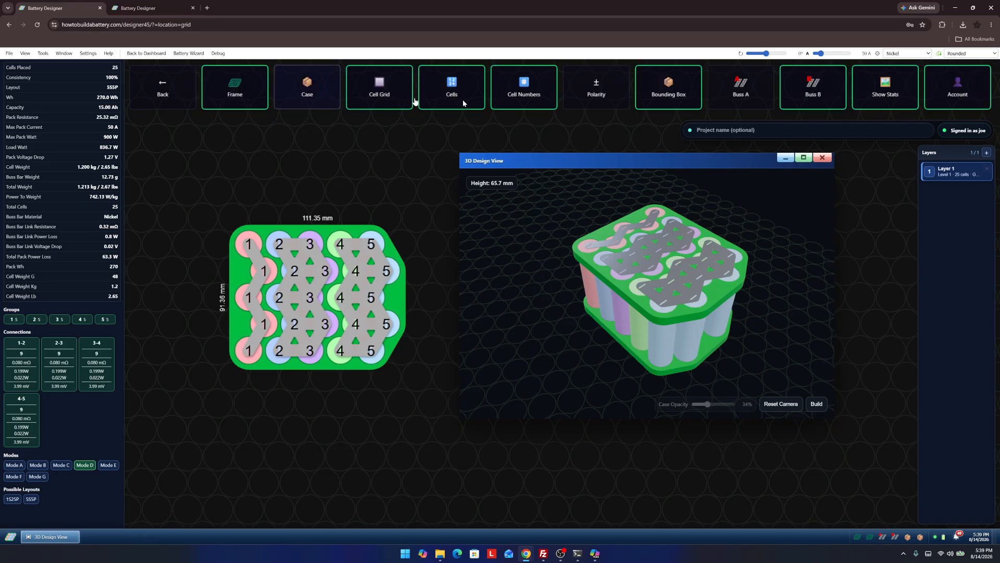
{"action": "left_click", "coordinate": [820, 86]}
{"action": "left_click_drag", "start_coordinate": [737, 271], "coordinate": [692, 166]}
Hide the cell numbers and the cells, leaving only the frame plates, and inspect their cell holes in 3D.
{"action": "left_click", "coordinate": [530, 96]}
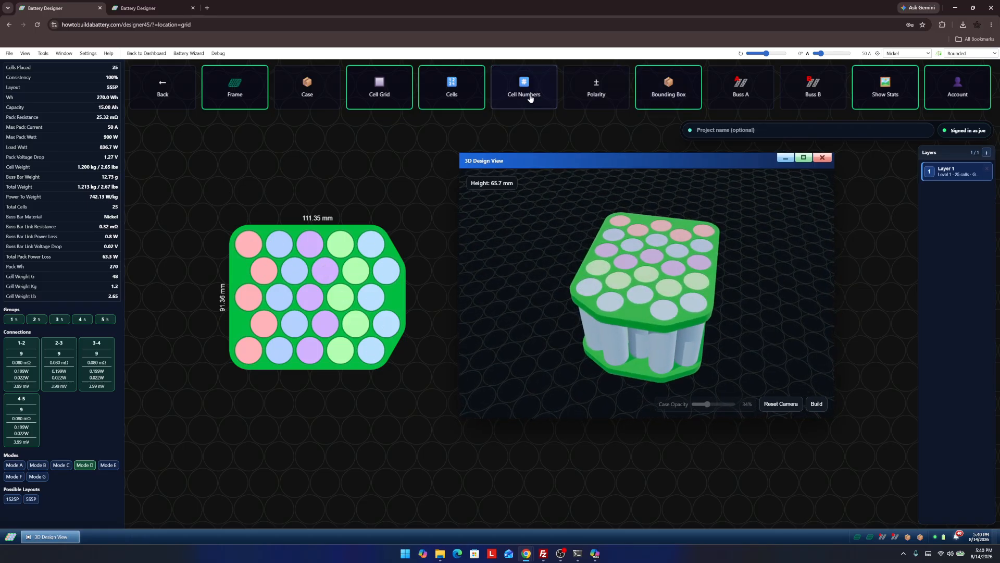
{"action": "left_click", "coordinate": [452, 90]}
{"action": "left_click_drag", "start_coordinate": [584, 282], "coordinate": [639, 268]}
{"action": "scroll", "coordinate": [650, 281], "scroll_direction": "up", "scroll_amount": 5}
{"action": "scroll", "coordinate": [661, 290], "scroll_direction": "down", "scroll_amount": 5}
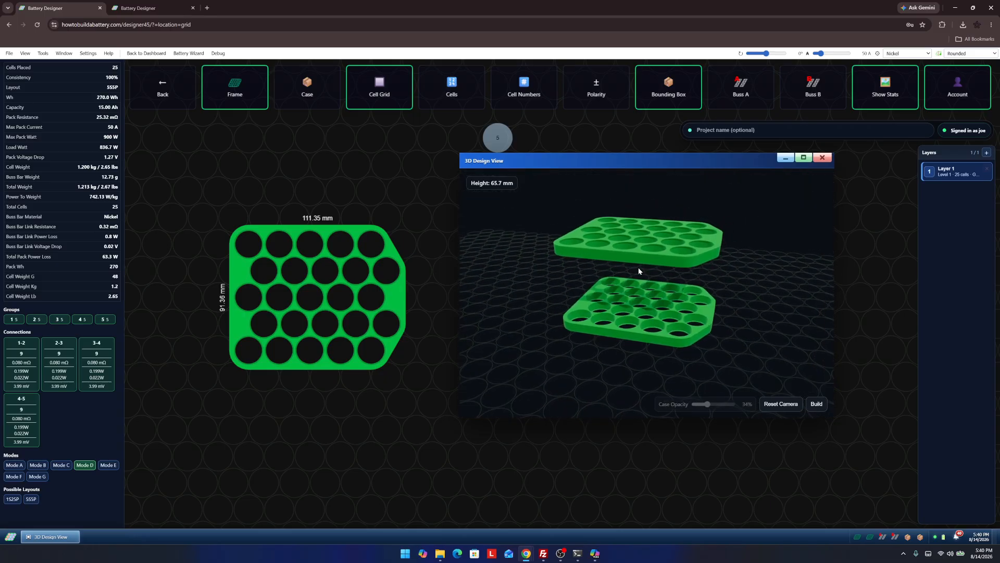